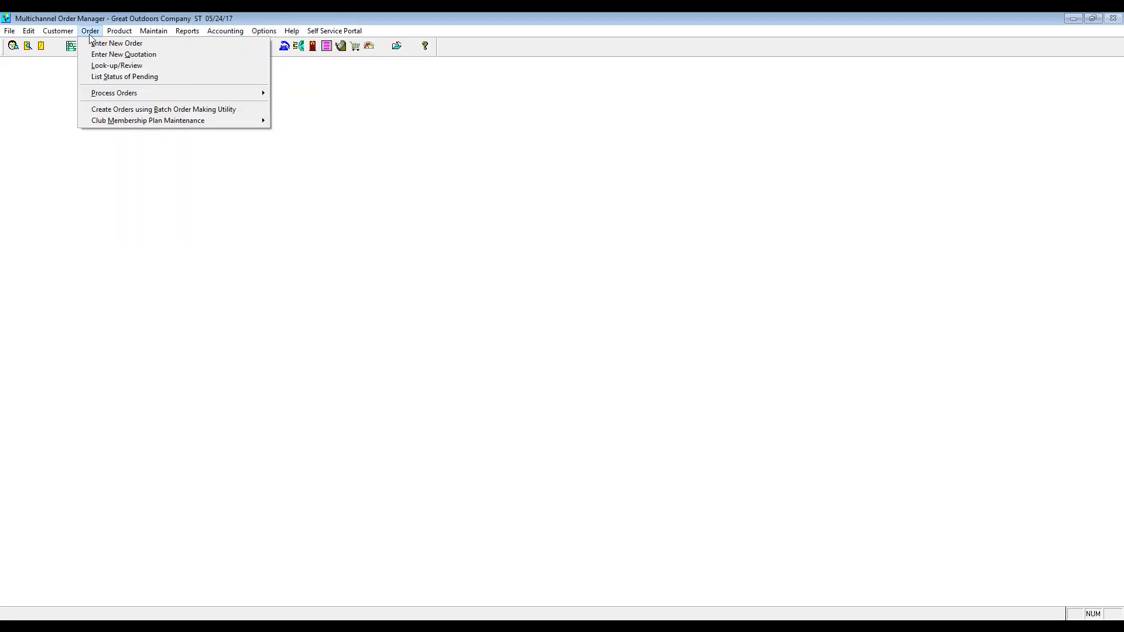
Start a new order and open the full stock item lookup listing all items
click(113, 56)
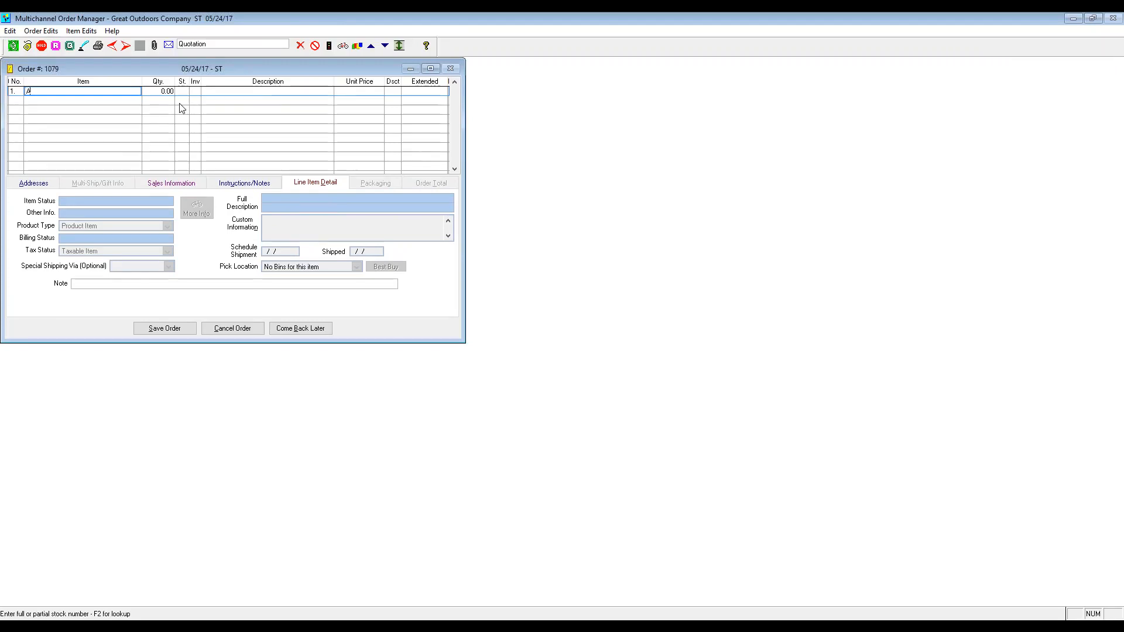
key(F2)
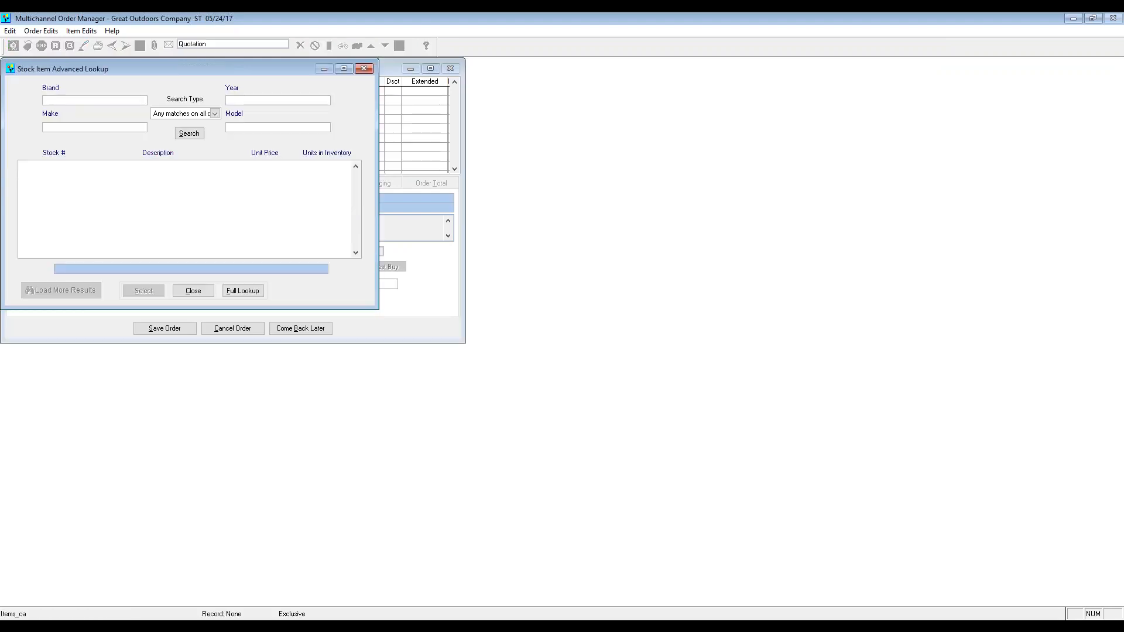
click(243, 290)
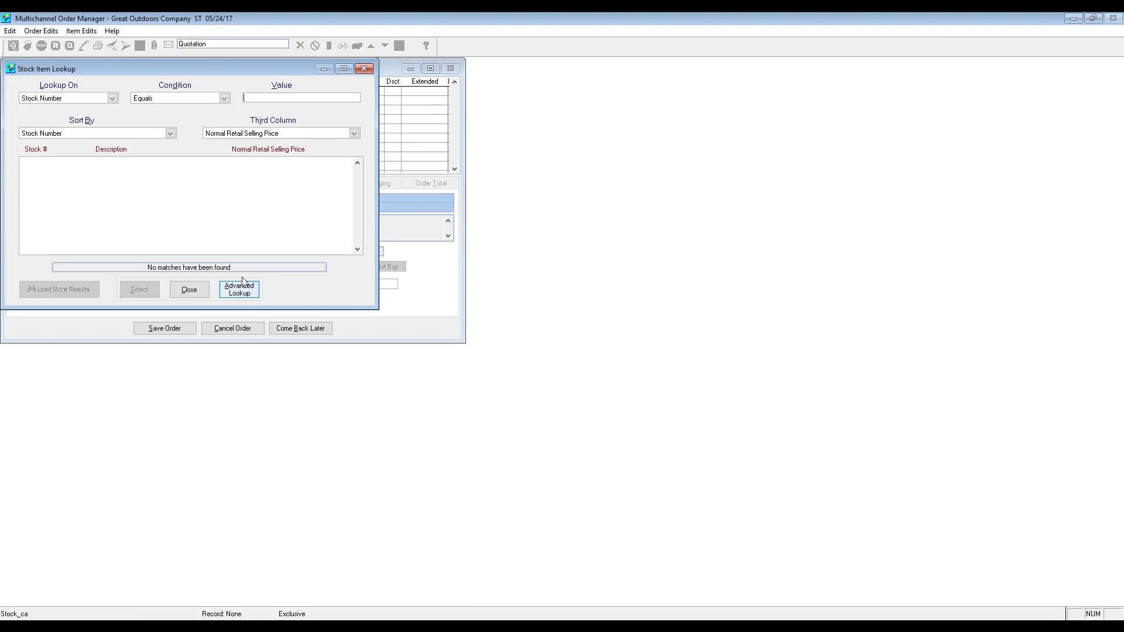
key(Return)
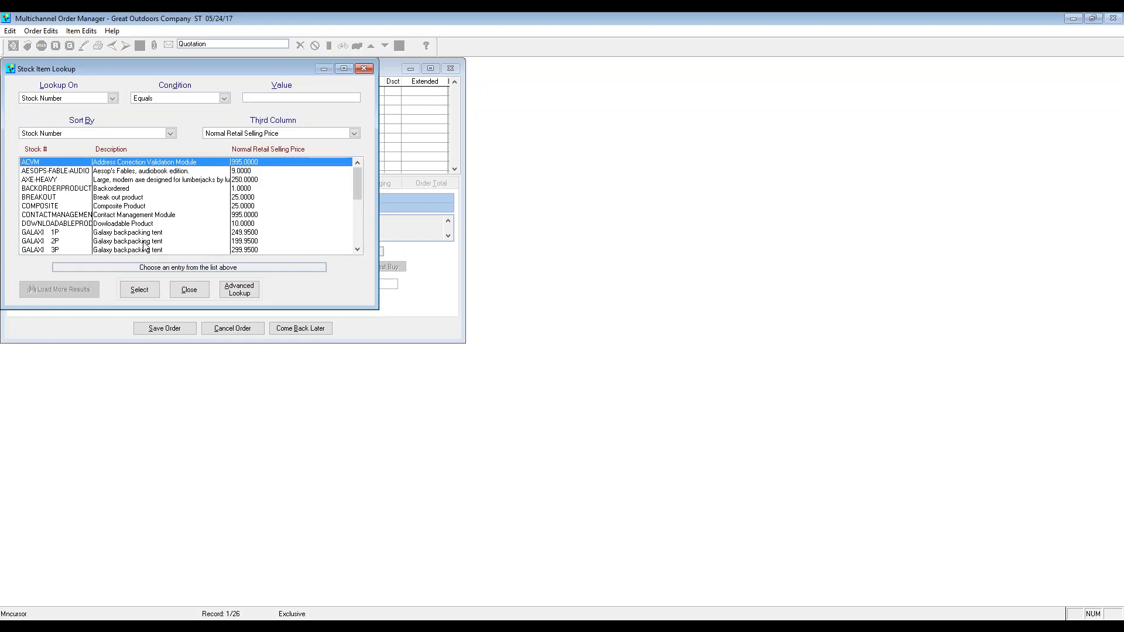
Search stock numbers for GAL and add one GALAXI 1P tent at 249.95 to line 1
click(280, 98)
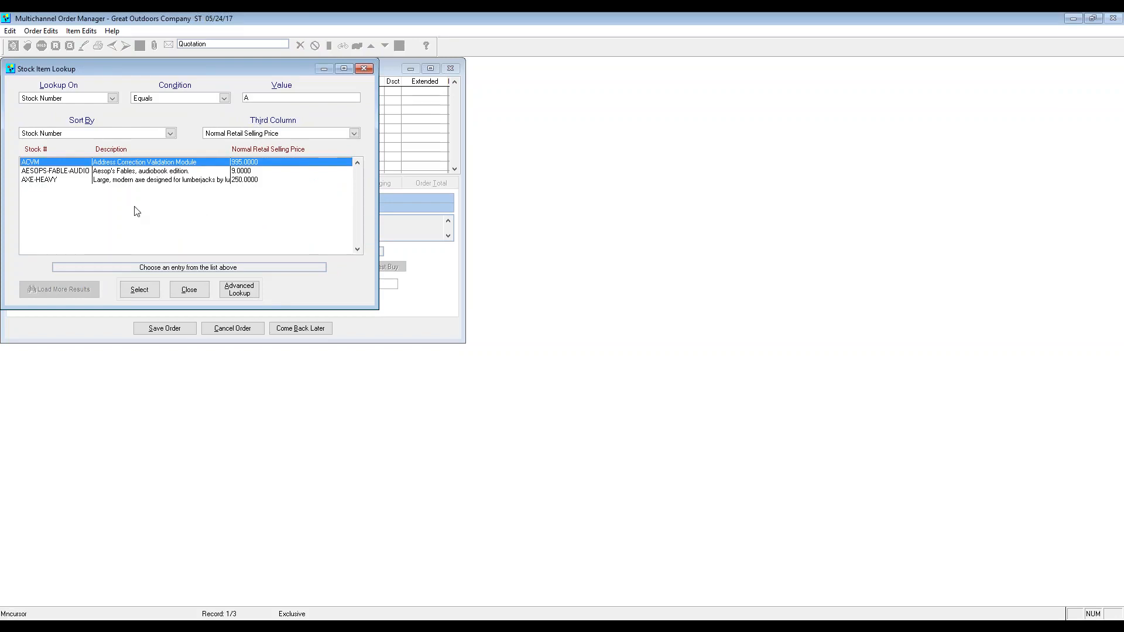
click(257, 98)
drag(257, 98, 244, 98)
key(Delete)
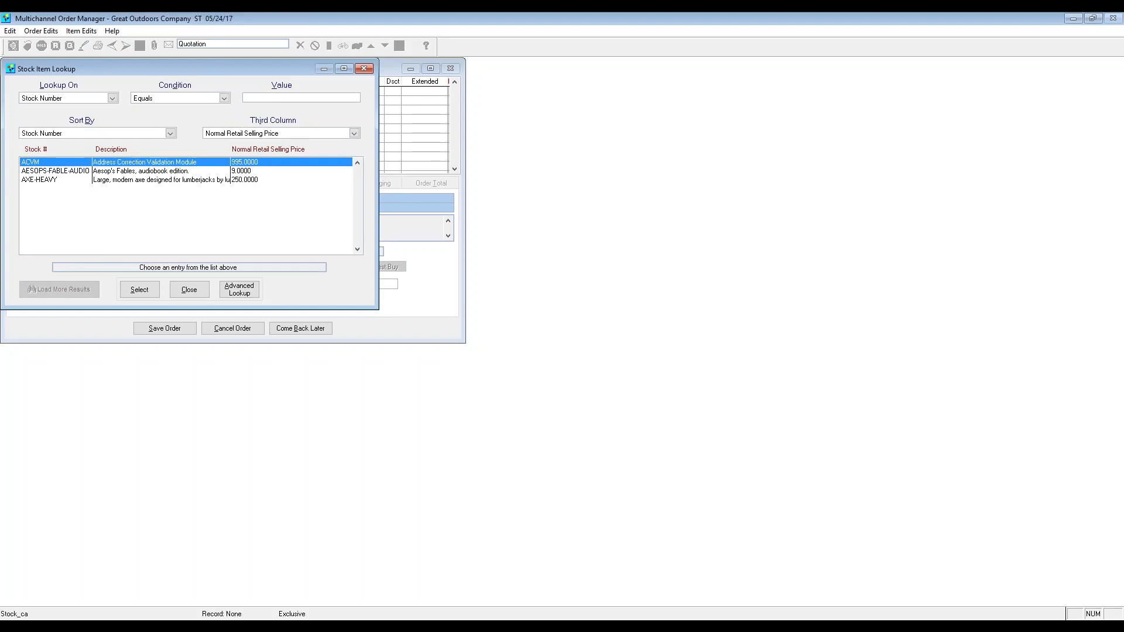
text(GAL)
key(Return)
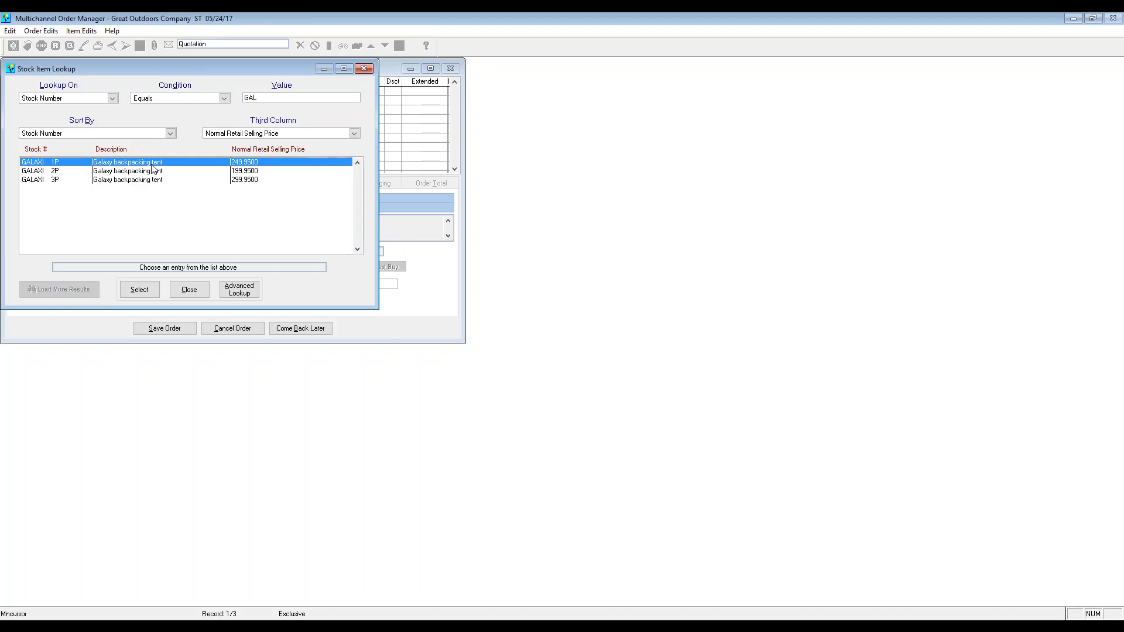
click(136, 291)
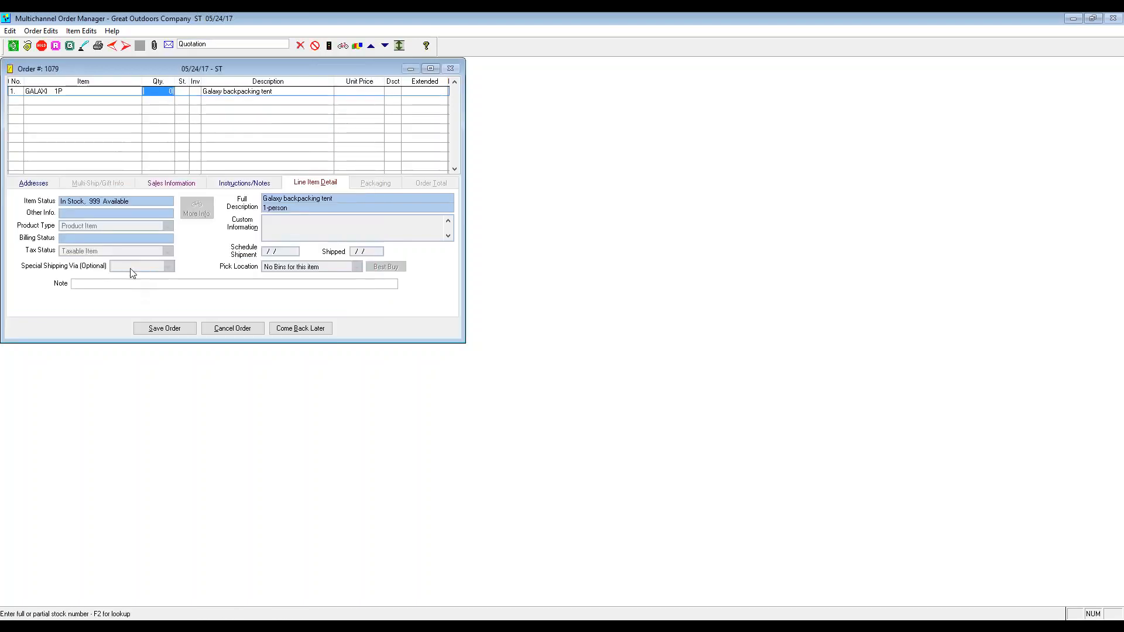
text(1)
key(Return)
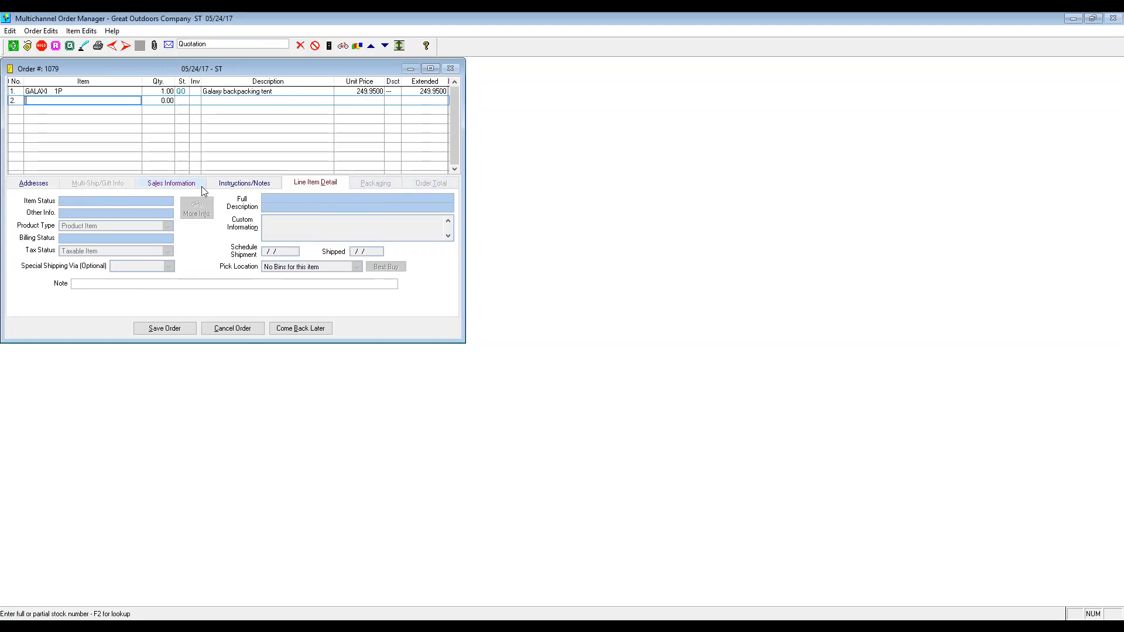
Bill quotation 1079 to the existing SHOPIFY ORDER customer found by a last-name search
click(37, 184)
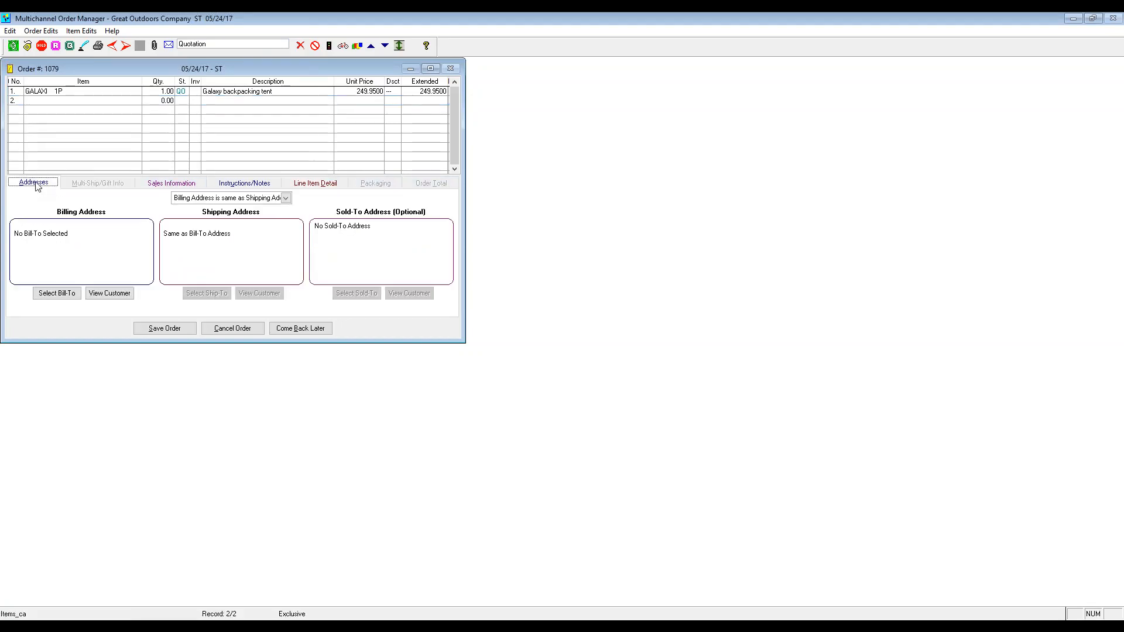
click(64, 296)
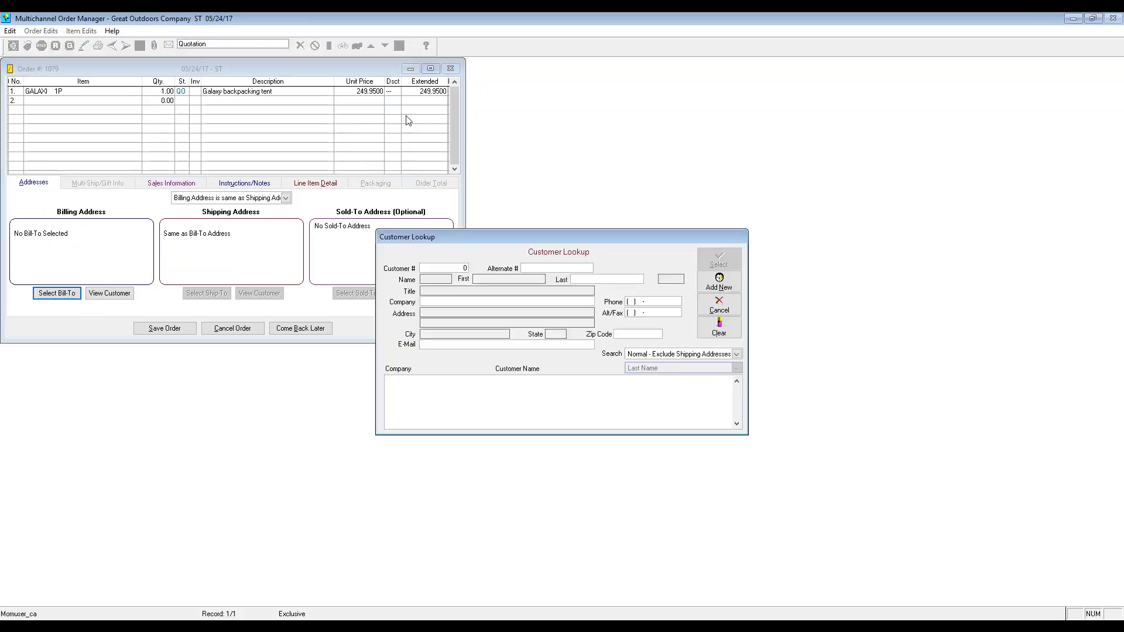
drag(533, 236, 396, 205)
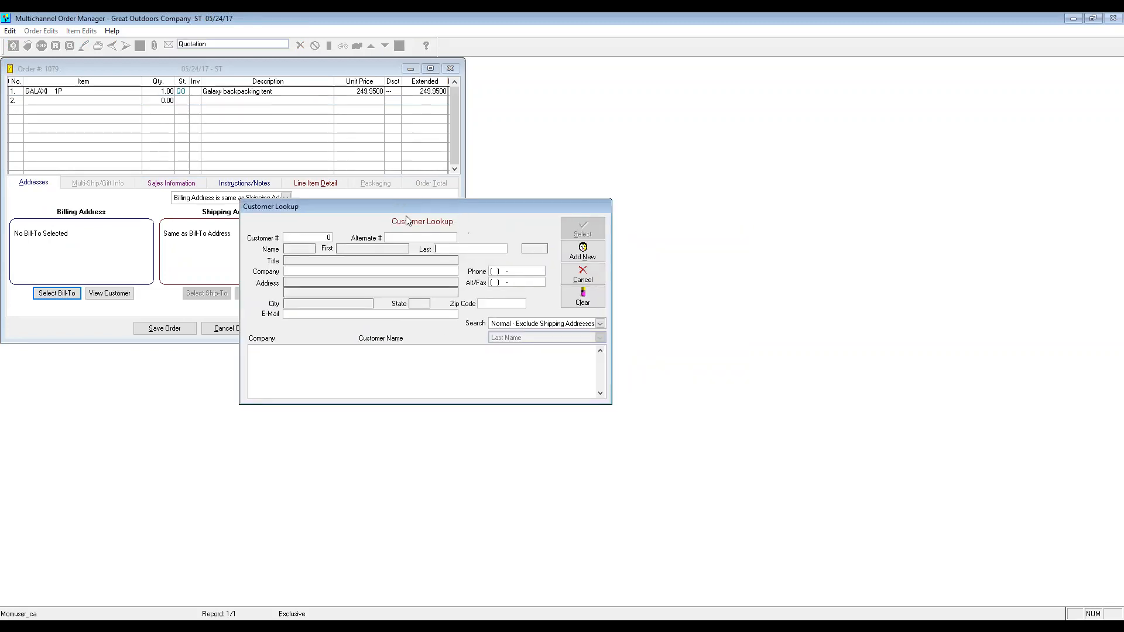
text(OUANO)
key(Return)
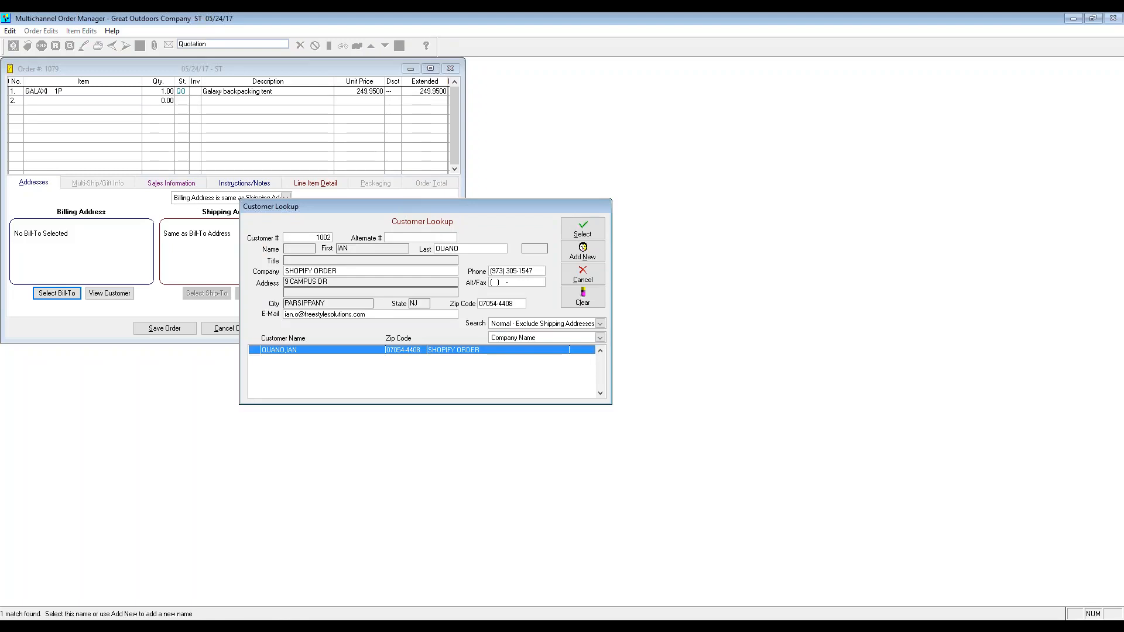
double_click(569, 350)
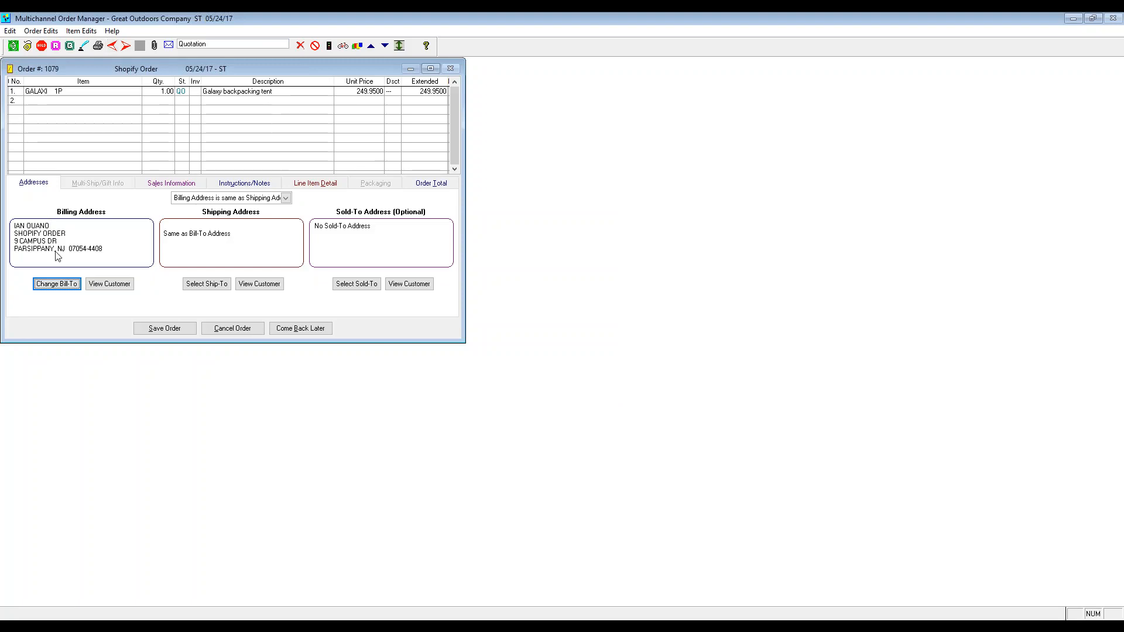
click(445, 185)
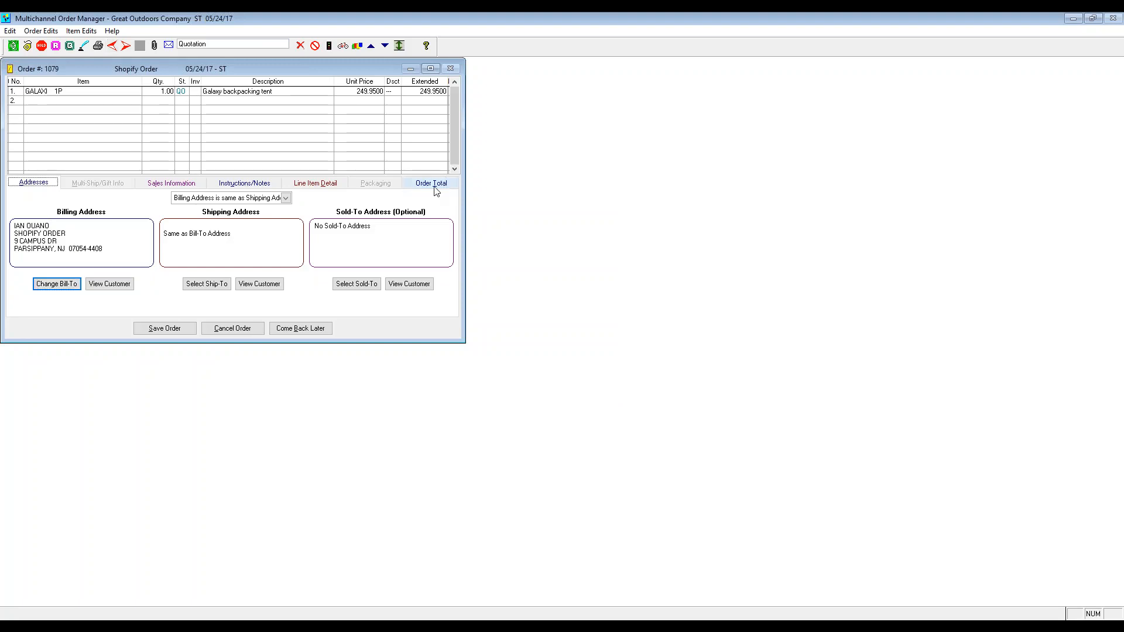
Set Ship Via to UPS without comparing rates and enter a 5.00 shipping charge
click(287, 205)
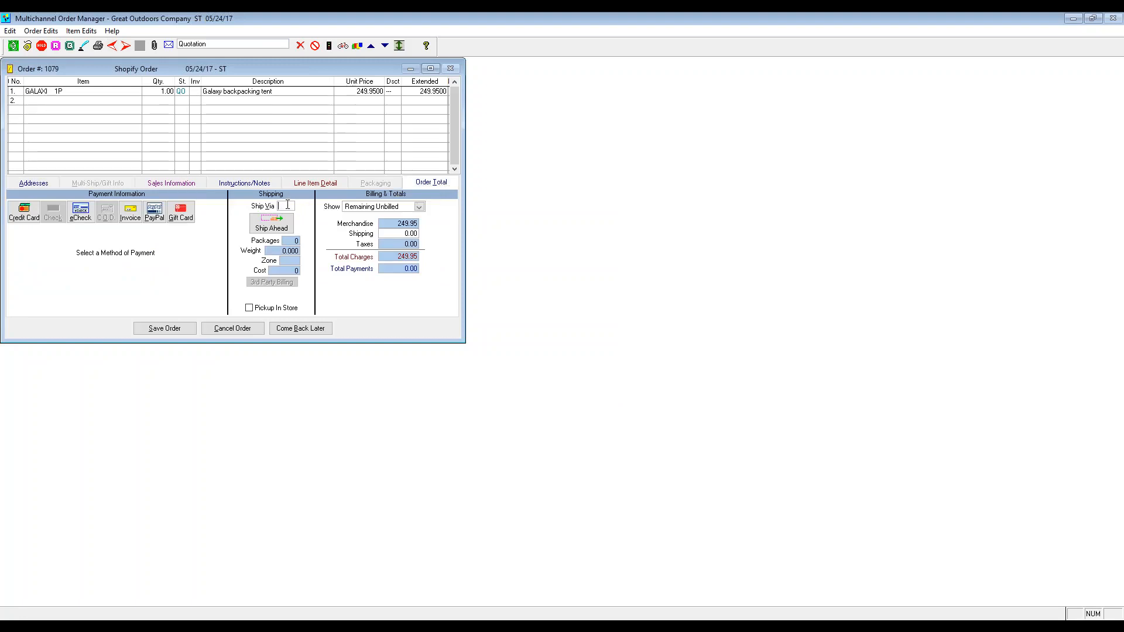
text(UPS)
key(Return)
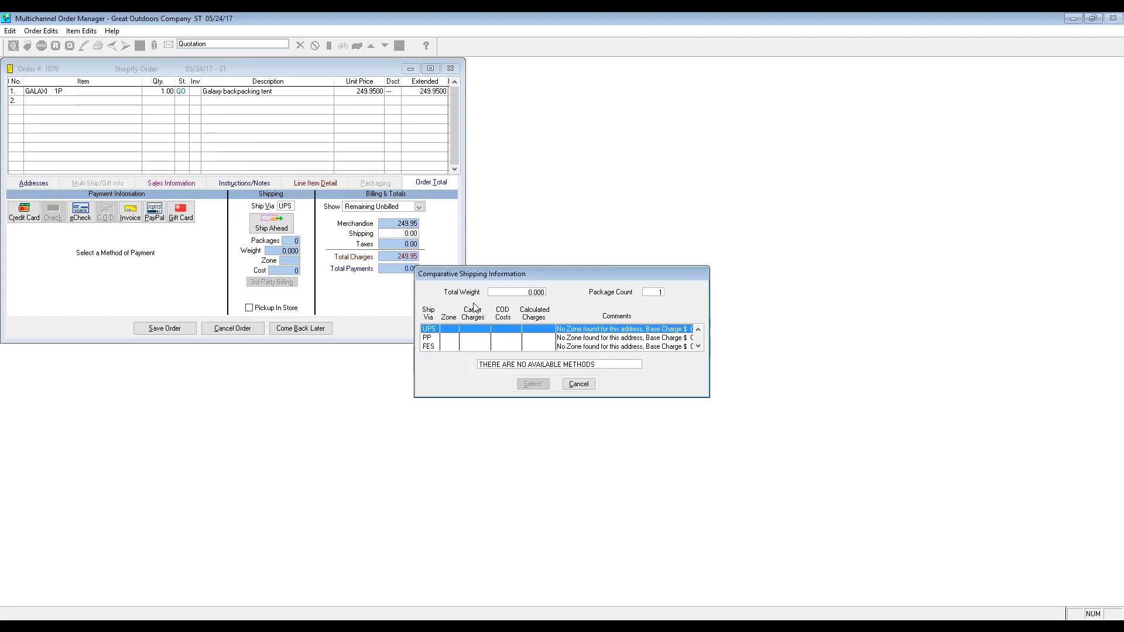
drag(529, 273, 323, 217)
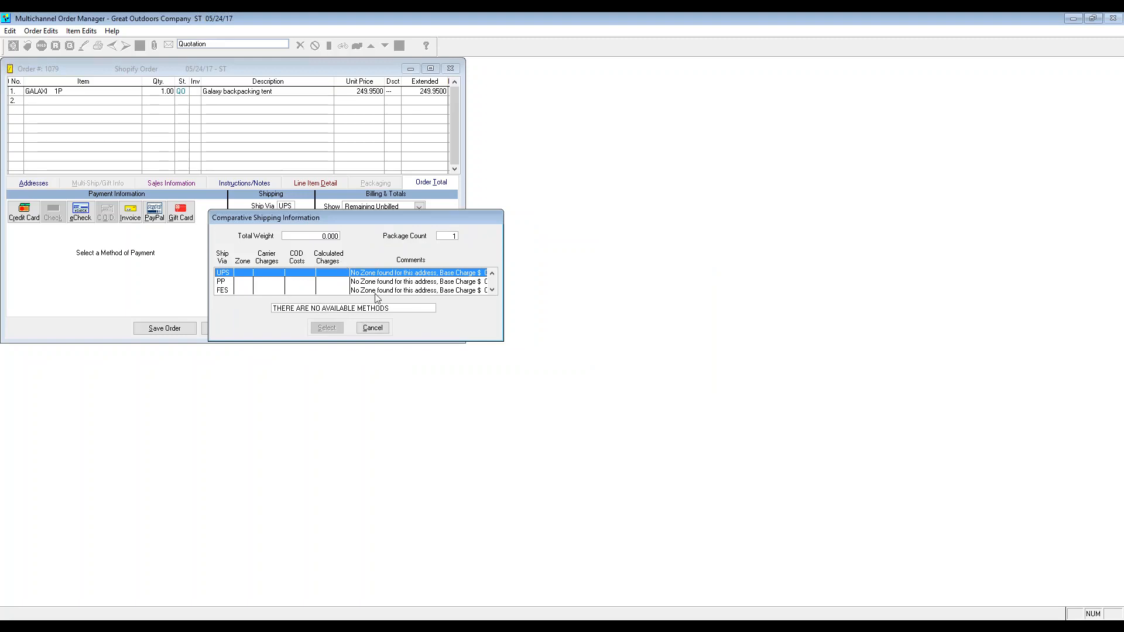
click(378, 330)
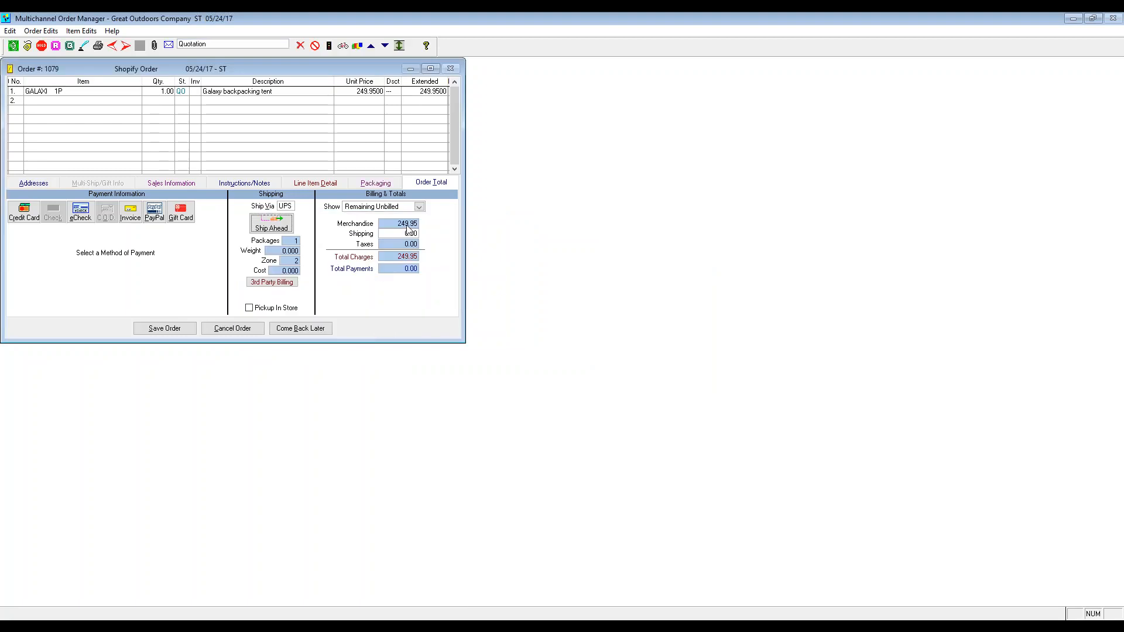
click(403, 233)
text(50)
key(Tab)
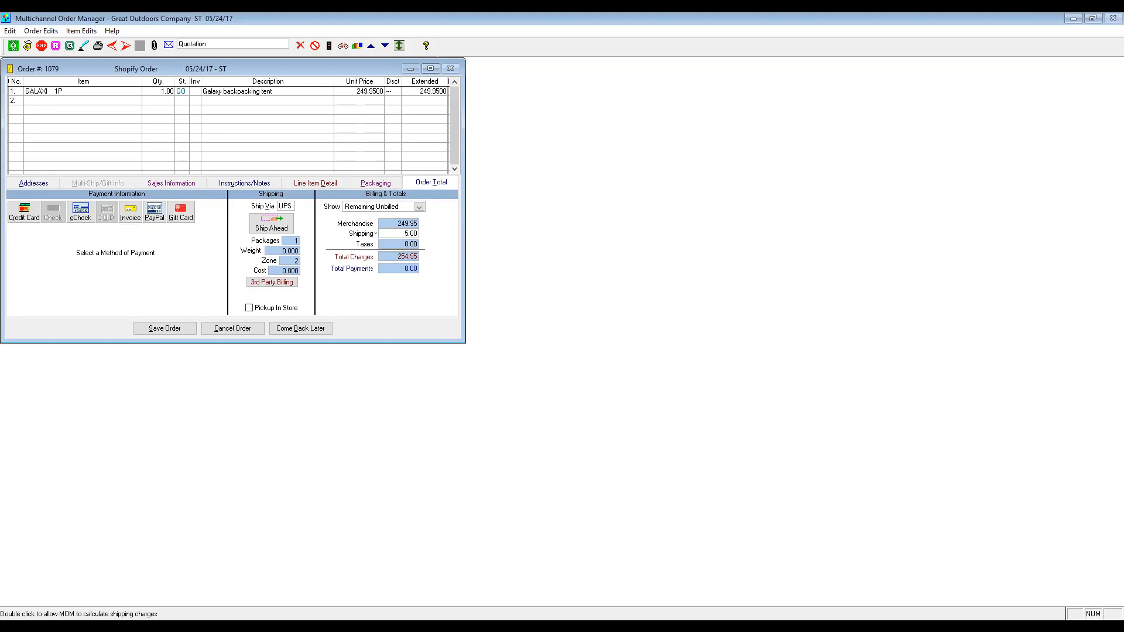
Pay by invoice without applying the deferred balance, and save as a quotation
click(133, 216)
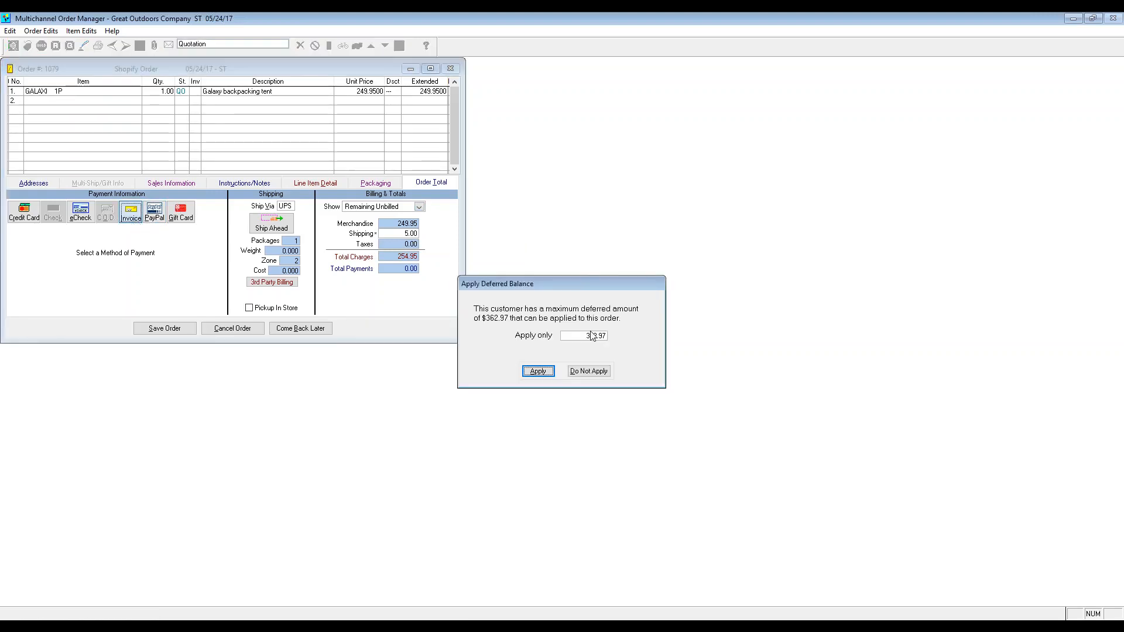
click(588, 371)
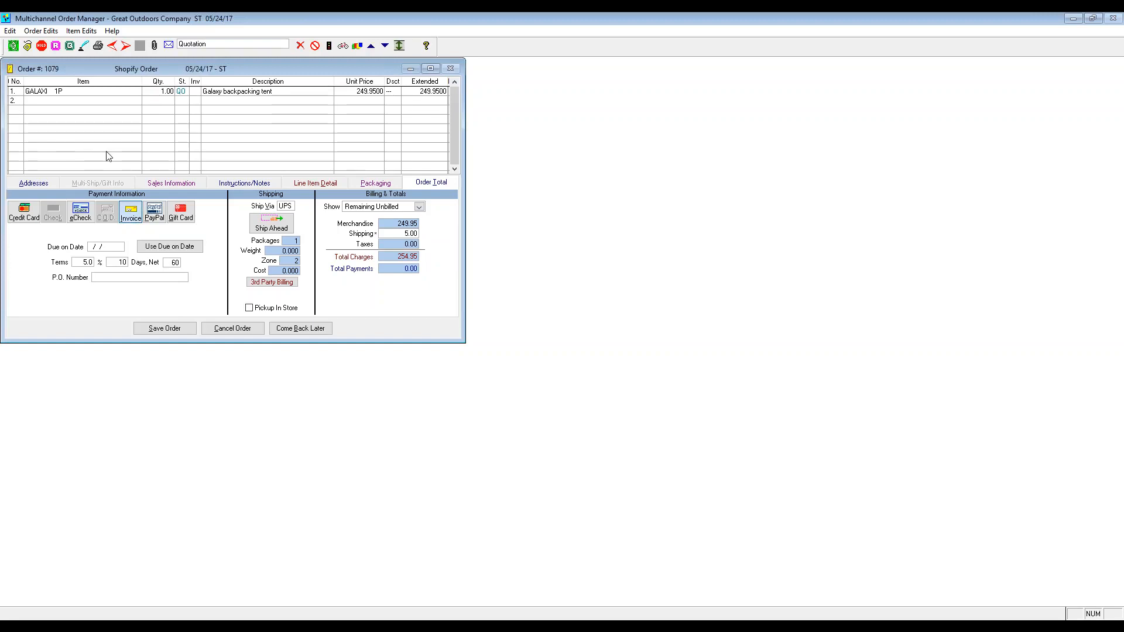
click(157, 322)
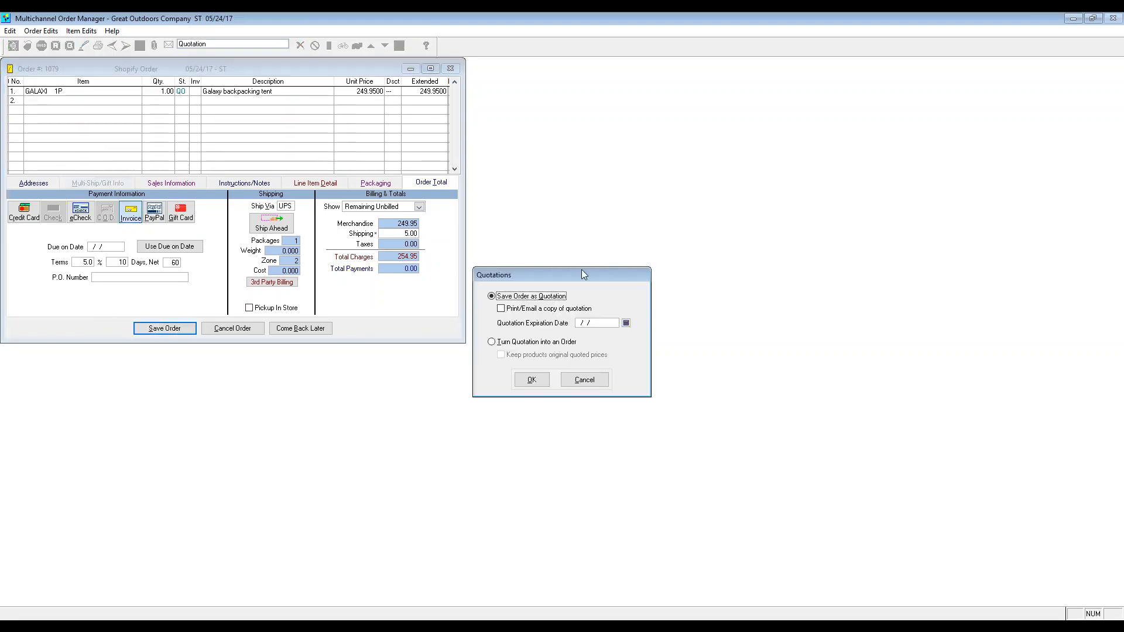
drag(591, 282, 523, 256)
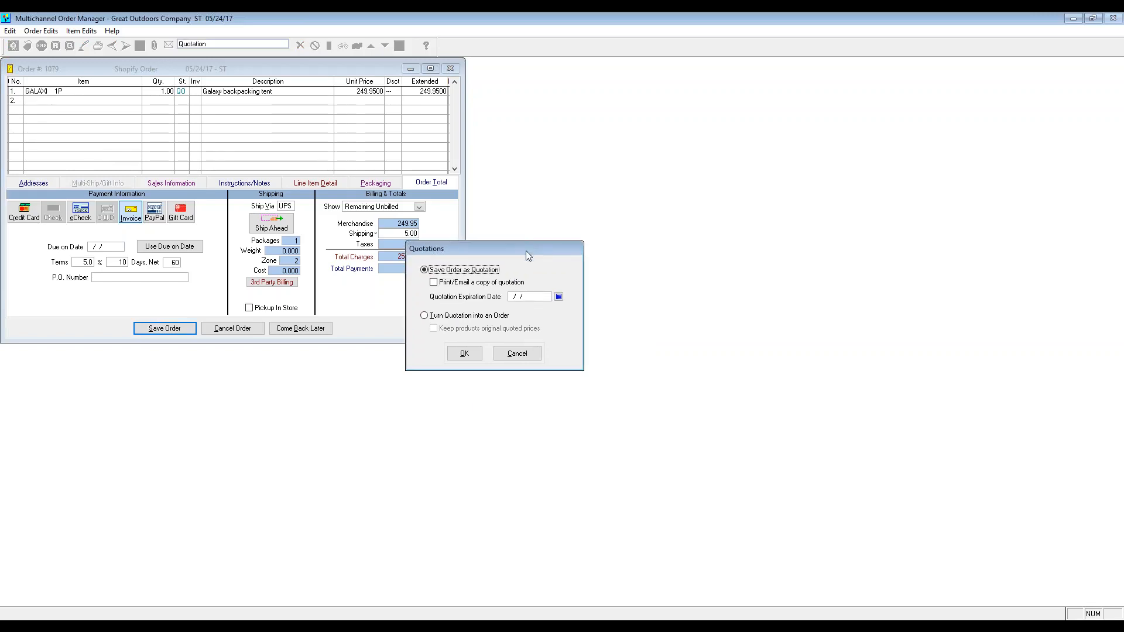
click(465, 353)
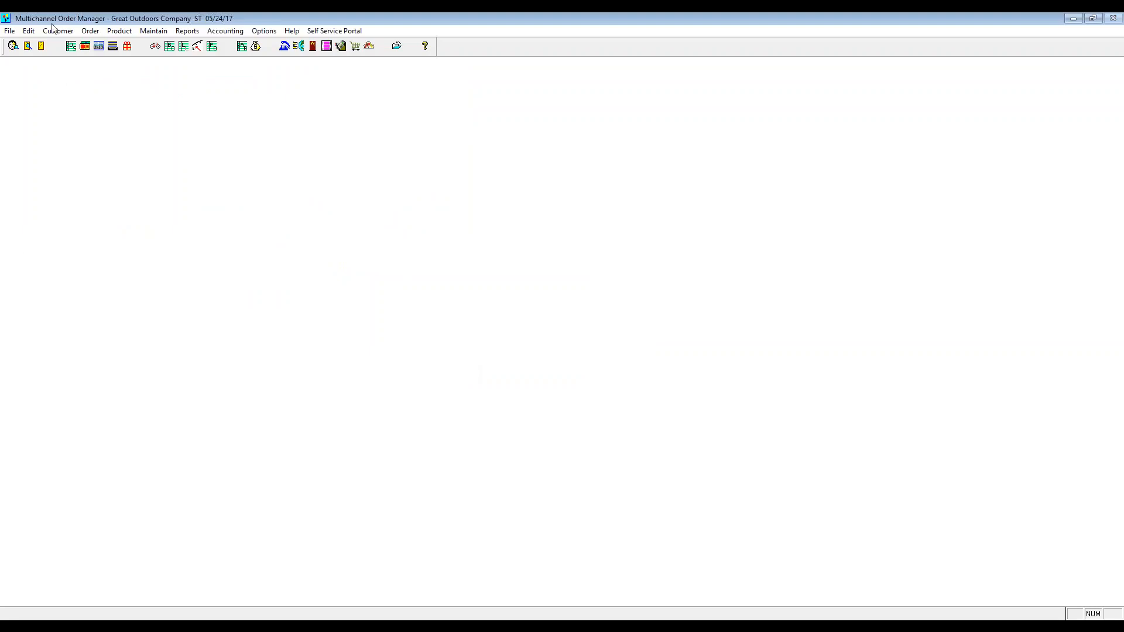
Reopen quotation 1079 from the Recently Viewed Orders list
click(10, 32)
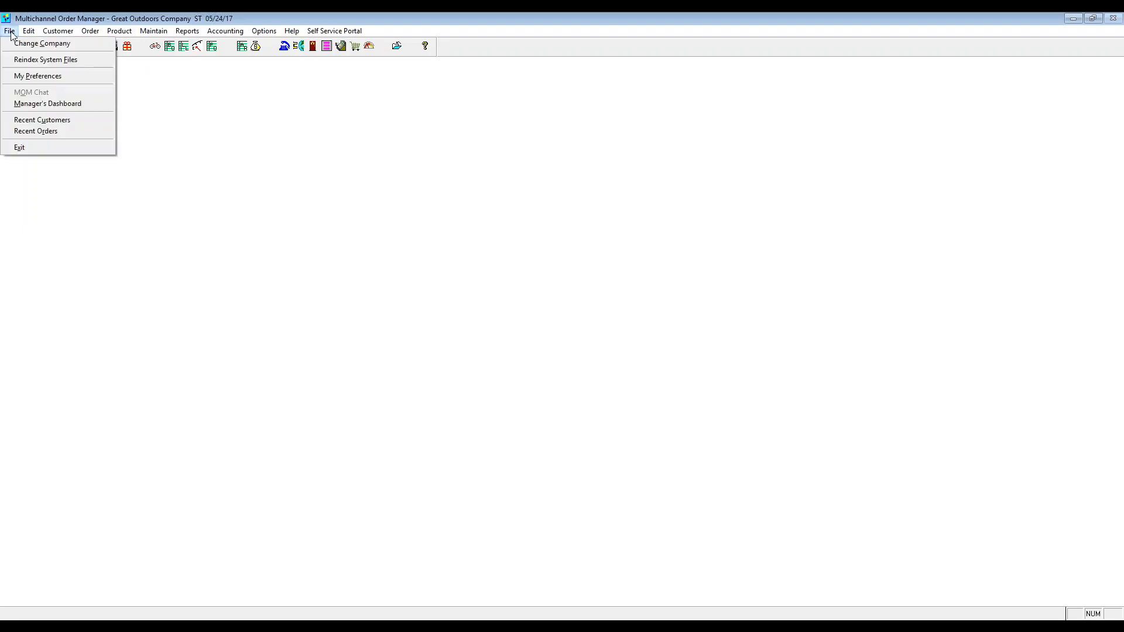
click(42, 133)
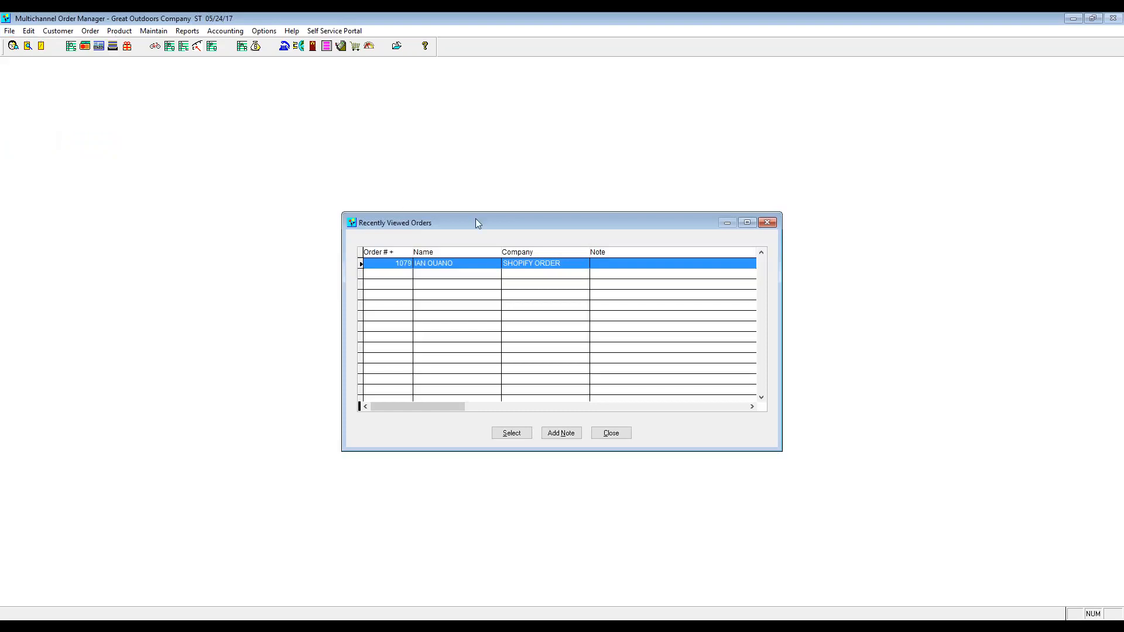
key(Escape)
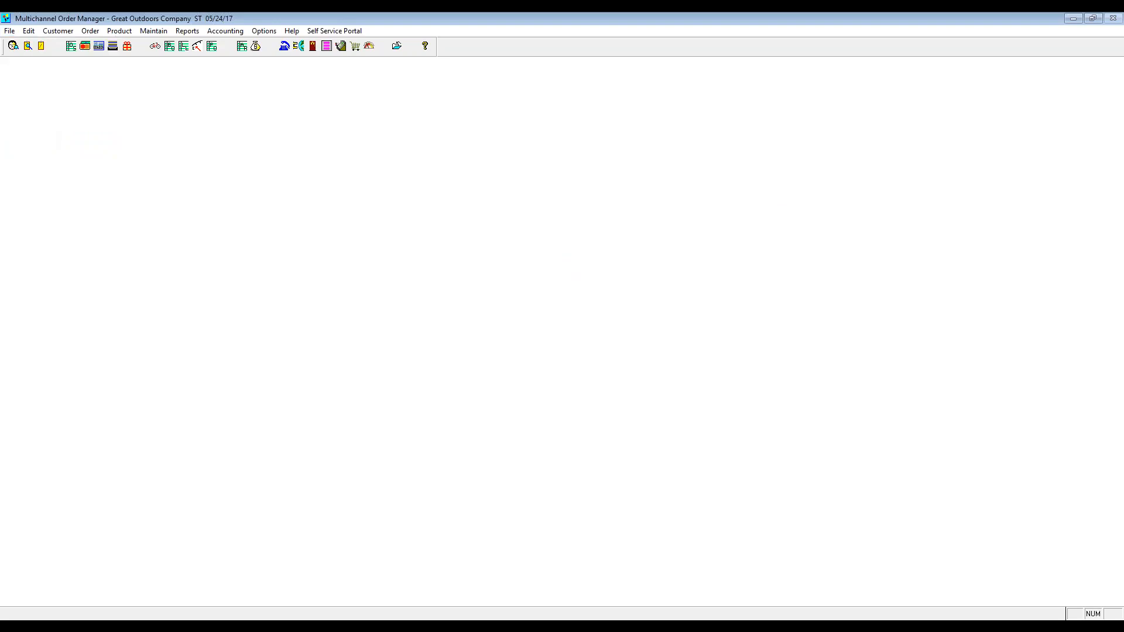
click(8, 31)
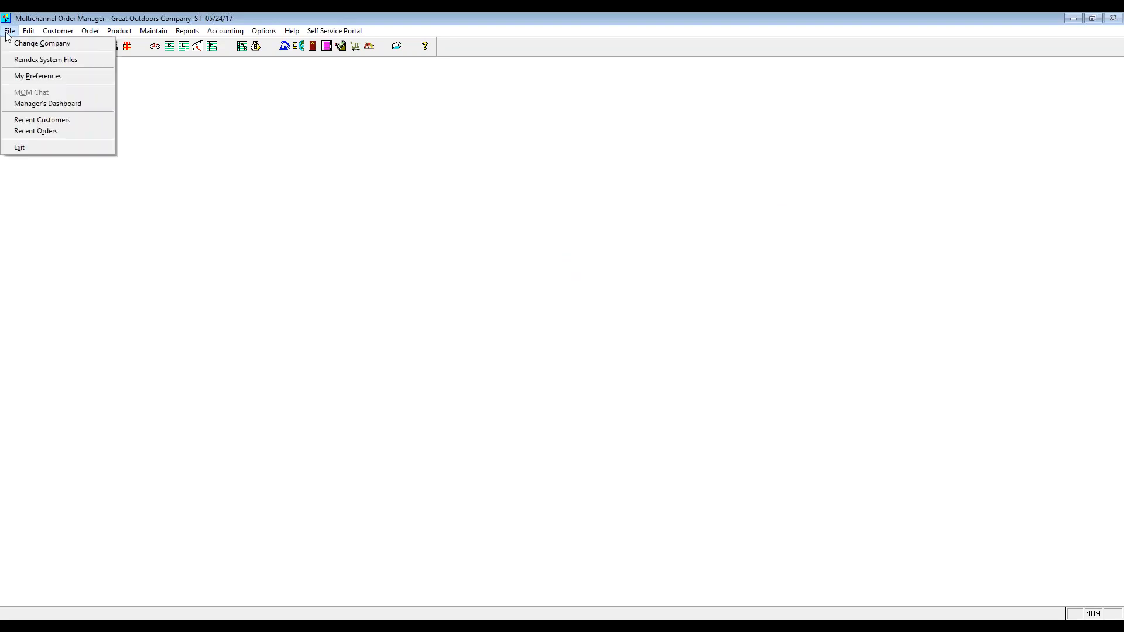
click(49, 130)
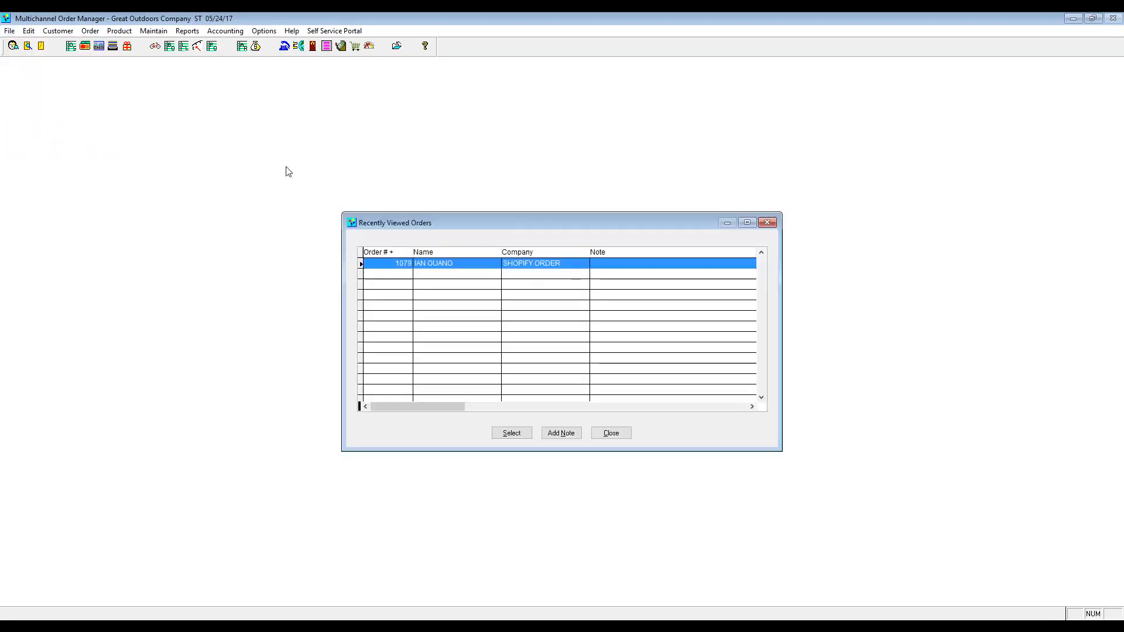
drag(519, 223, 348, 182)
click(353, 398)
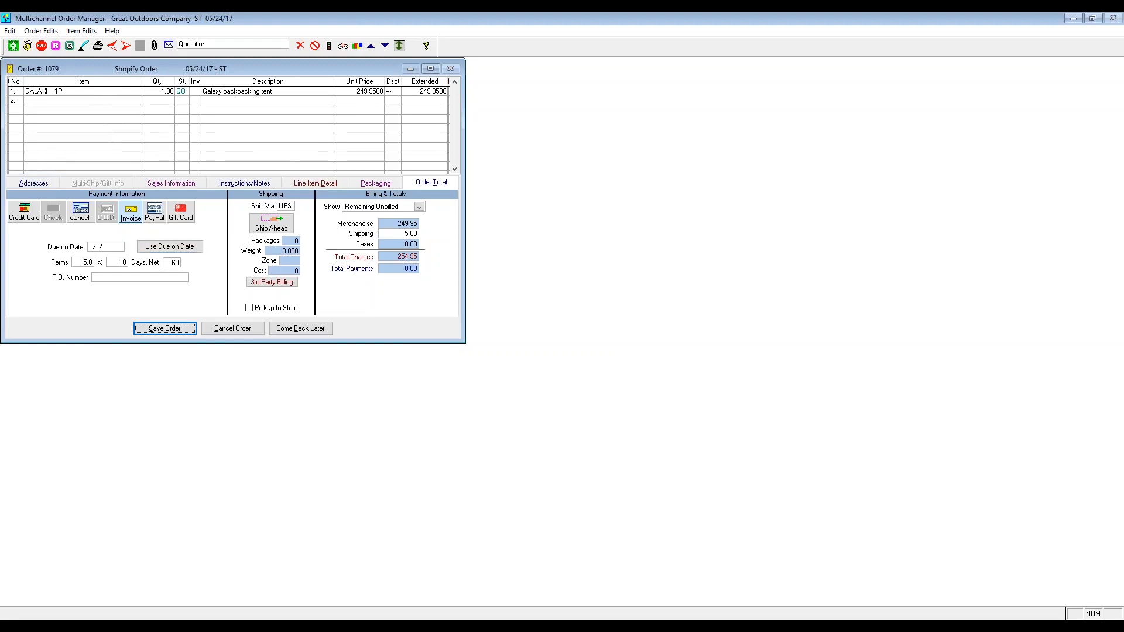
Turn quotation 1079 into an order at its quoted prices, skipping the shipping comparison
click(70, 45)
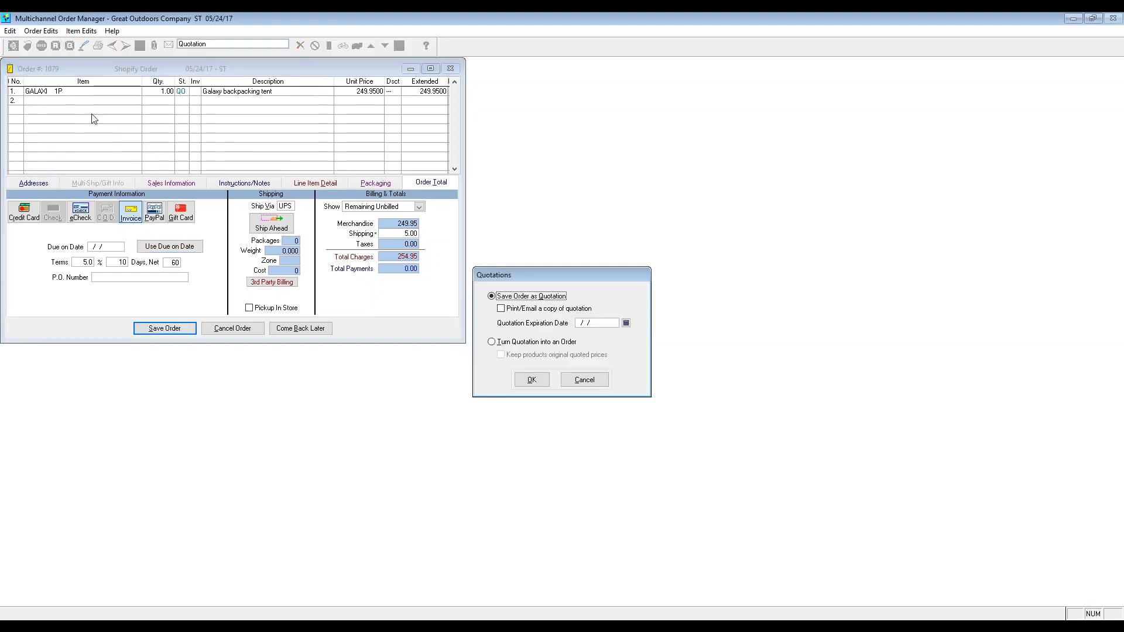
drag(578, 273, 345, 183)
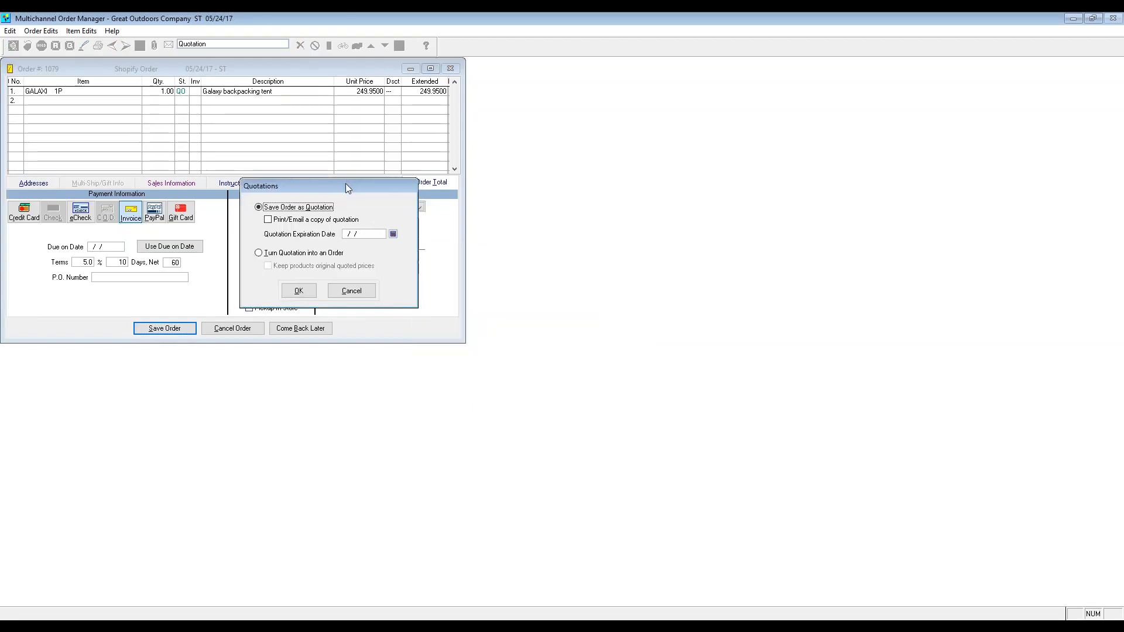
click(303, 253)
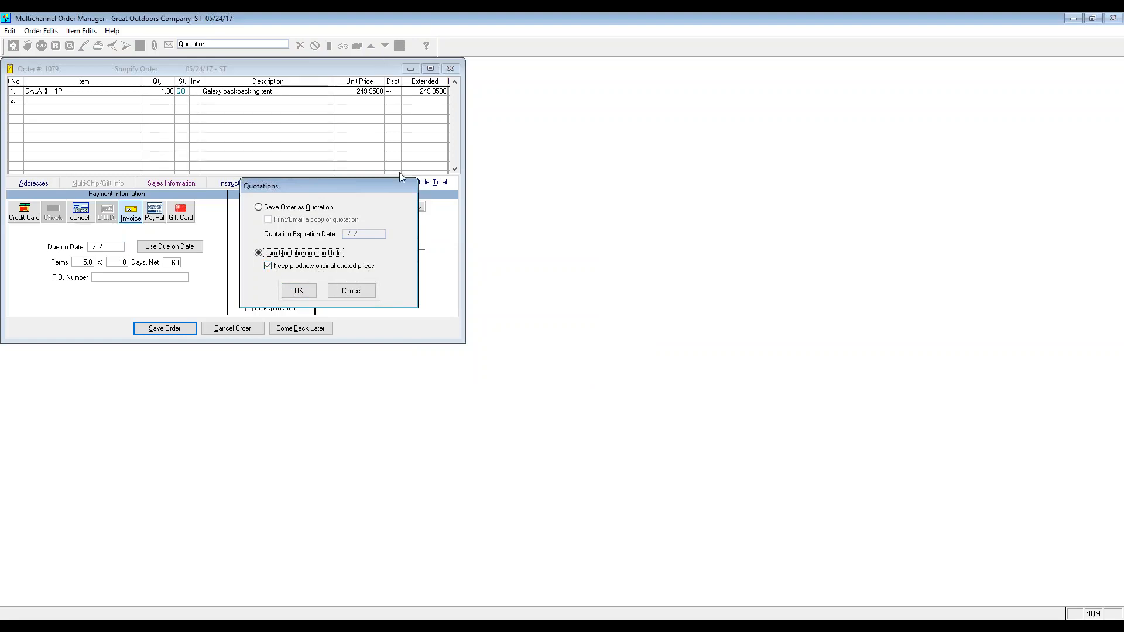
click(300, 291)
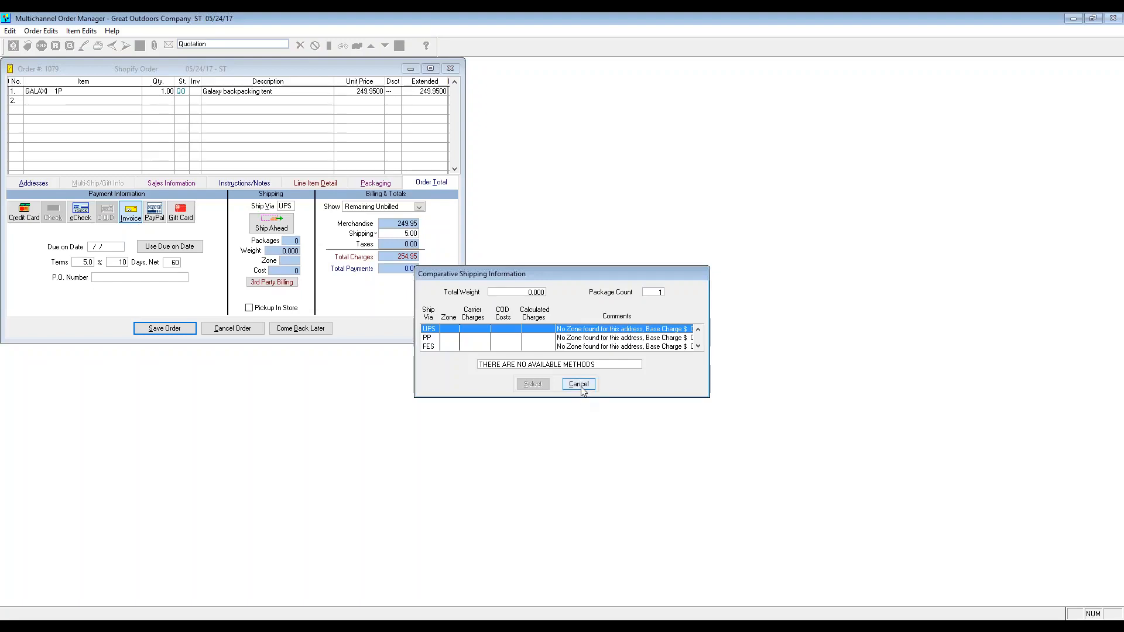
click(579, 384)
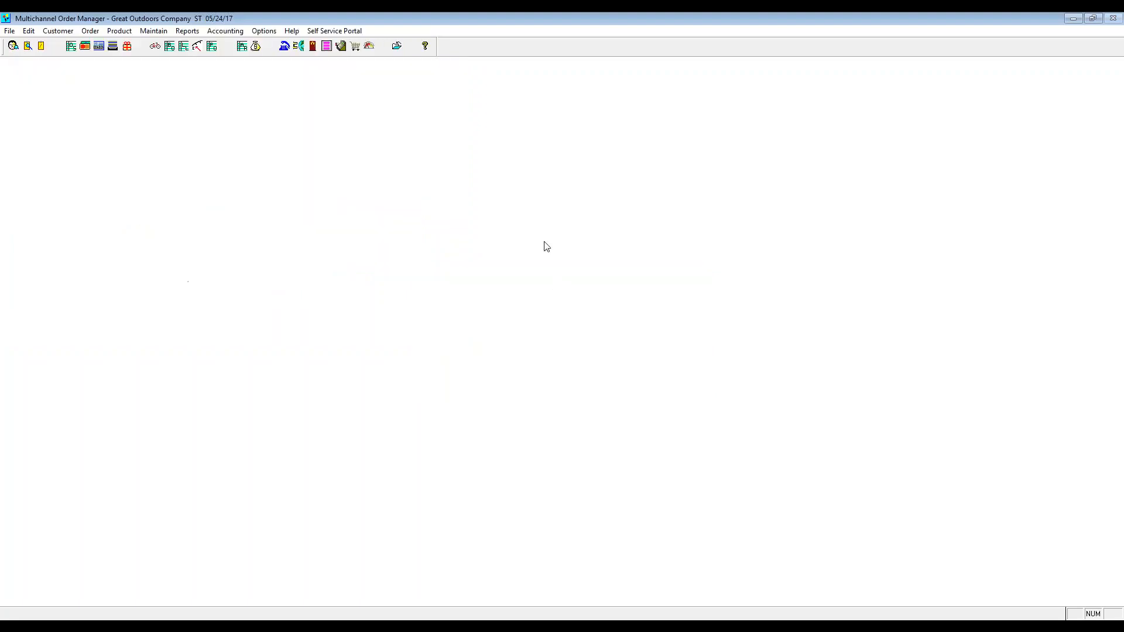
Look up order 1079 by order number and save it with Will Pick status
click(27, 47)
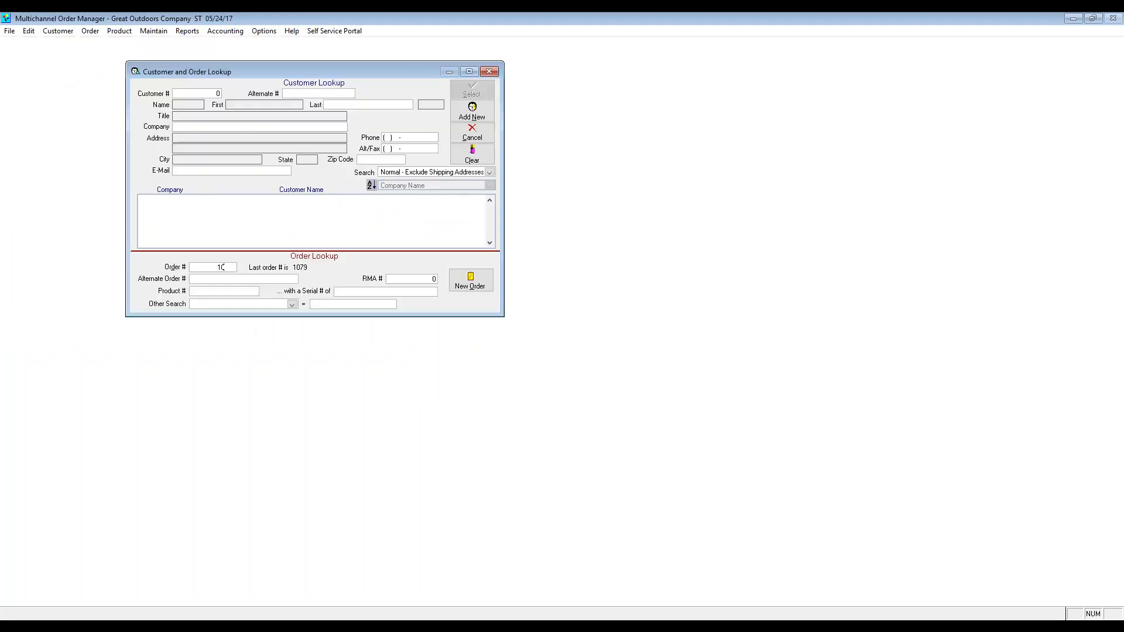
text(1079)
key(Return)
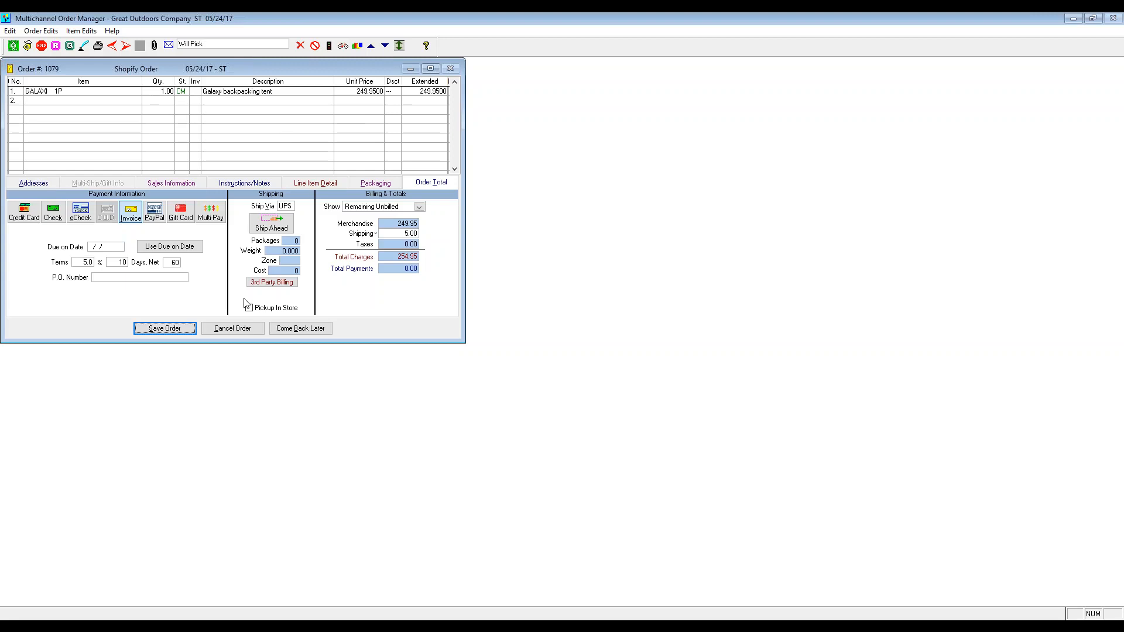
click(182, 332)
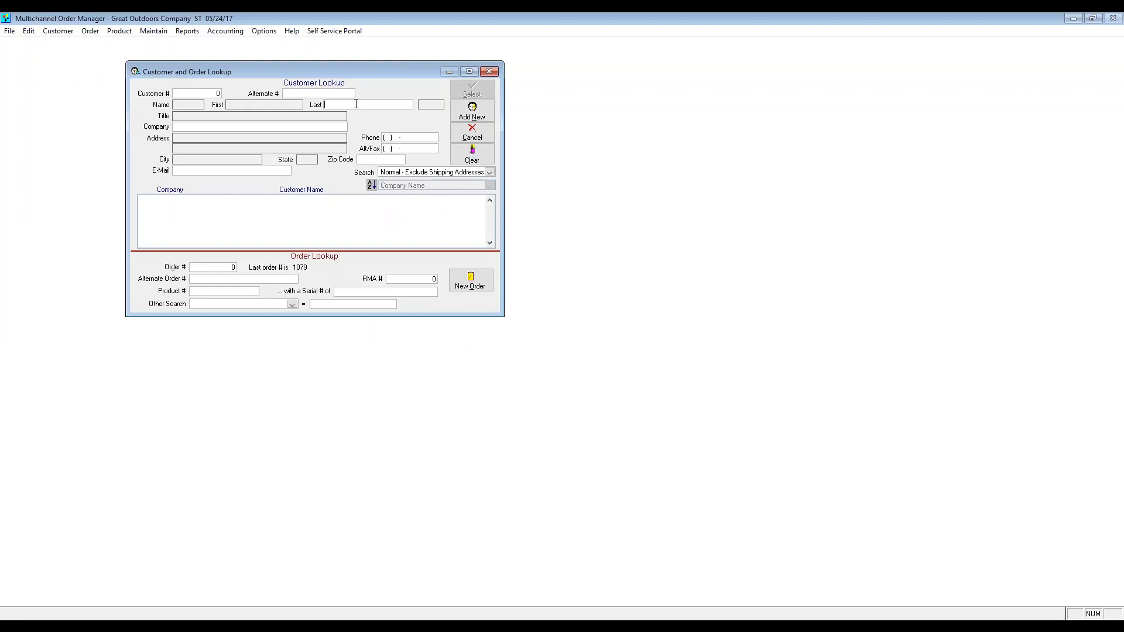
Find the customer by last name and zip code, select the record, and start new order 1080
text(ouanc)
text(07)
text(05)
key(Return)
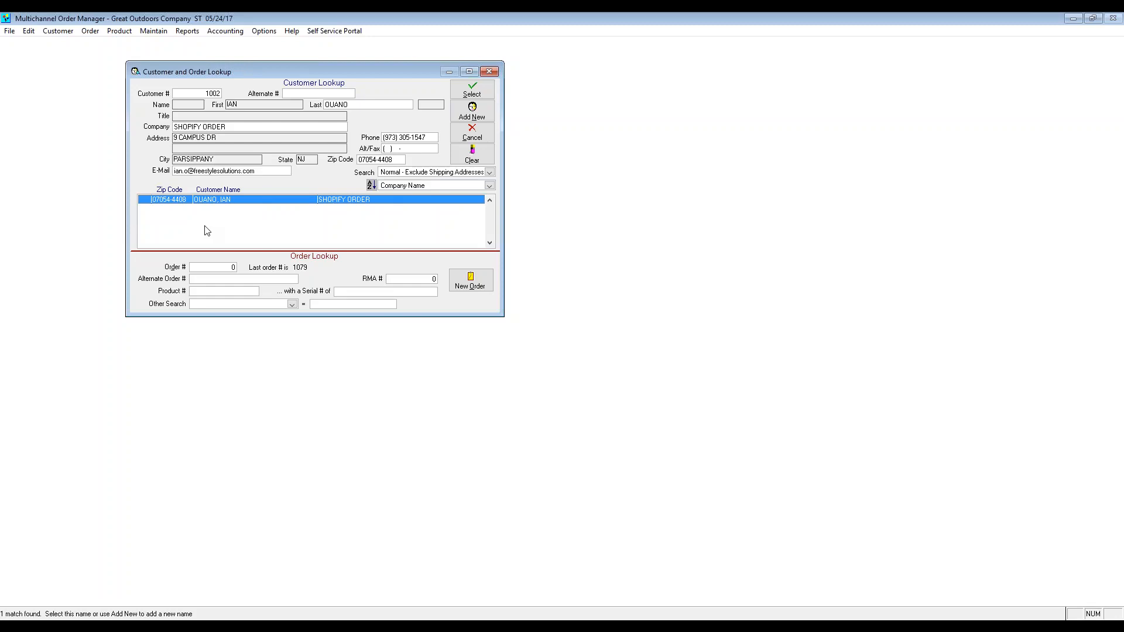
click(471, 95)
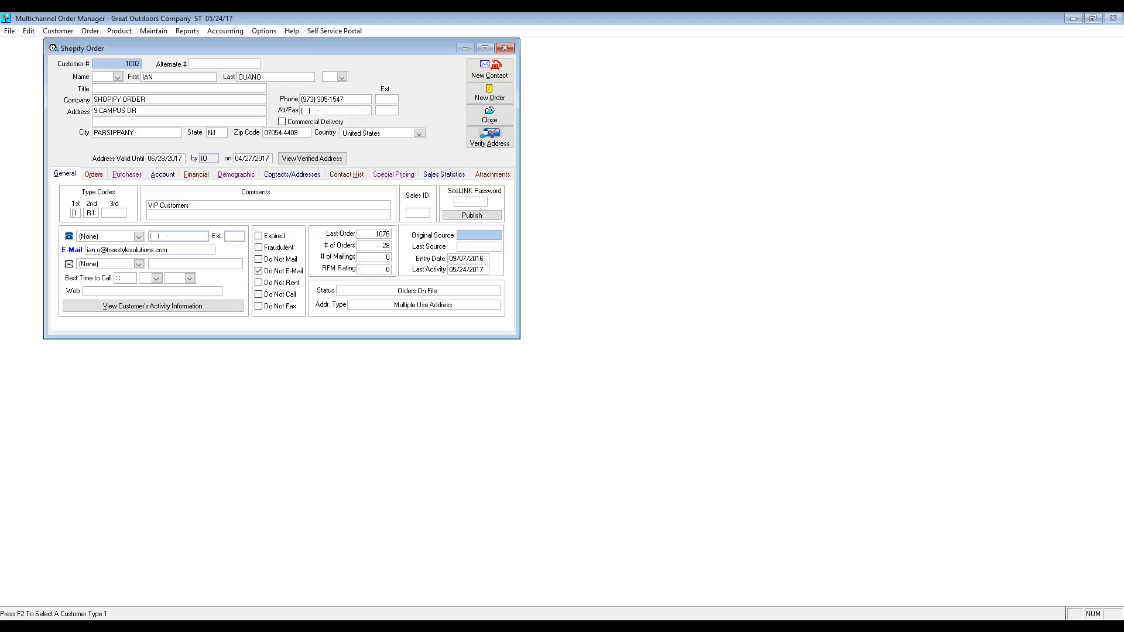
click(239, 205)
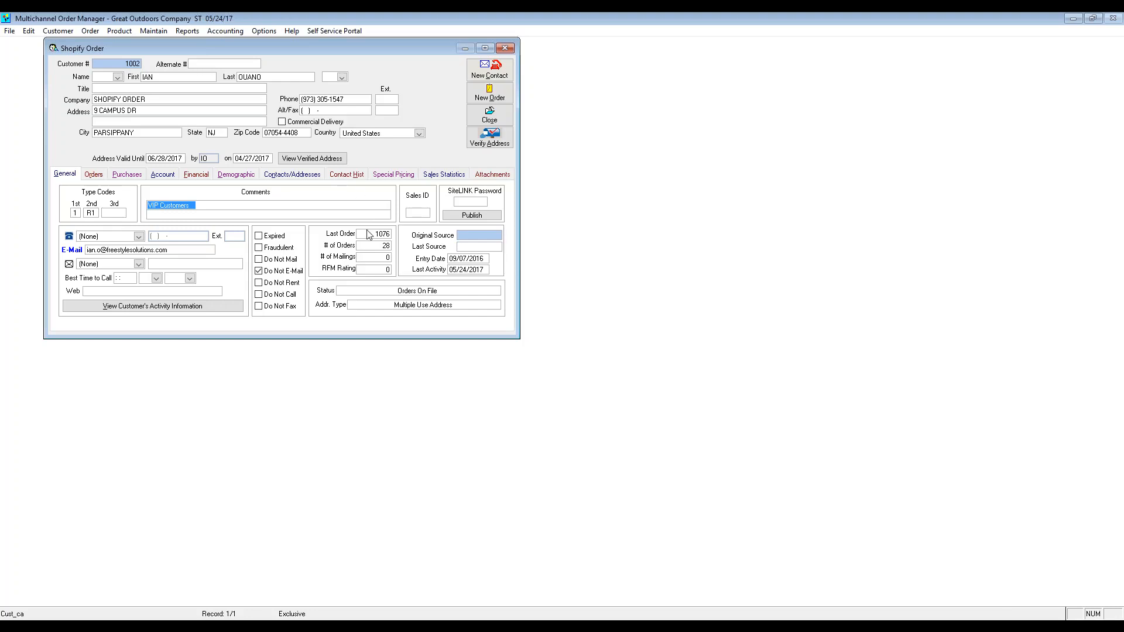
click(485, 95)
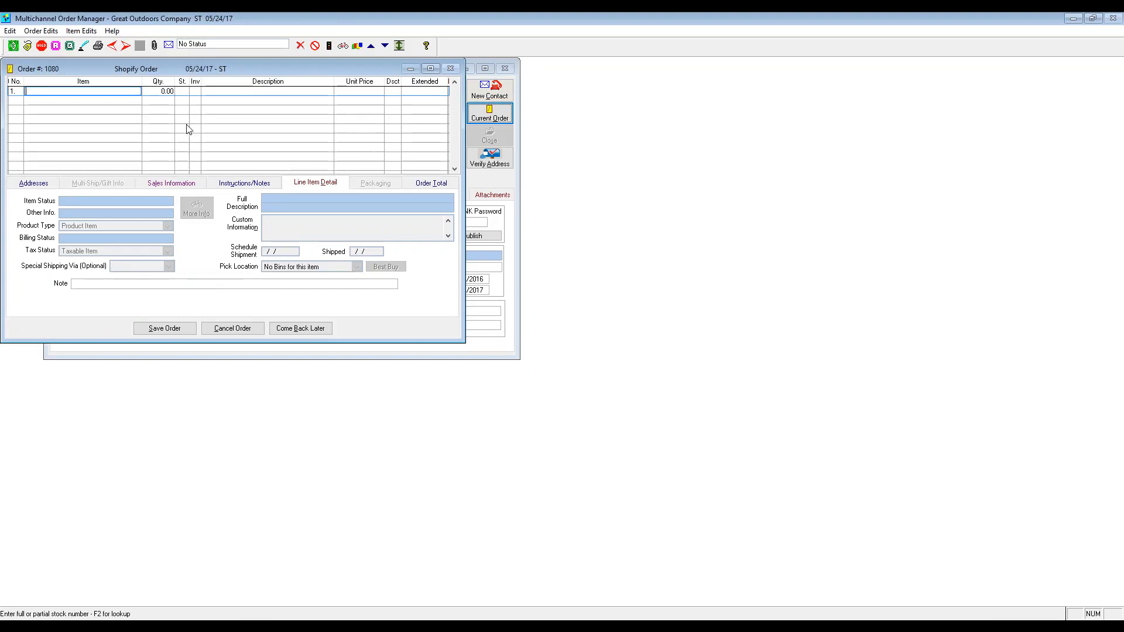
Cancel the stray item match on line 1 and bring up the Stock Item Advanced Lookup with F2
key(Tab)
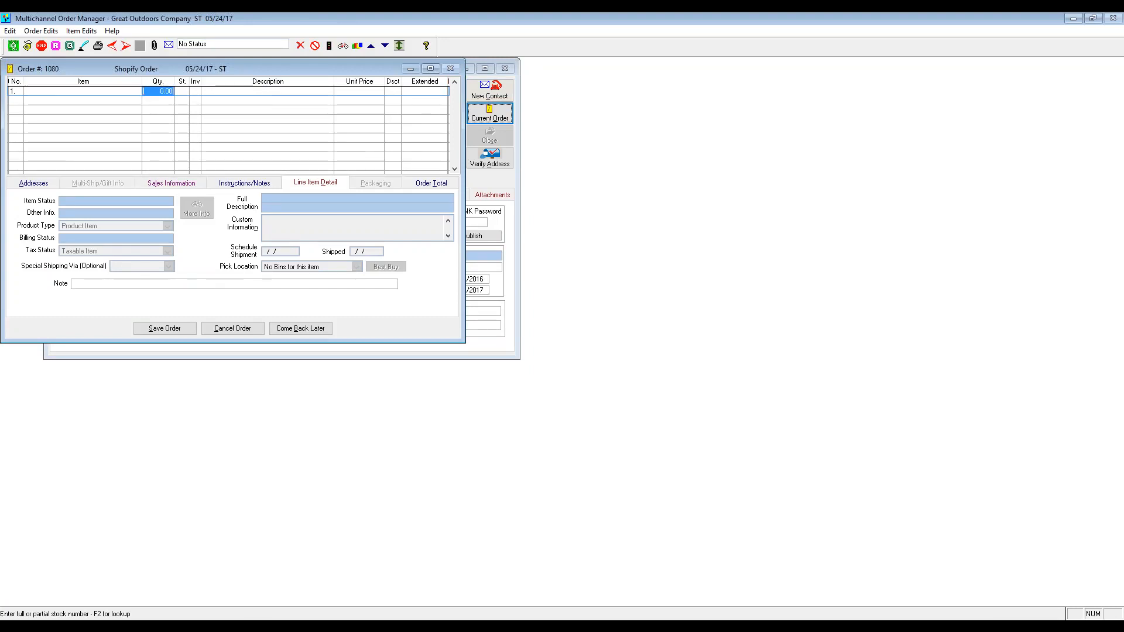
click(83, 92)
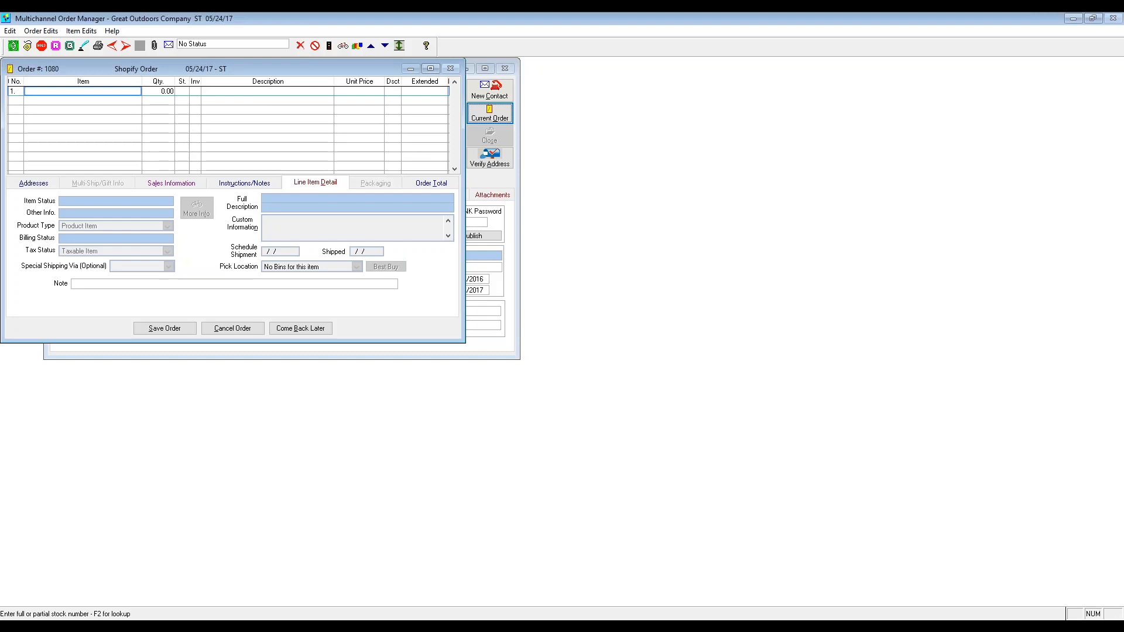
key(Tab)
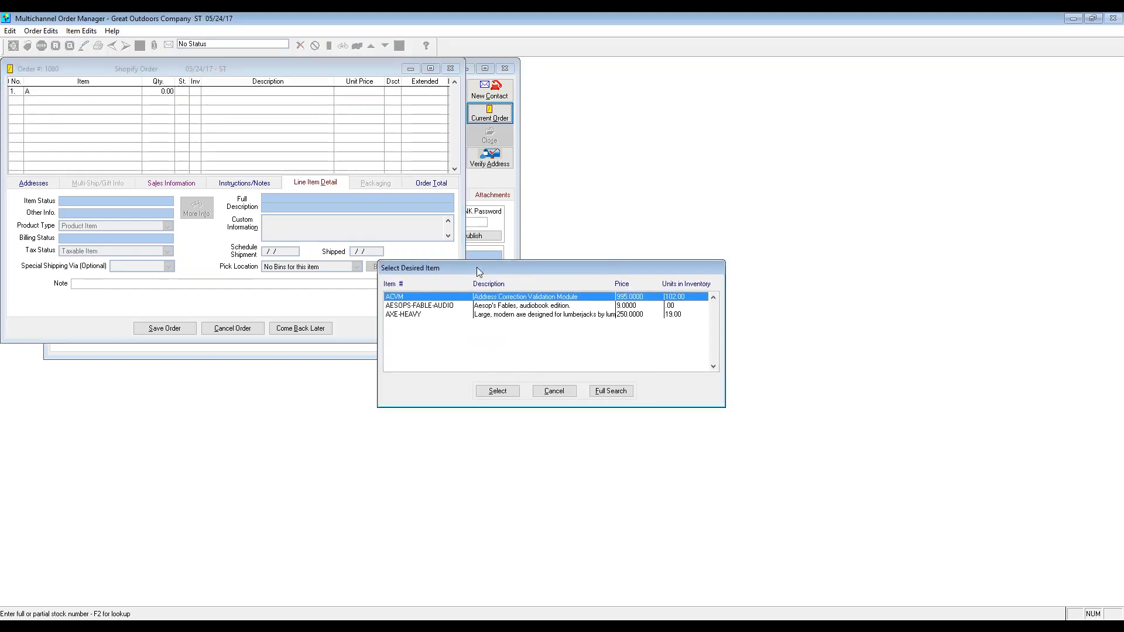
click(555, 392)
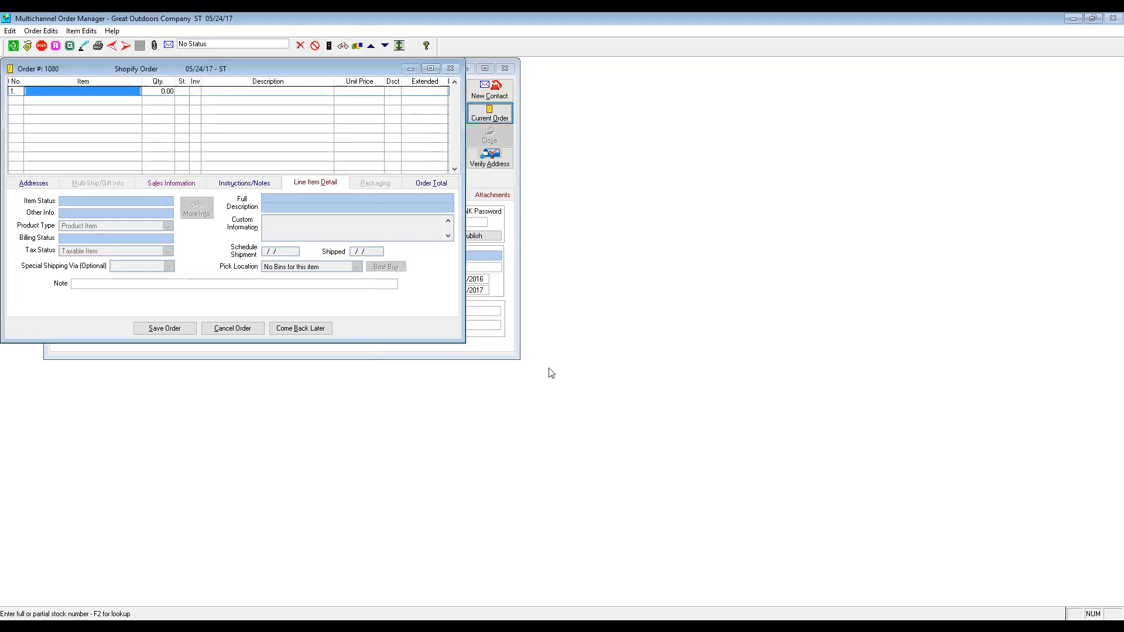
click(94, 92)
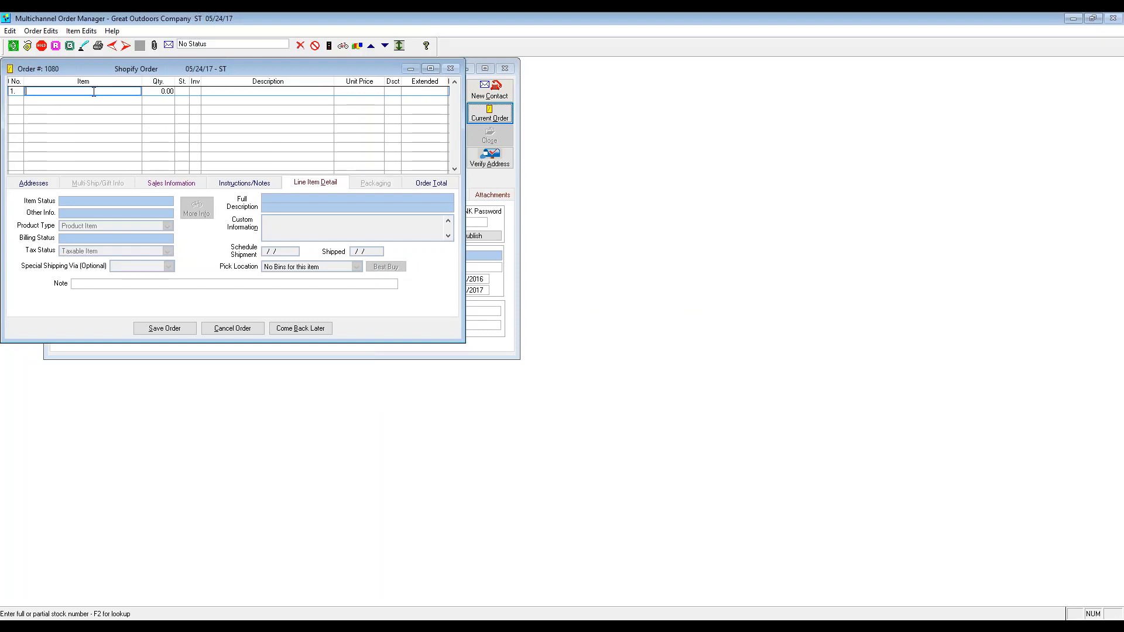
key(F2)
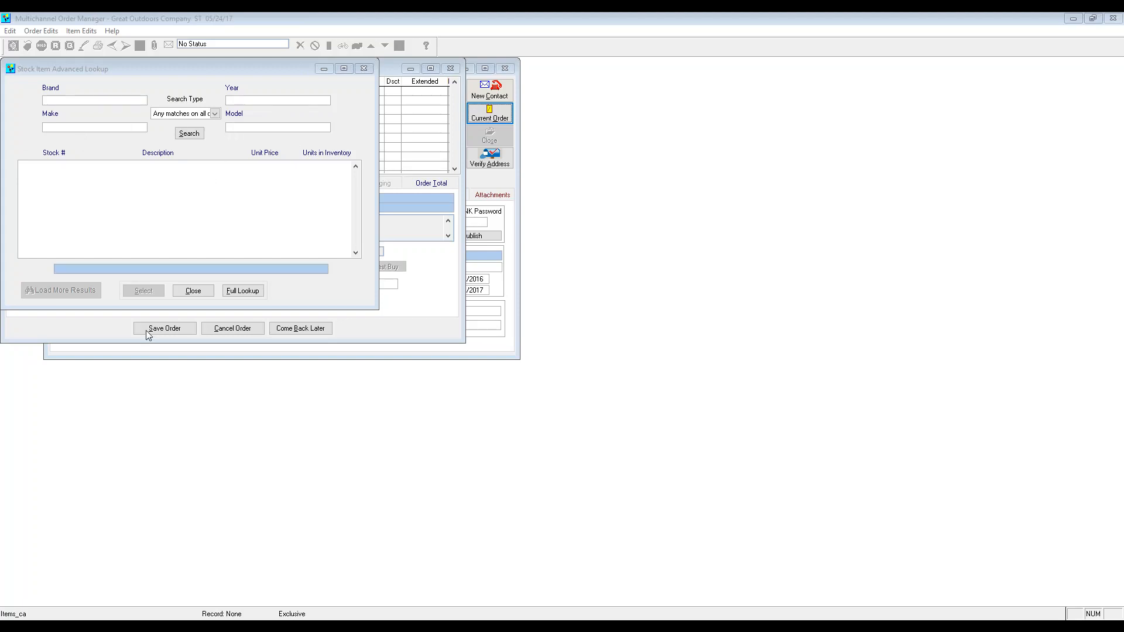
Search stock numbers for GAL and add the GALAXI 2P 2-person tent to line 1
click(243, 291)
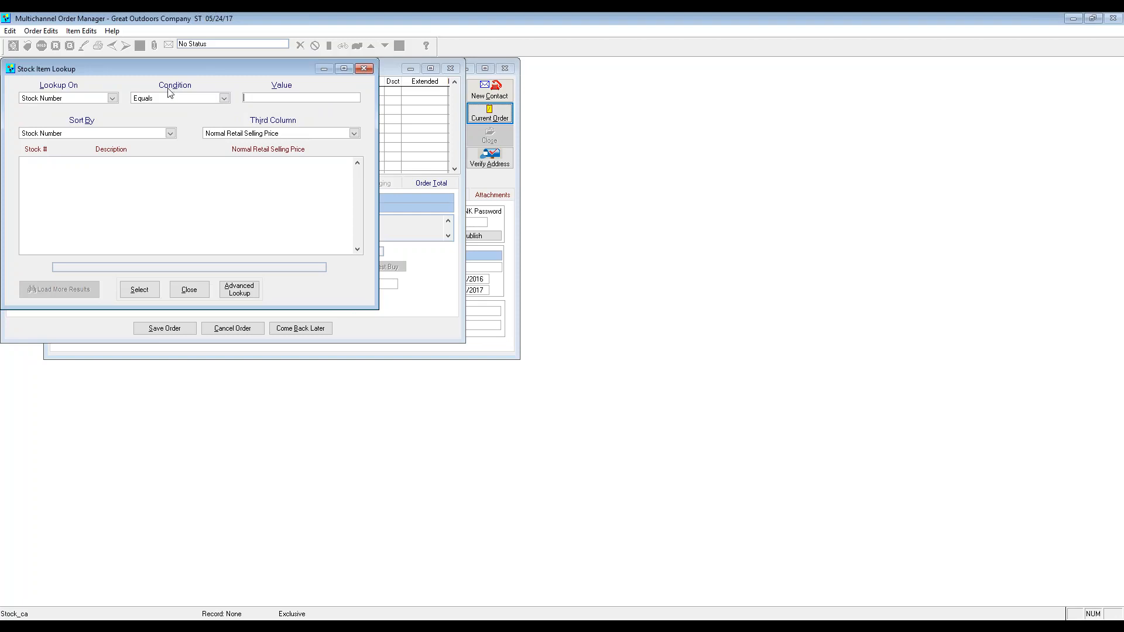
click(113, 99)
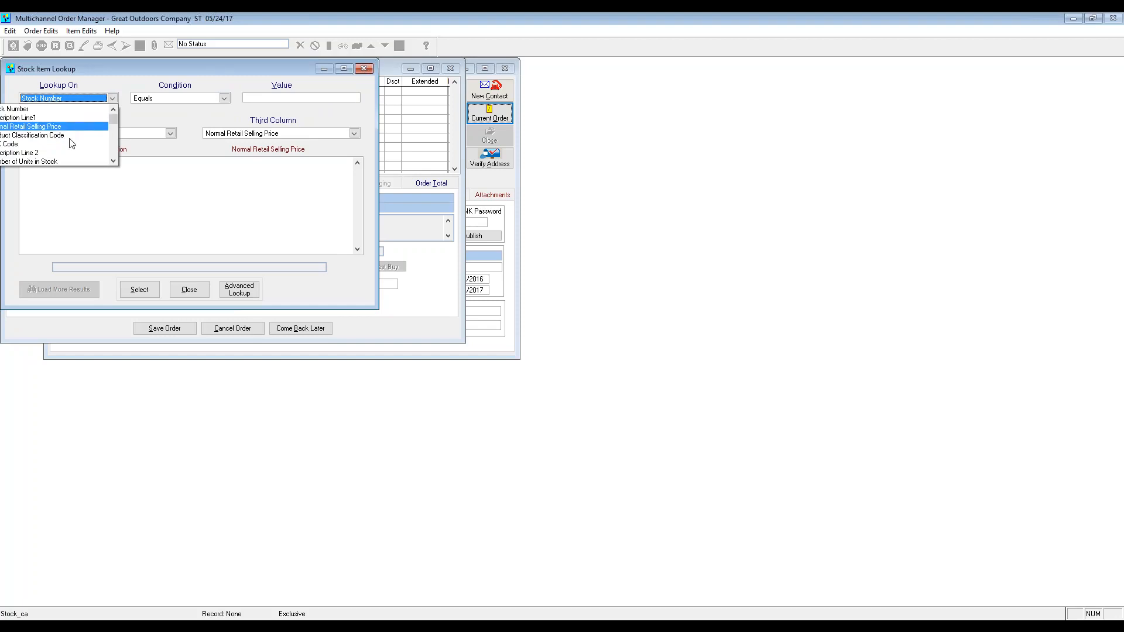
click(204, 69)
click(249, 101)
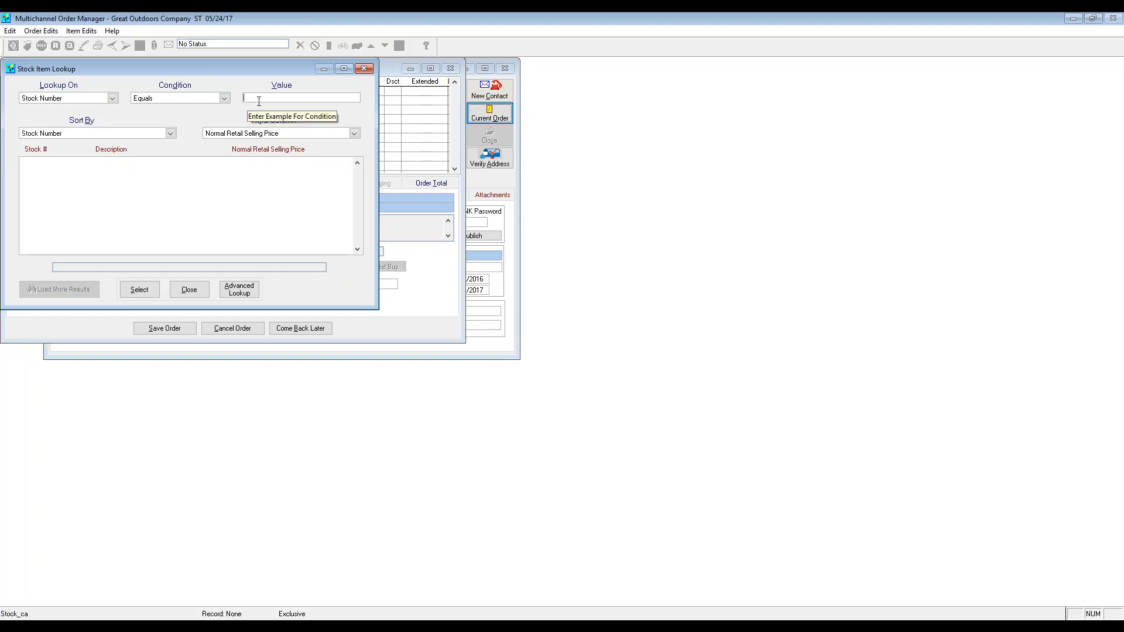
text(GA)
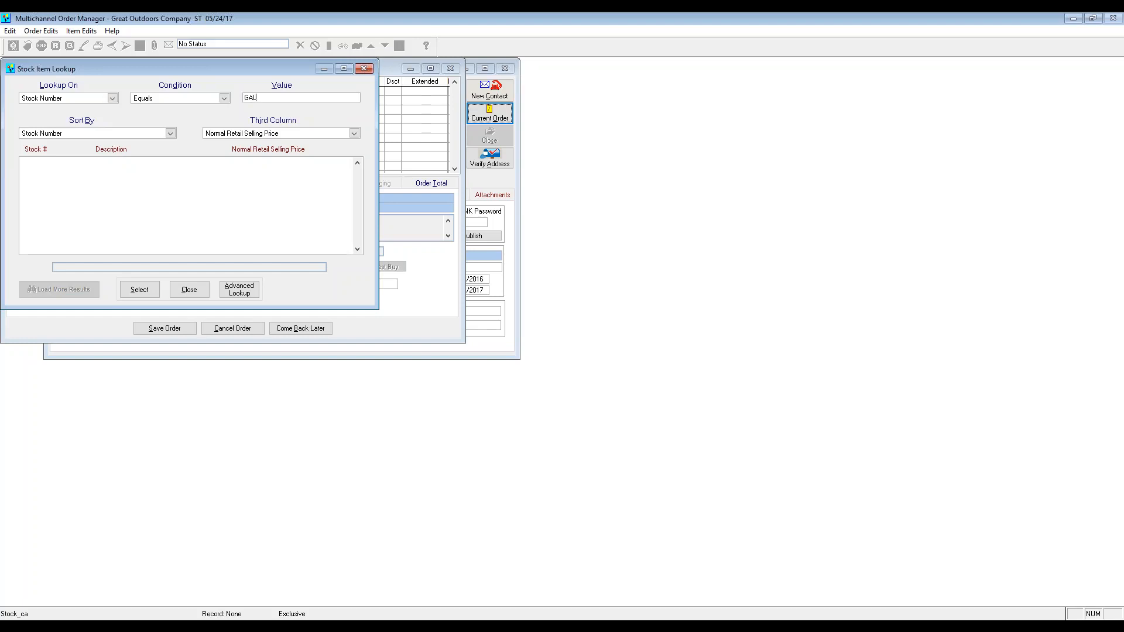
text(L)
key(Return)
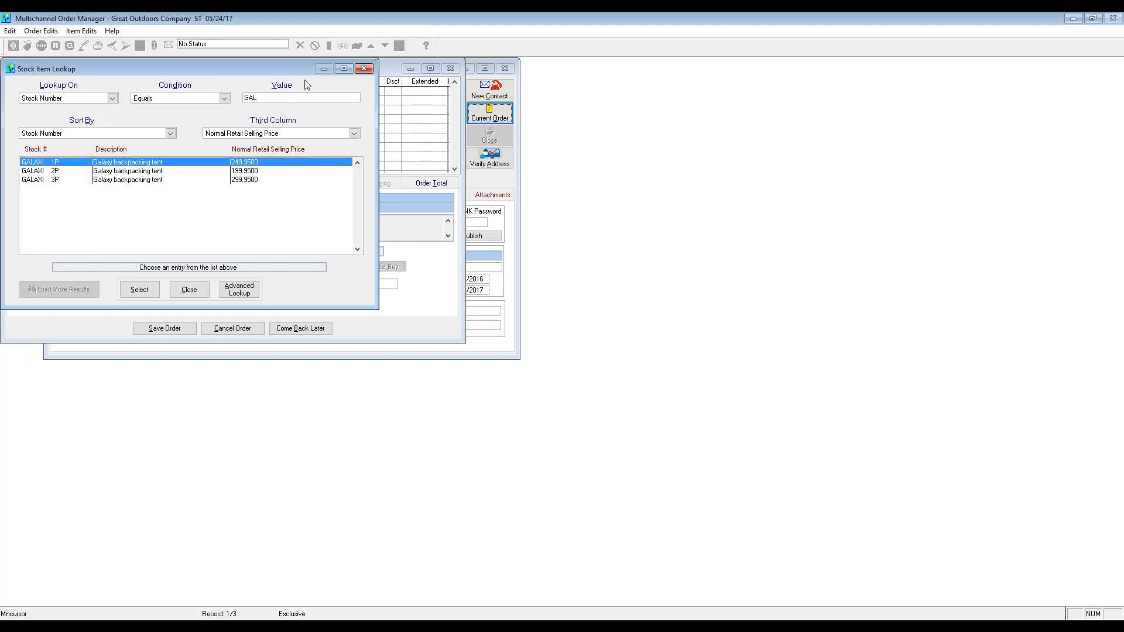
click(123, 174)
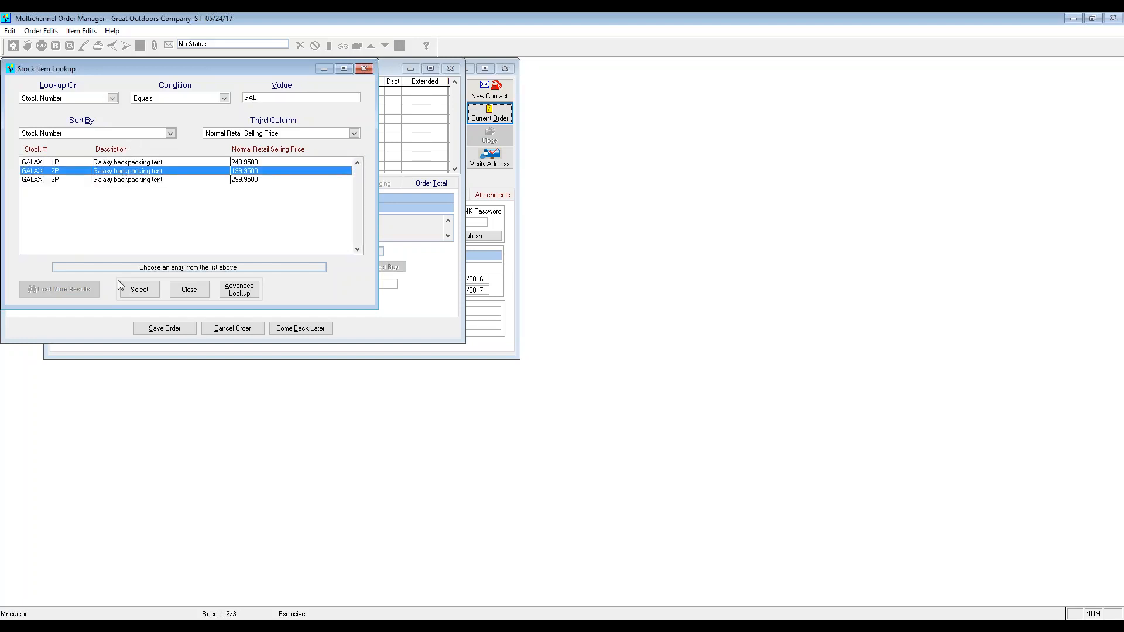
click(136, 292)
click(140, 291)
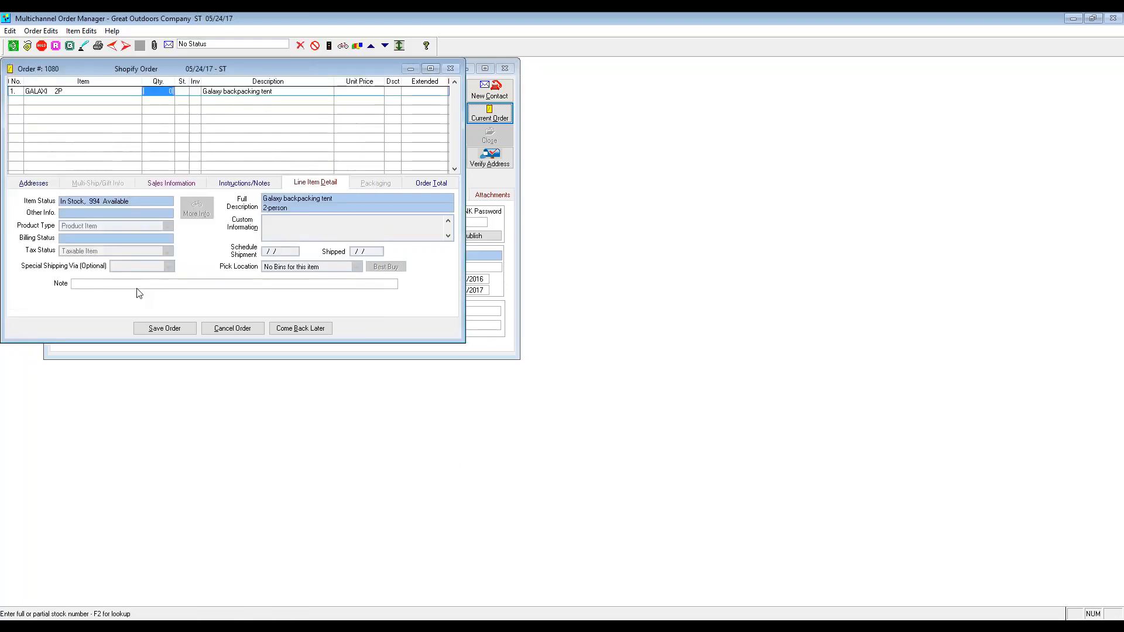
Set the Galaxy 2-person tent quantity to 1 and move the cross-sell suggestions aside
text(1)
key(Tab)
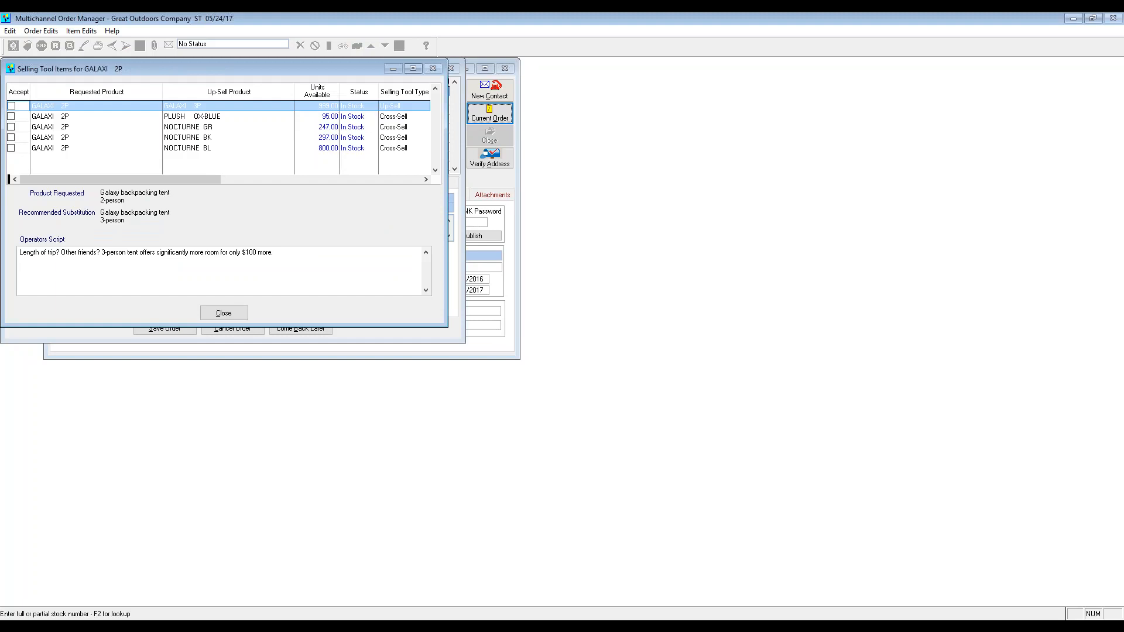
drag(284, 73, 345, 103)
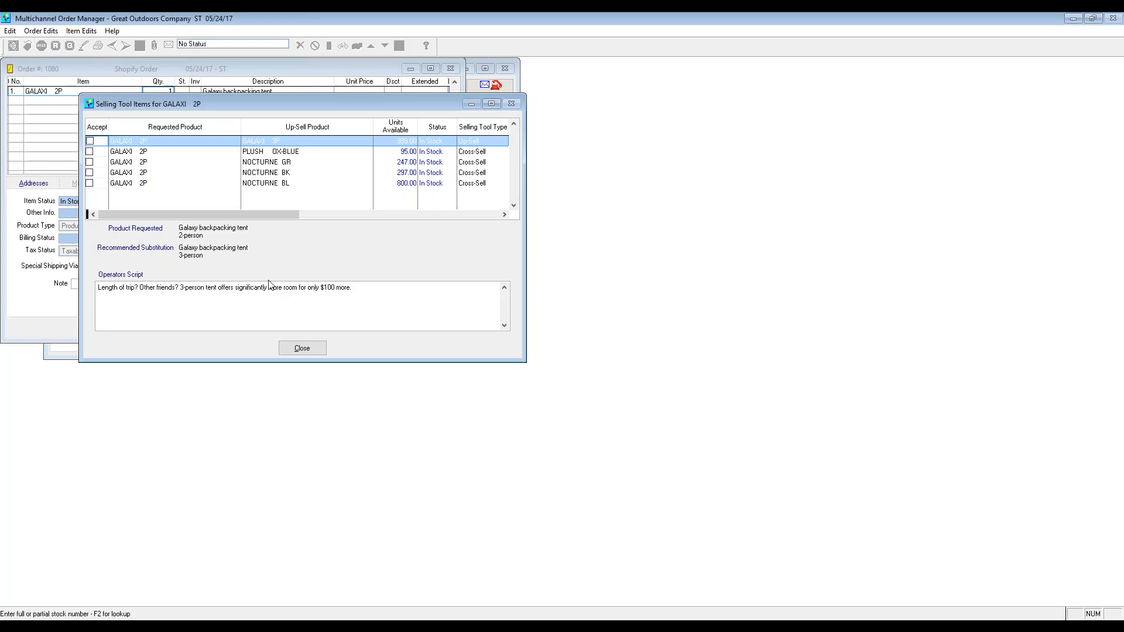
Accept the NOCTURNE GR 15-deg down mummy sleeping bag cross-sell at 359.95
click(279, 151)
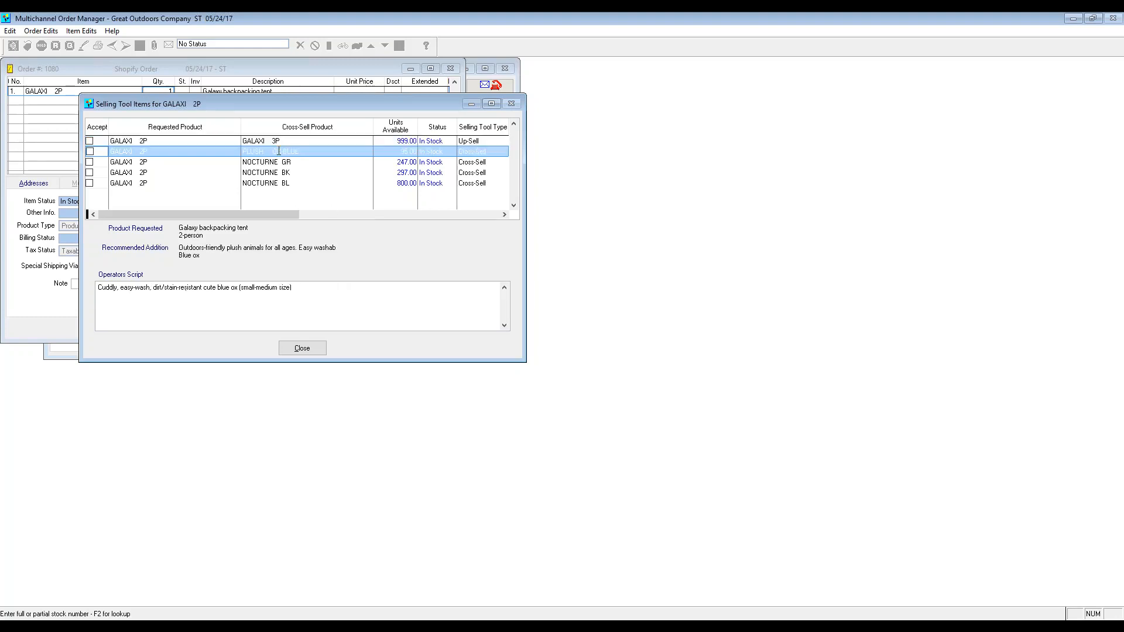
click(279, 162)
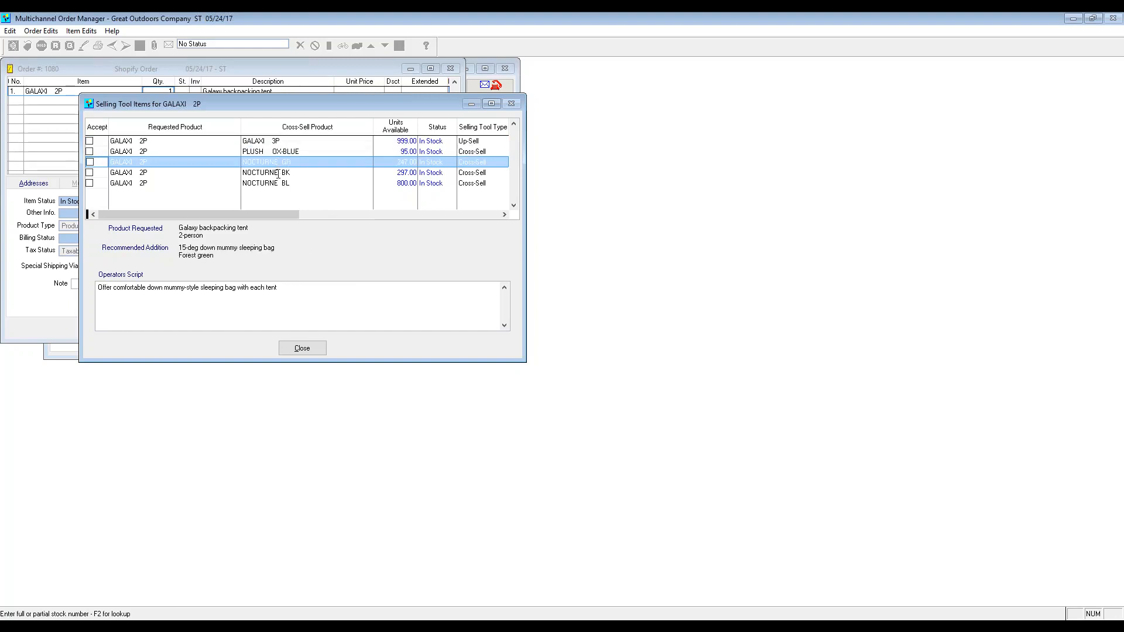
click(89, 162)
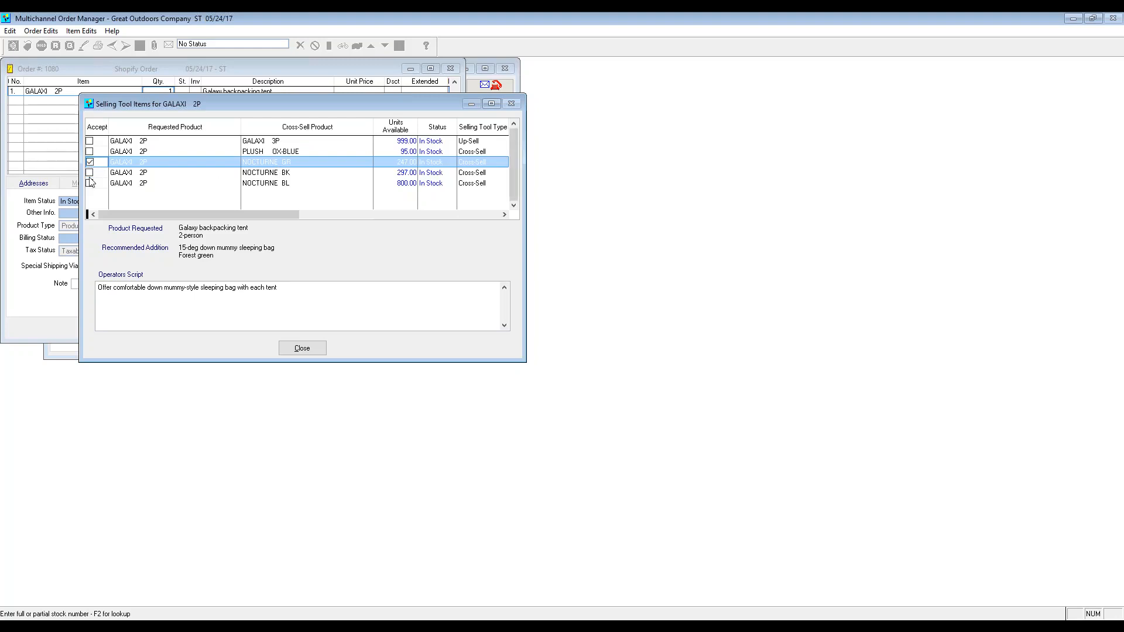
click(296, 351)
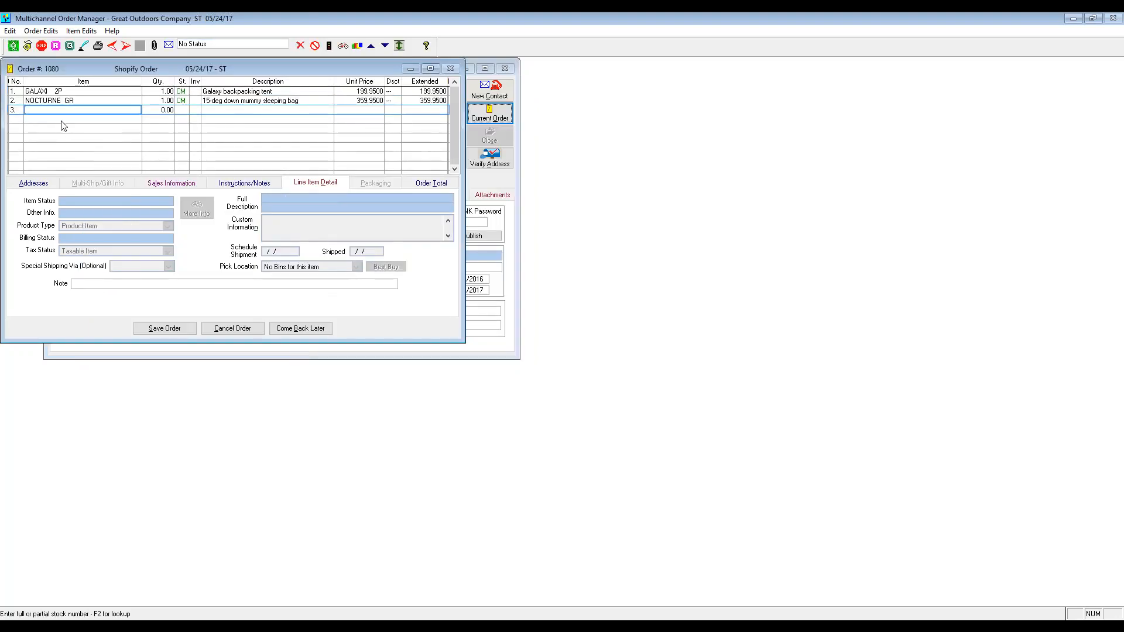
Set source key FIRST and apply the PAPER promotion with PART1 as the free item
click(428, 185)
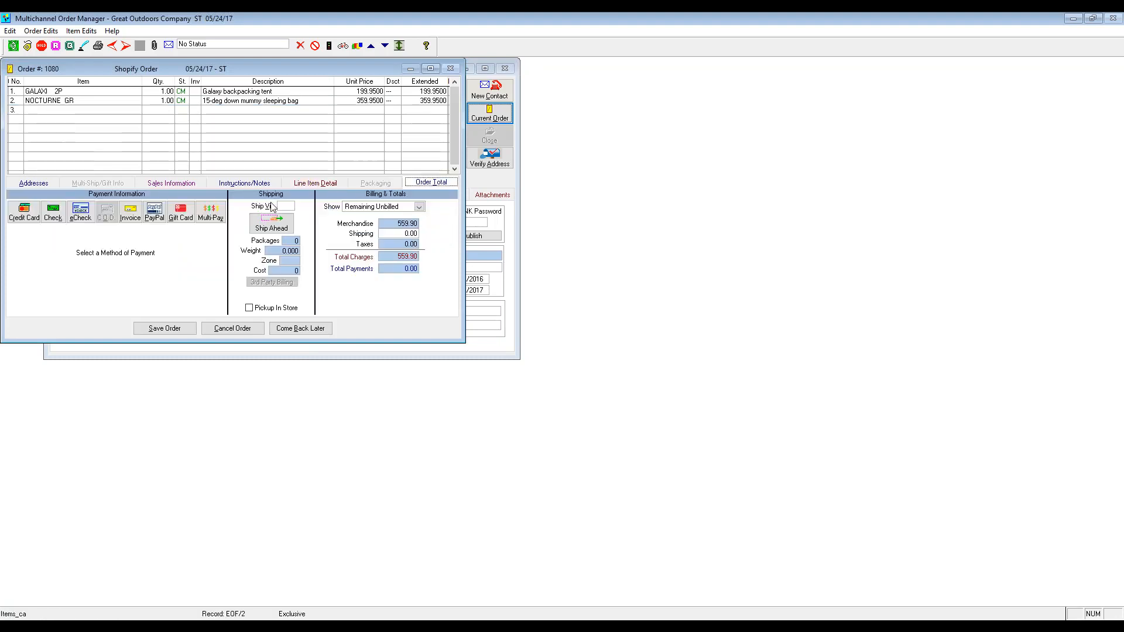
click(188, 185)
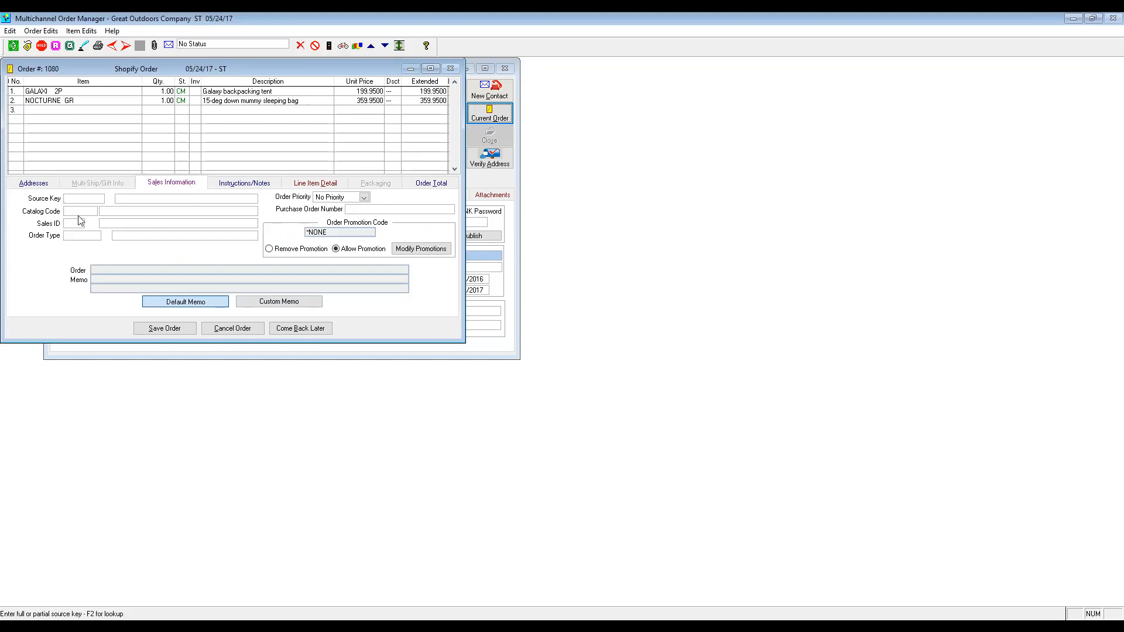
text(FIRST)
key(Tab)
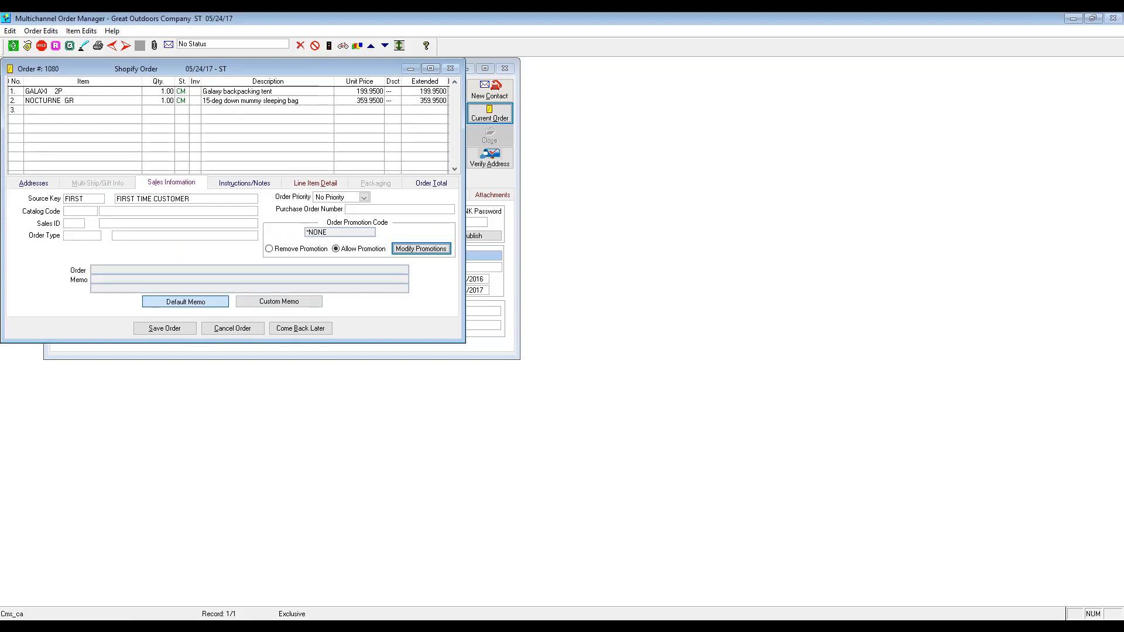
click(430, 183)
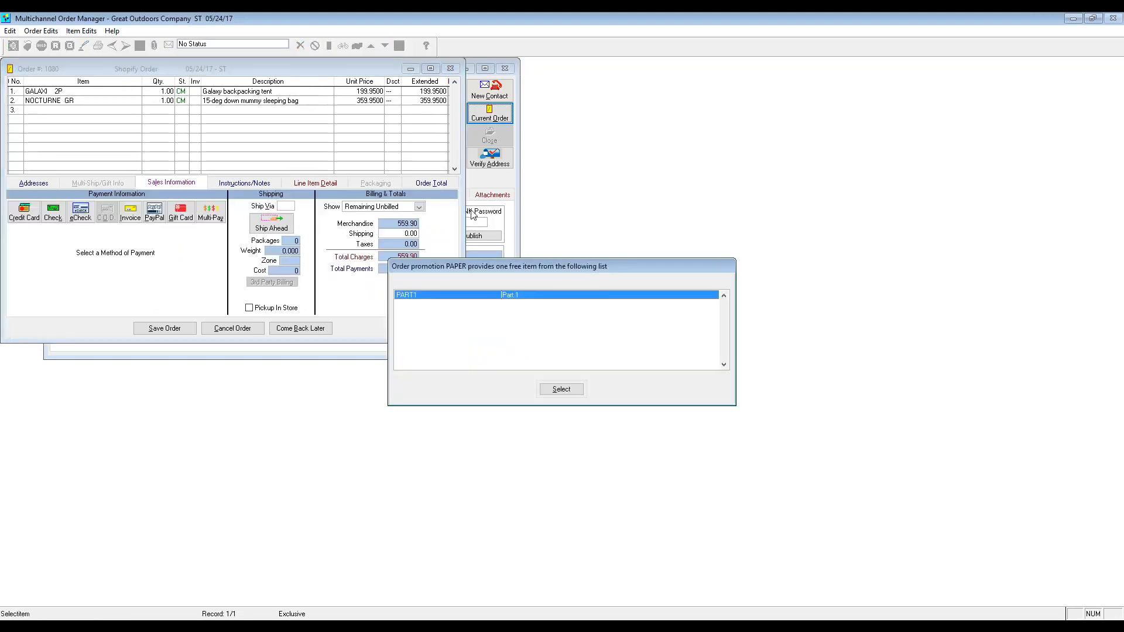
click(561, 390)
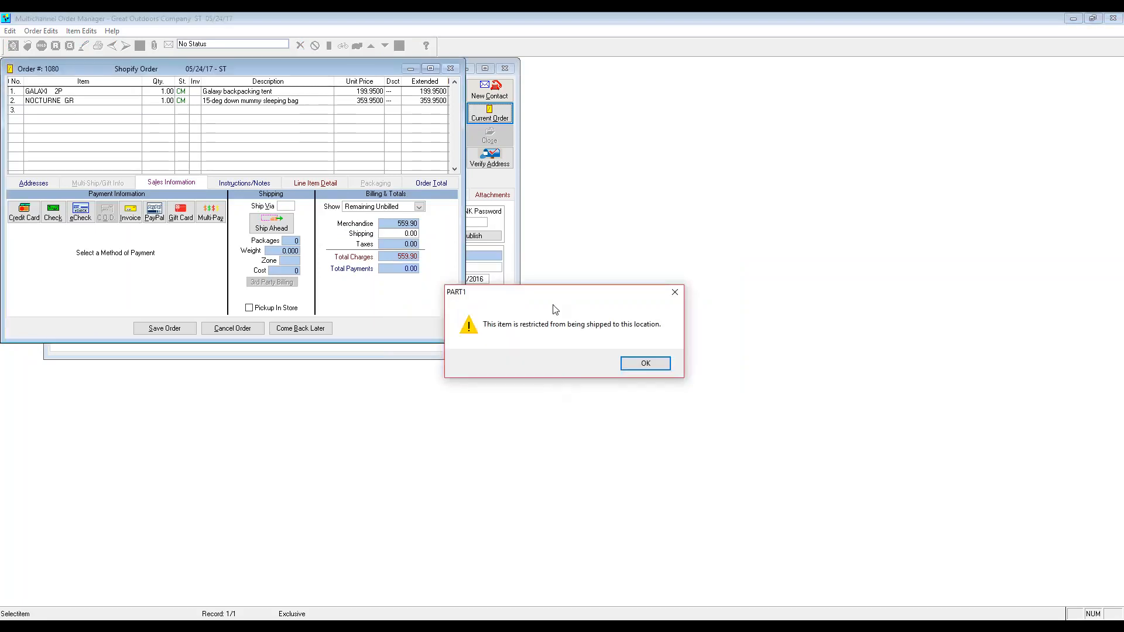
click(628, 365)
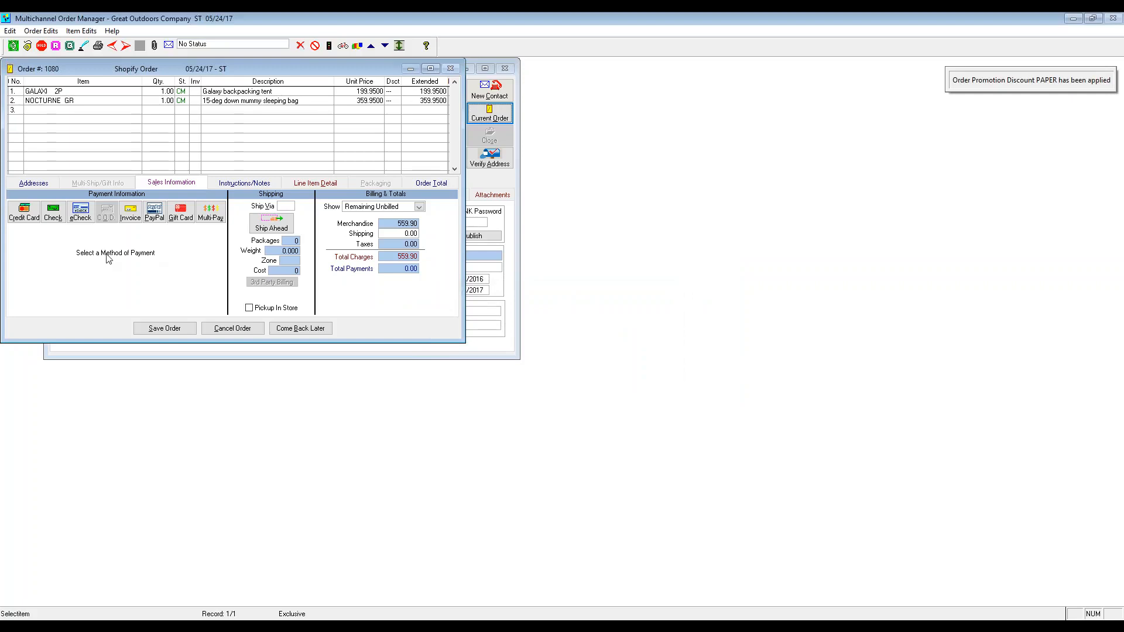
Enter UPS as the Ship Via carrier on the order totals
click(431, 183)
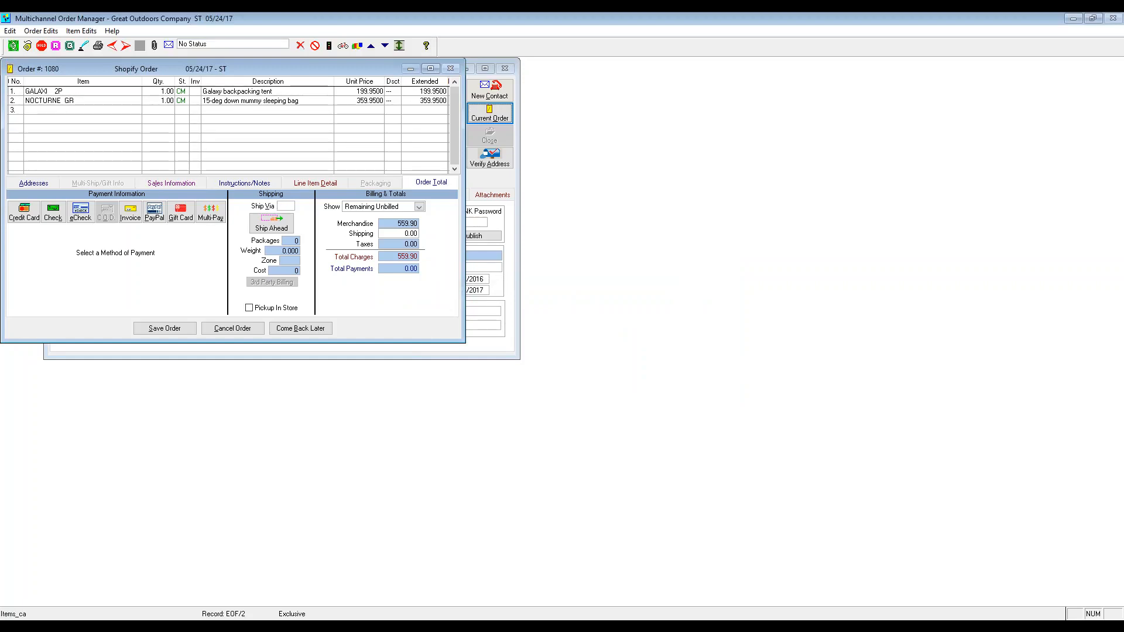
text(UPS)
key(Tab)
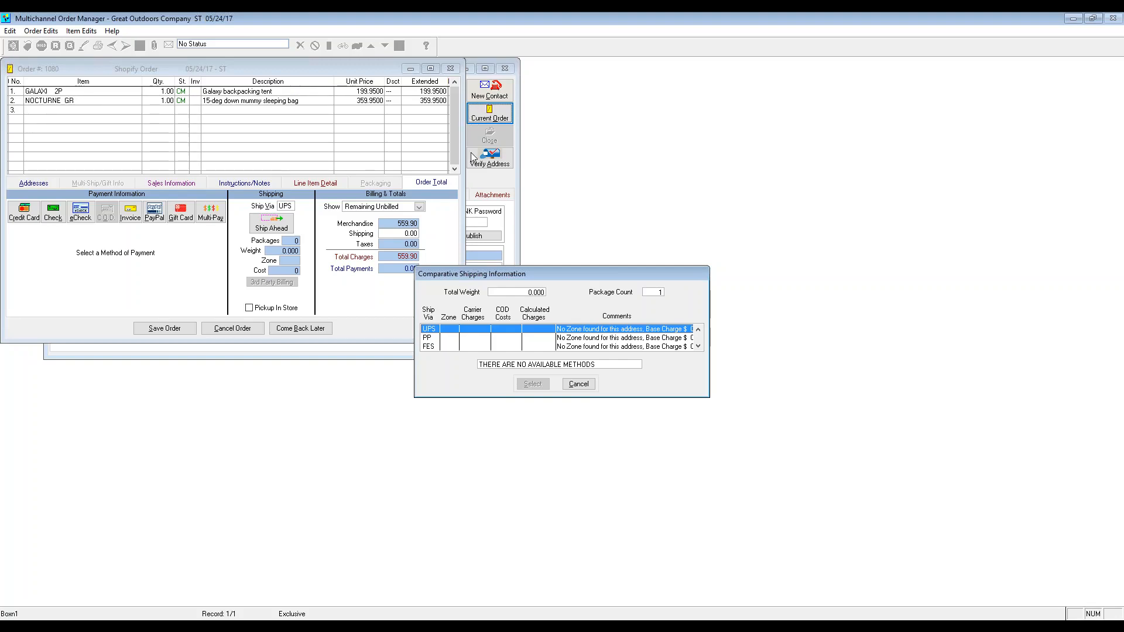
Dismiss the carrier comparison and clear the UPS ship-via value
click(575, 385)
click(292, 207)
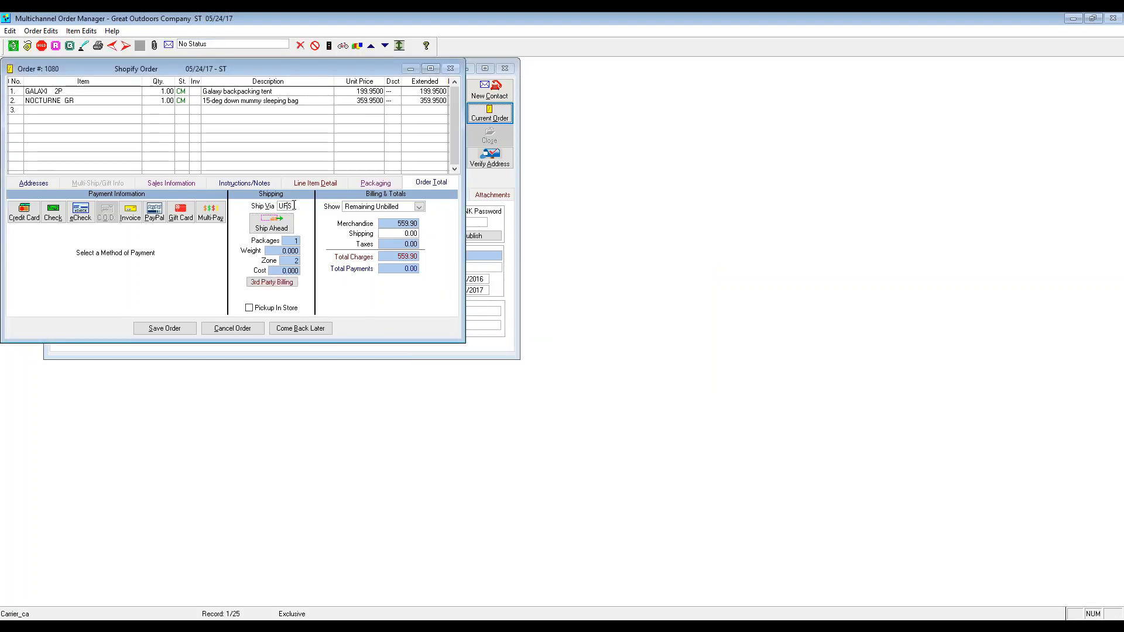
drag(295, 206, 253, 206)
key(BackSpace)
text(U)
key(Tab)
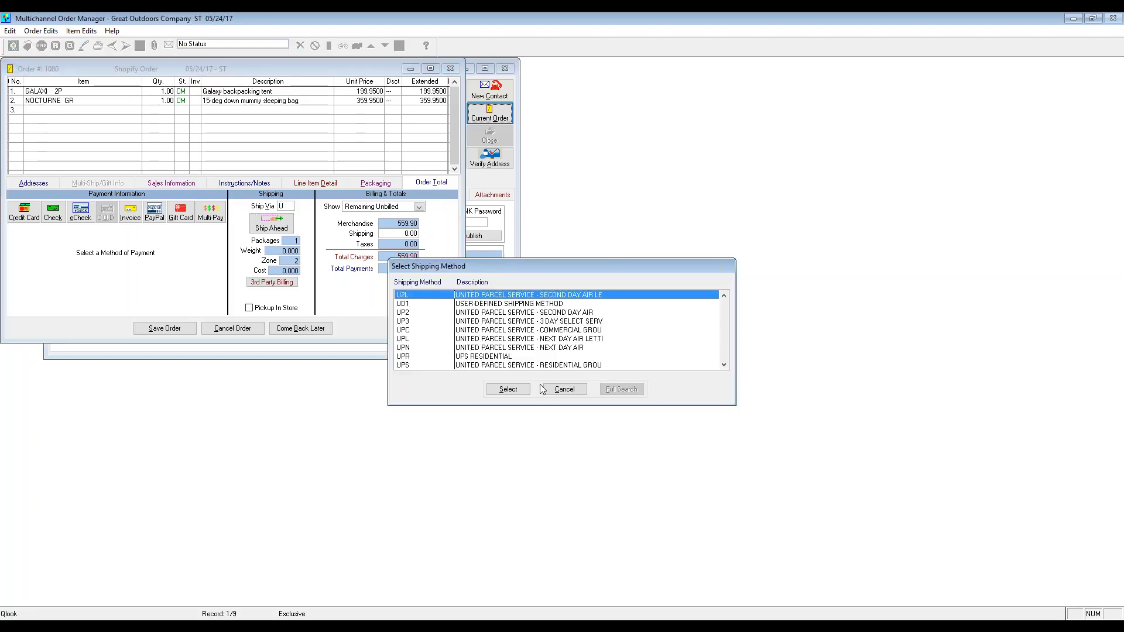
click(563, 389)
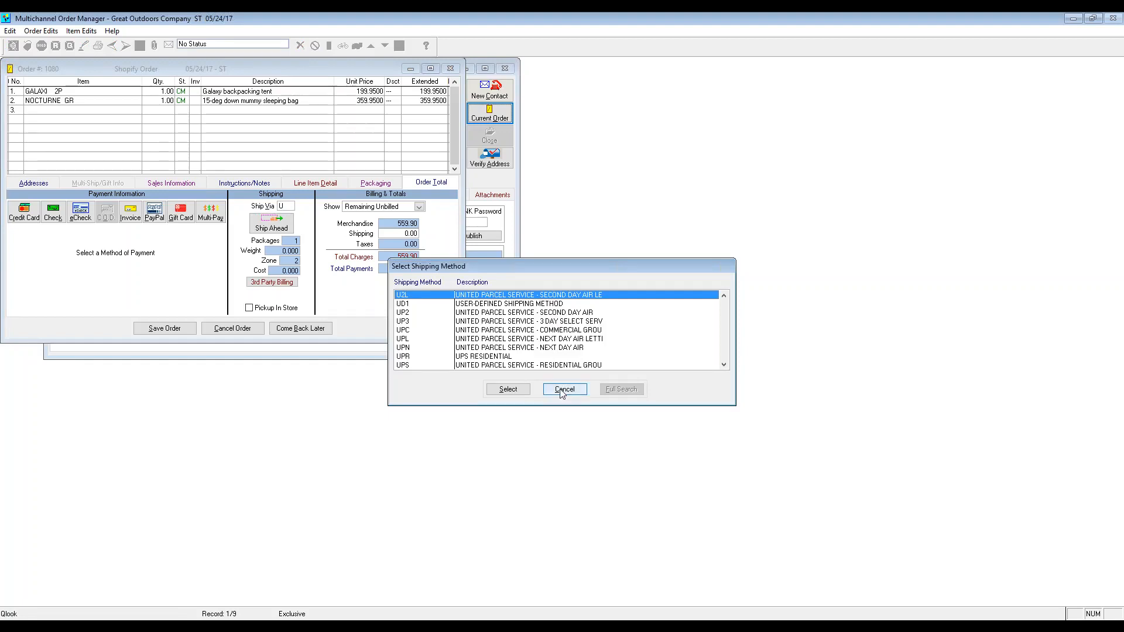
Choose UP2, UPS Second Day Air, as the shipping method and acknowledge the residential warning
click(288, 205)
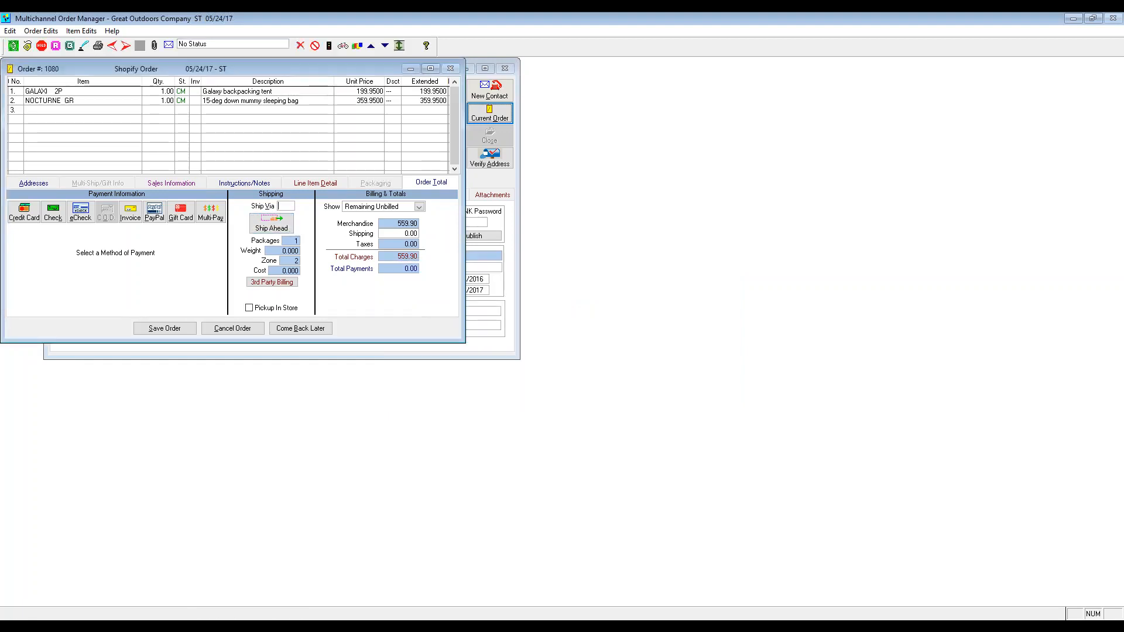
key(Tab)
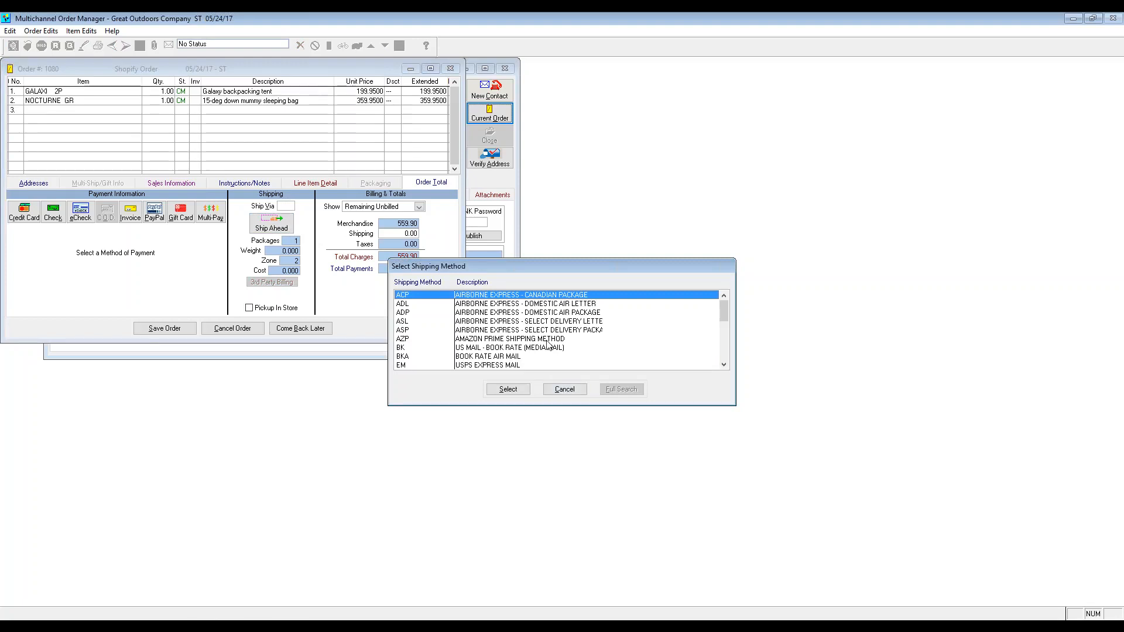
scroll(504, 332, down, 4)
click(504, 330)
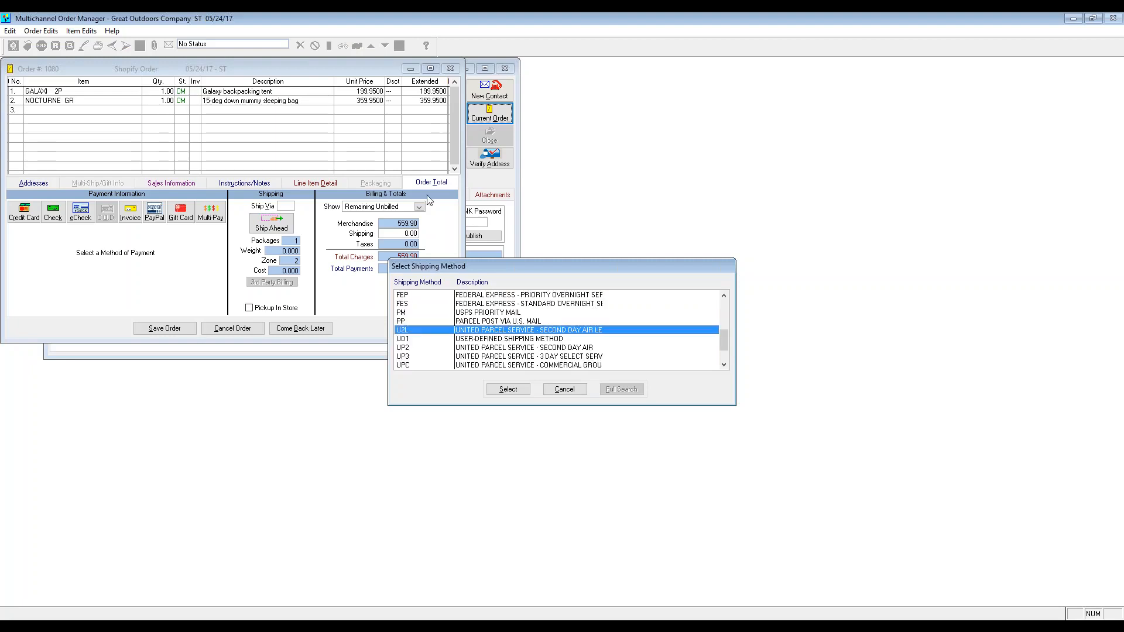
click(503, 347)
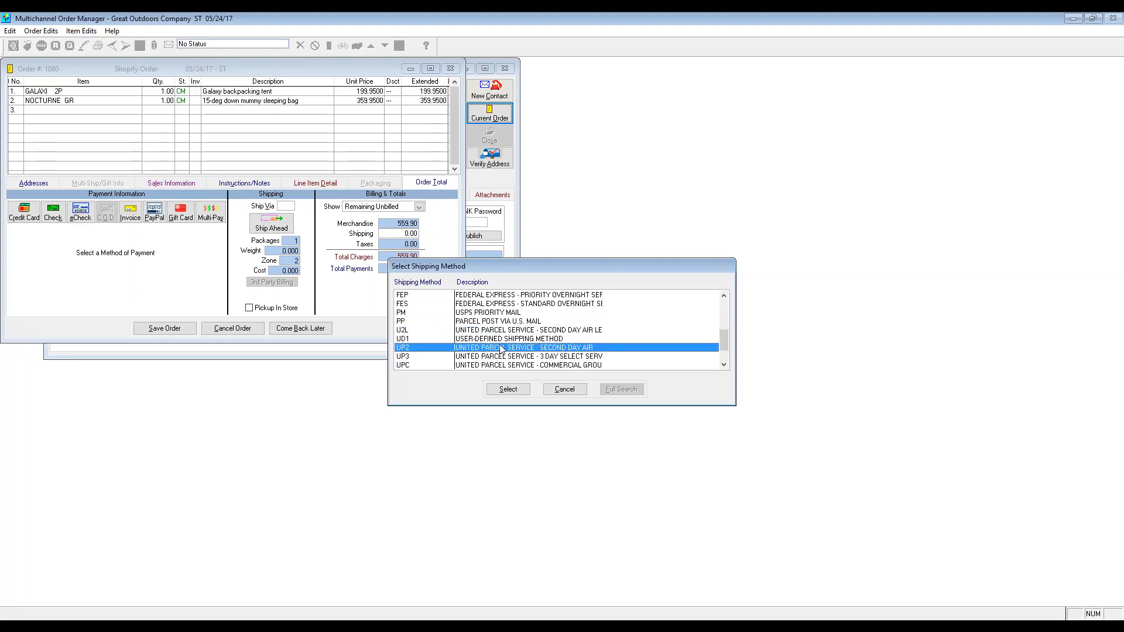
click(508, 389)
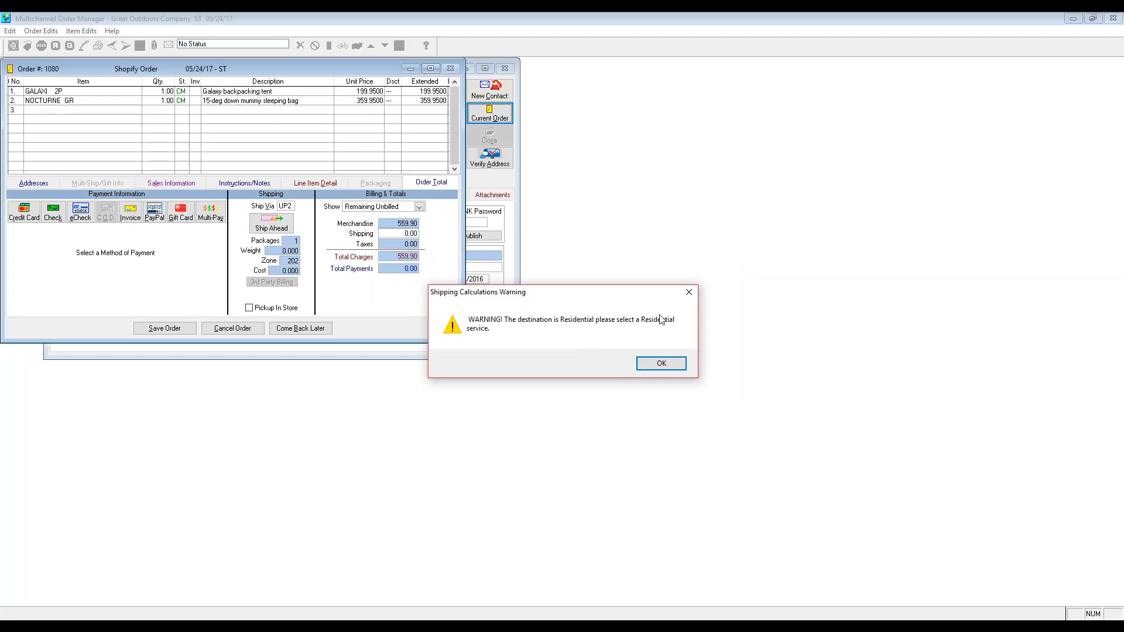
click(662, 364)
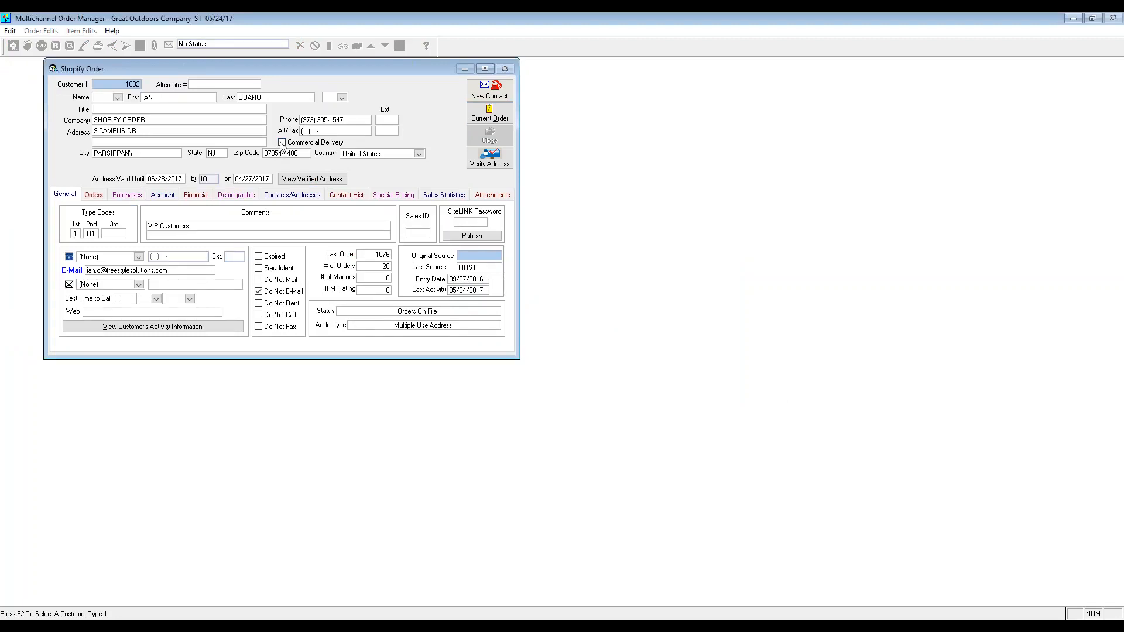
Reopen order 1080, pay by invoice without applying the deferred balance, and save it
click(490, 113)
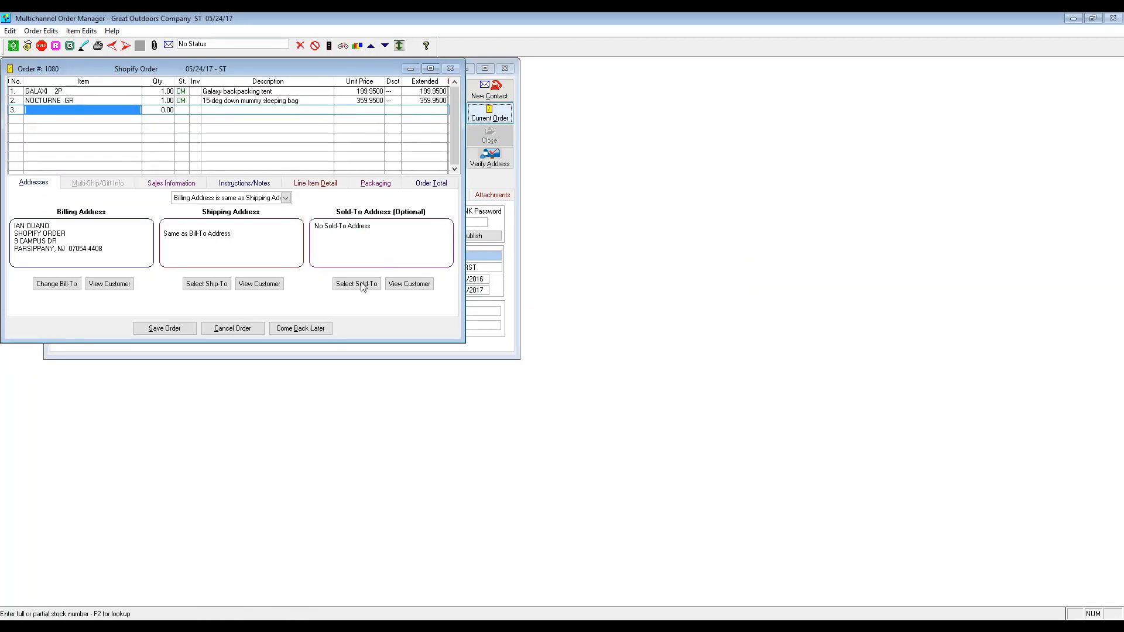
click(422, 185)
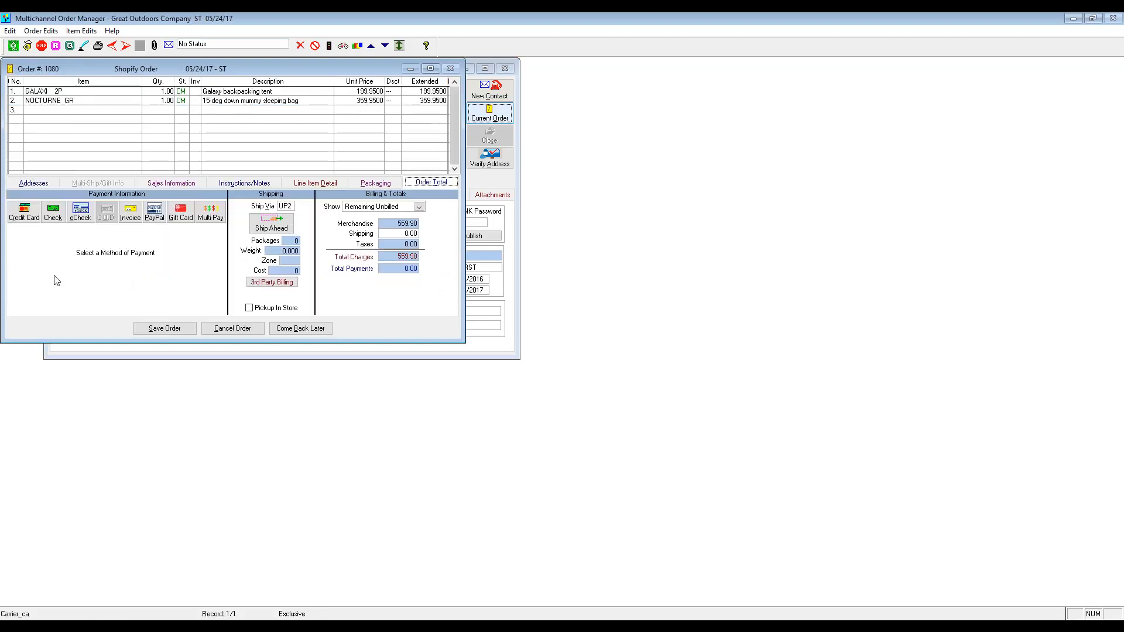
click(130, 212)
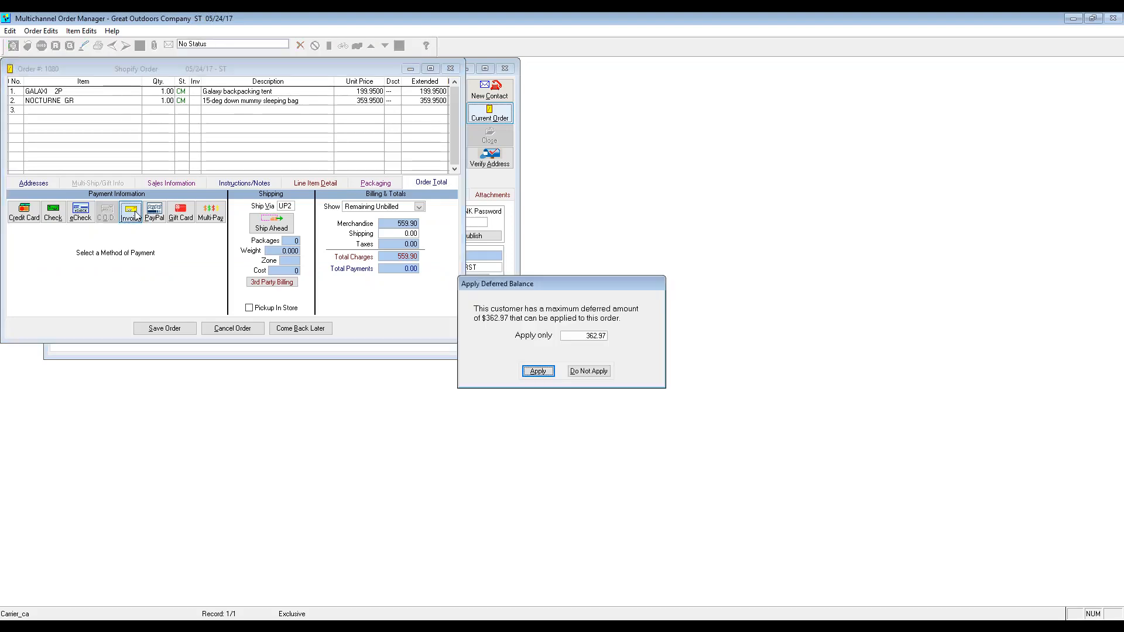
click(587, 370)
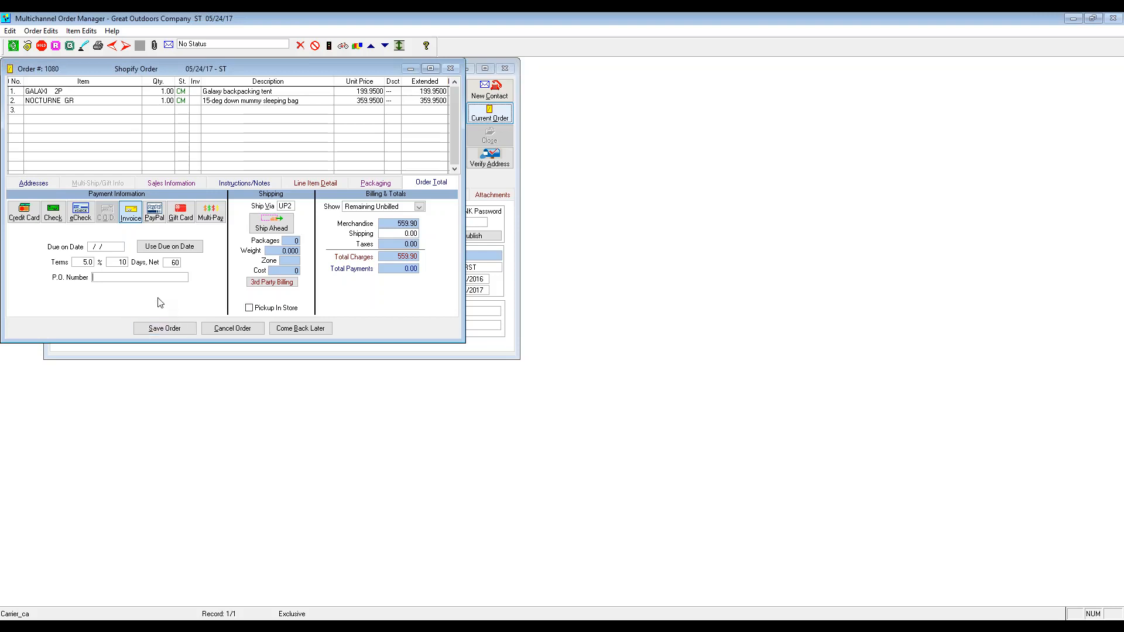
click(166, 328)
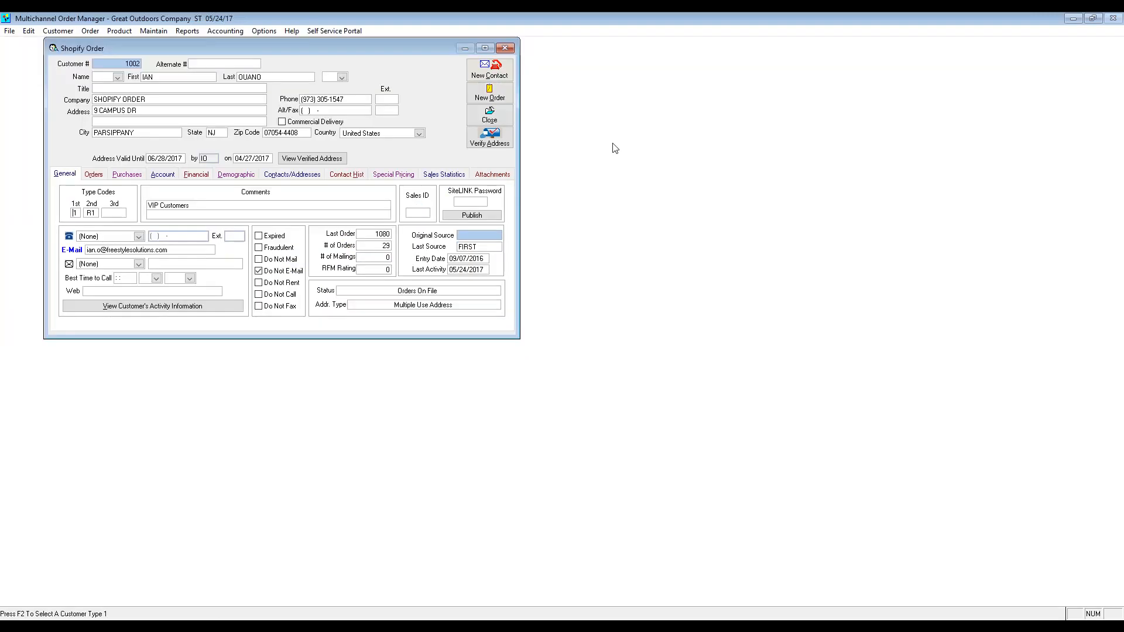
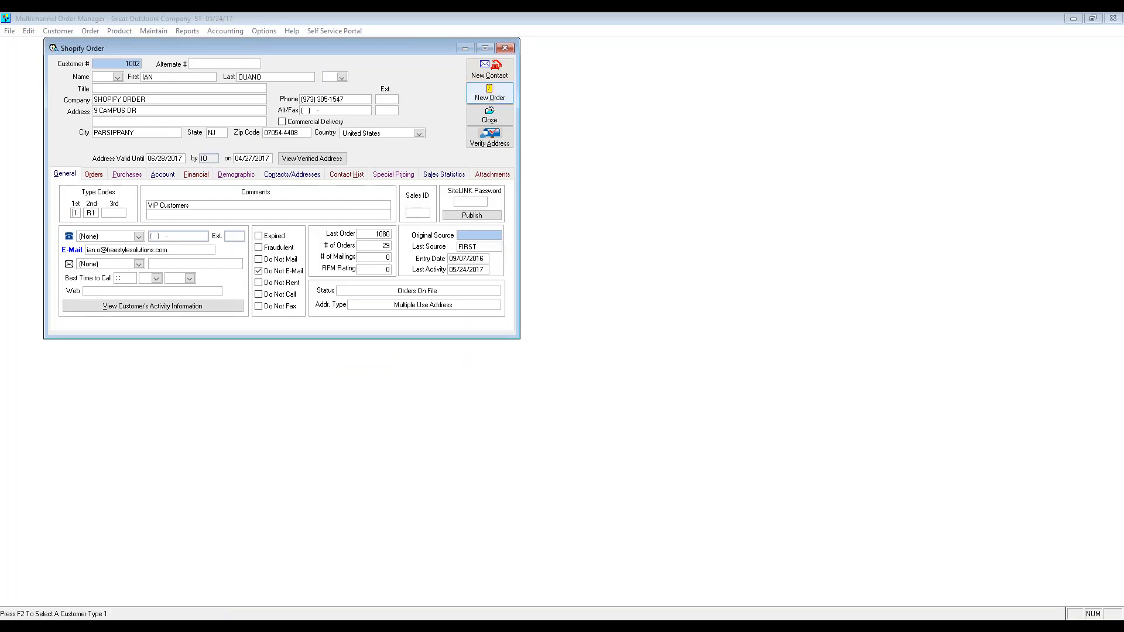
List the customer's orders on the Orders tab, with order 1080 (05/24/17, 559.90) at the top
click(93, 175)
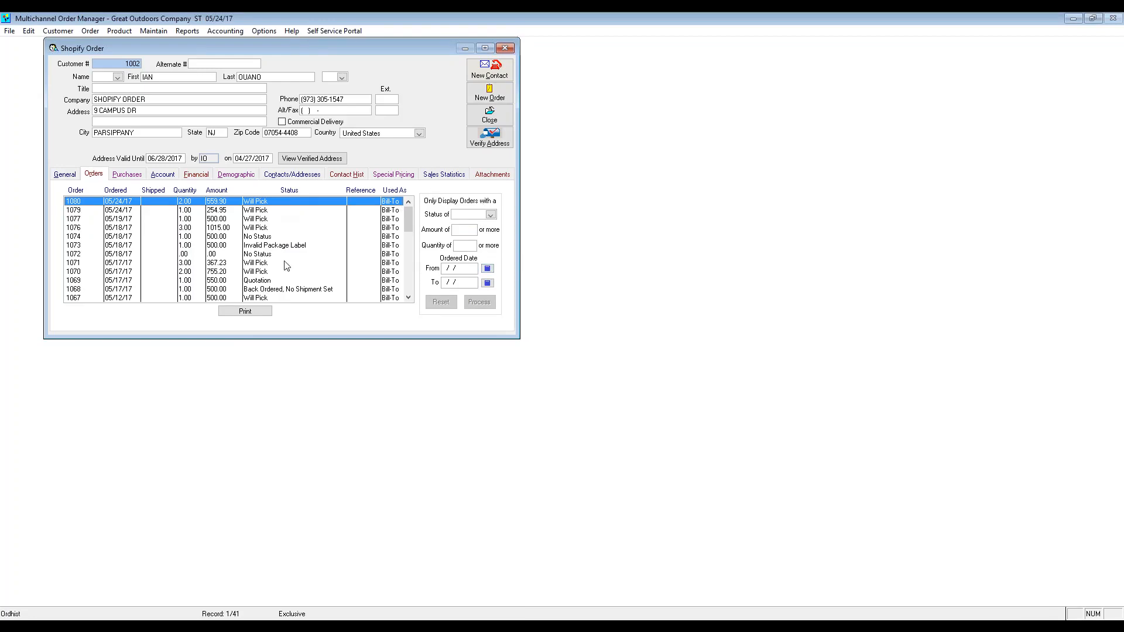
click(125, 174)
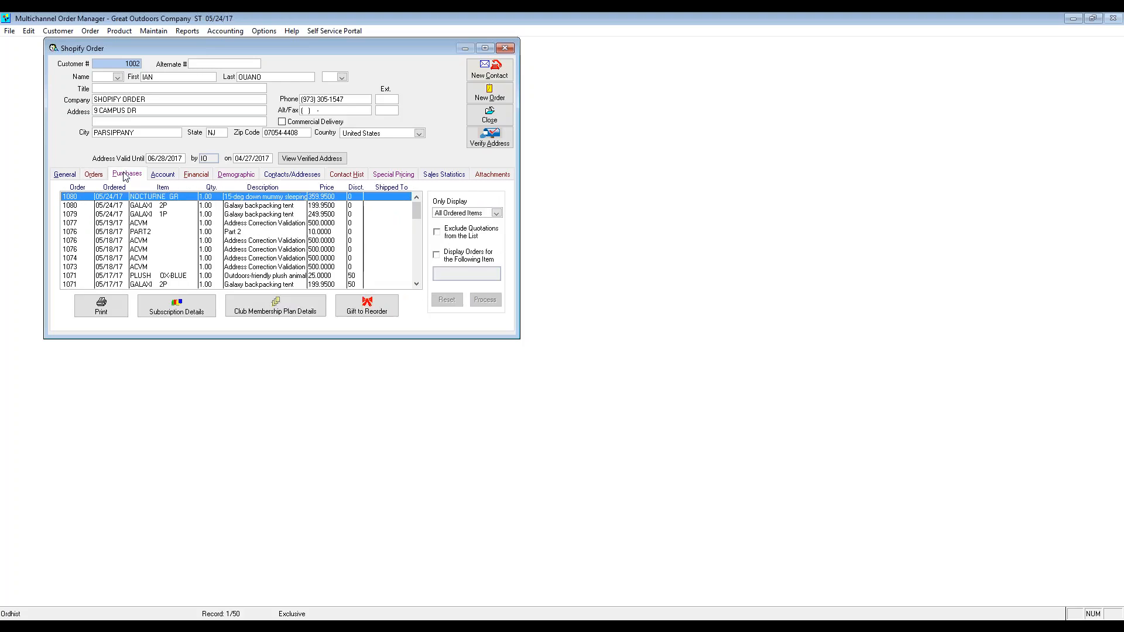
click(446, 256)
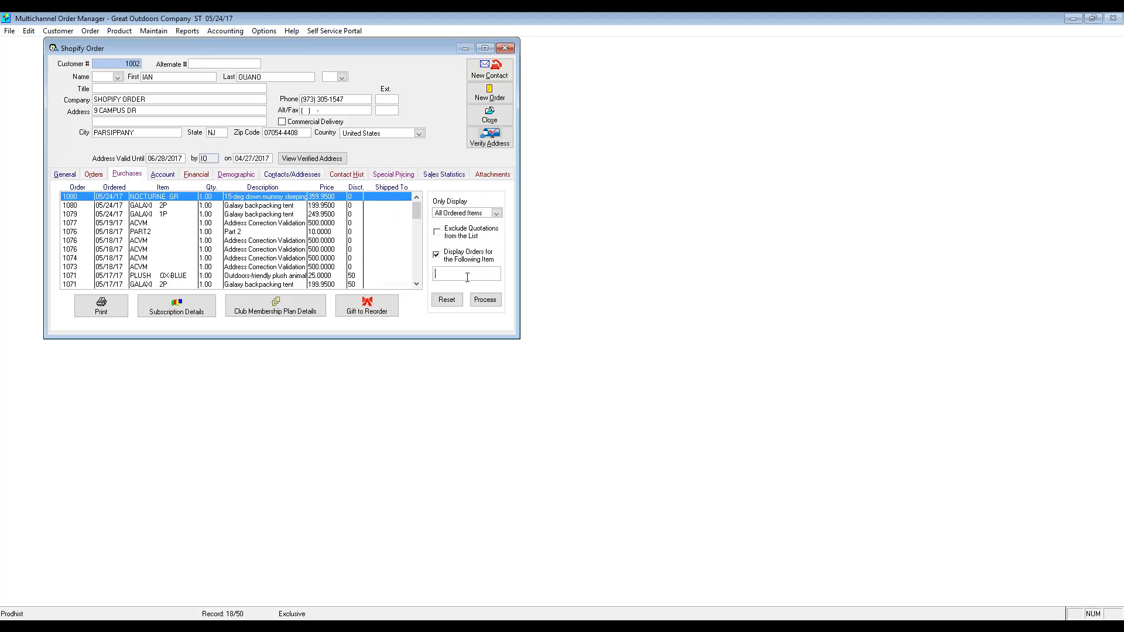
click(437, 256)
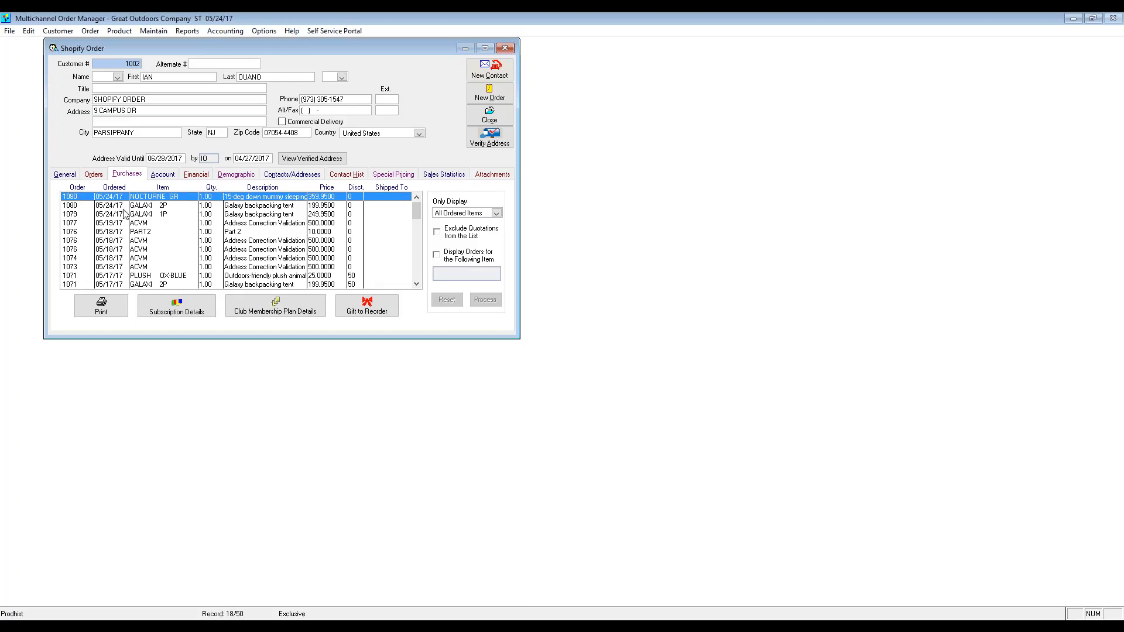
click(94, 174)
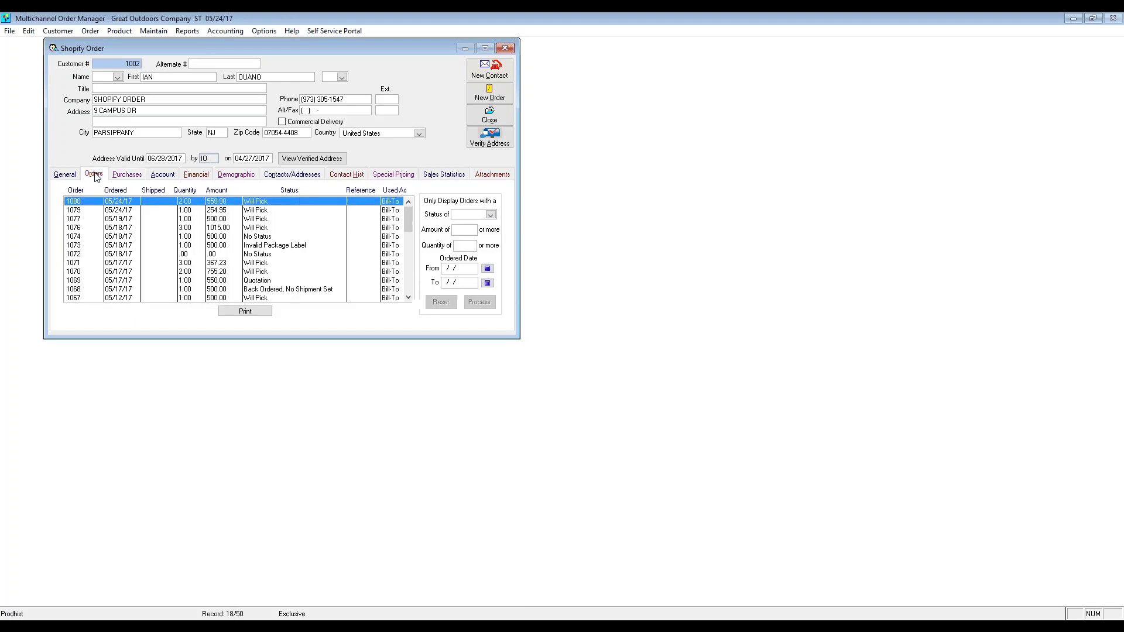
double_click(133, 205)
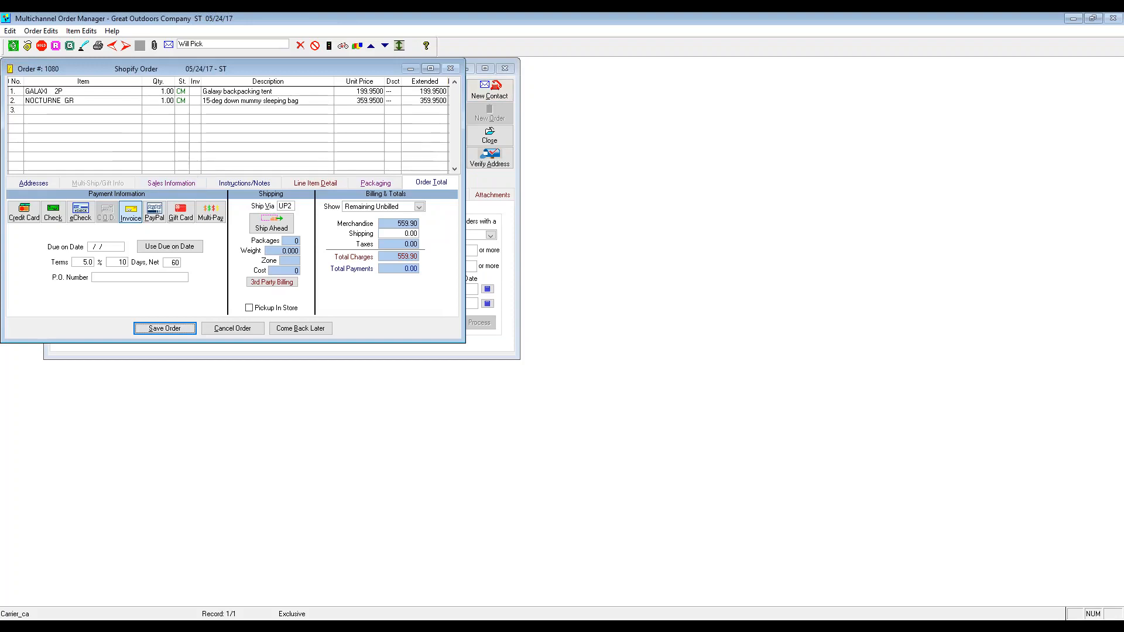
Review packaging box 1075 of order 1080, discard any box changes, and save the order
click(376, 183)
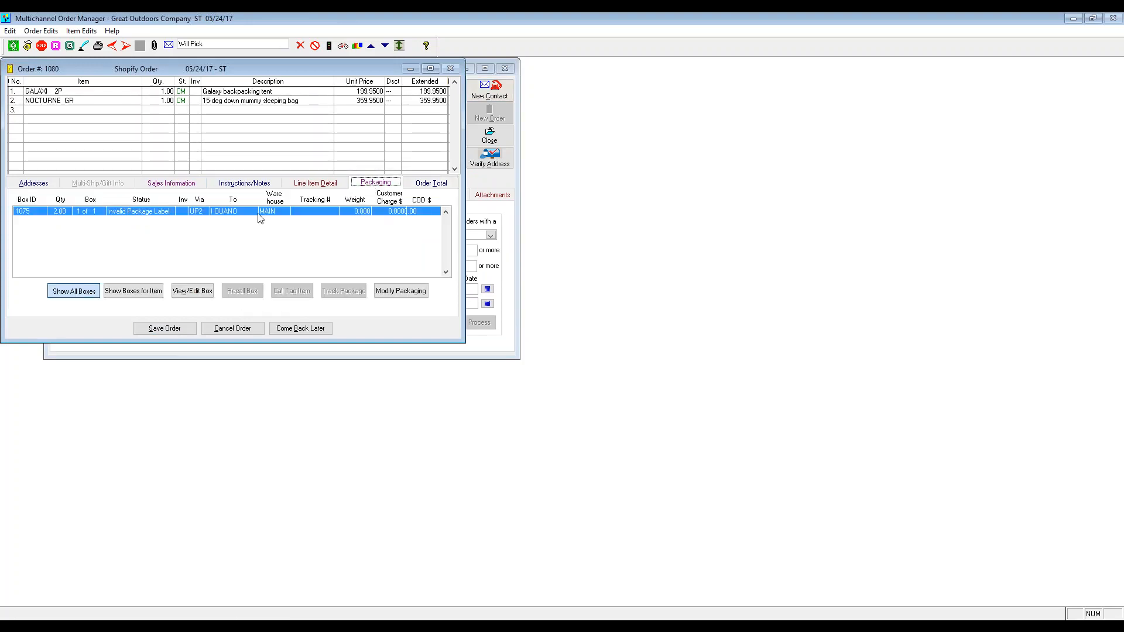
click(191, 291)
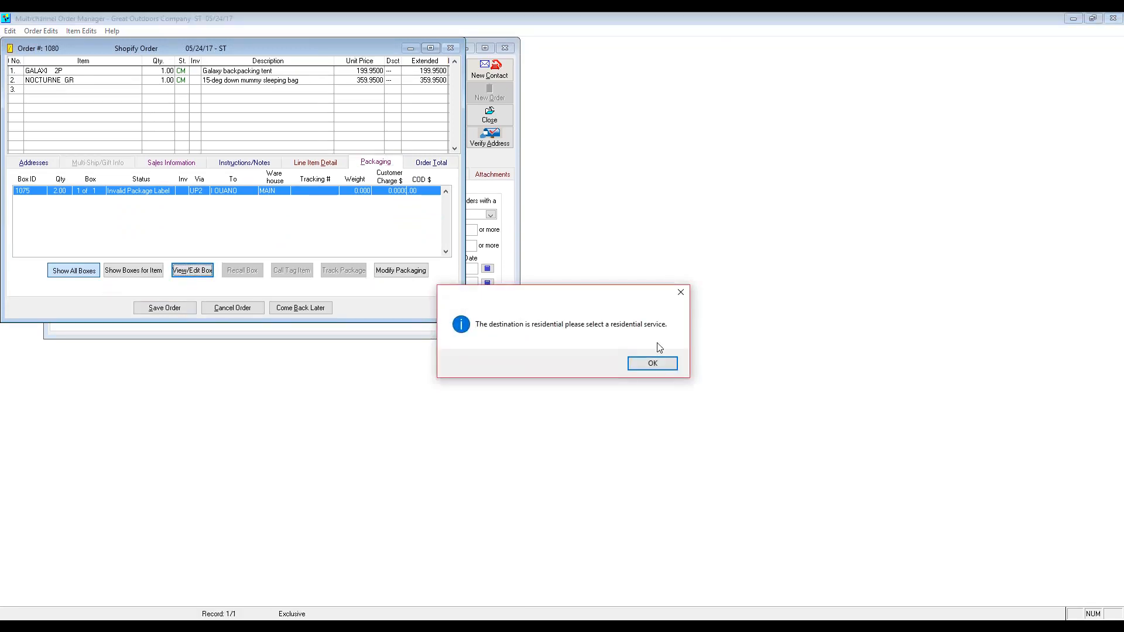
click(652, 365)
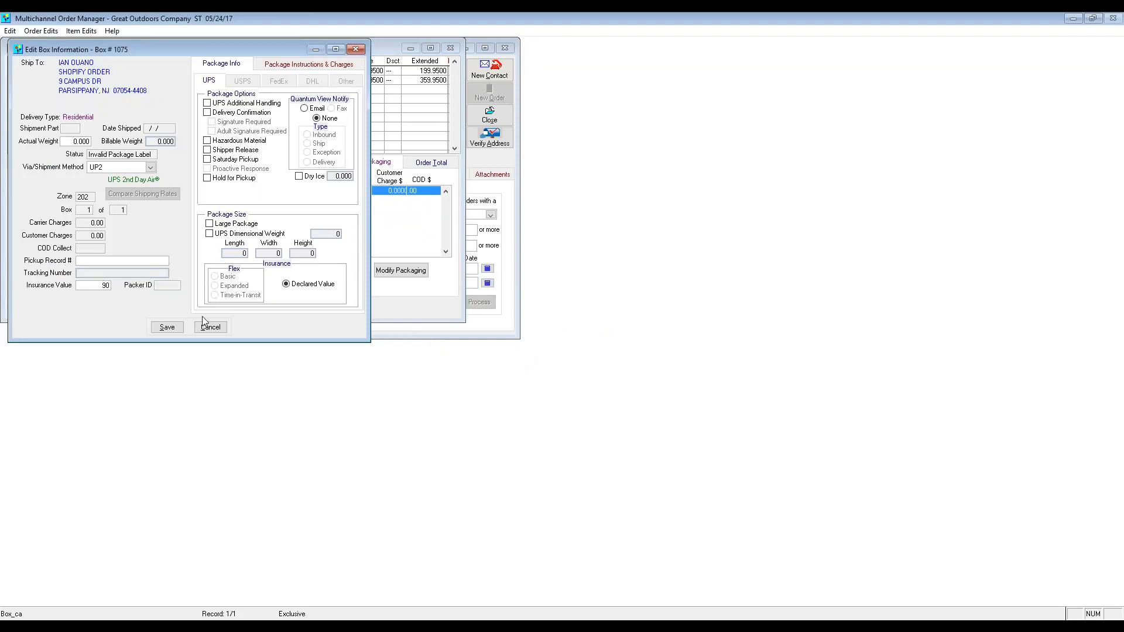
click(211, 329)
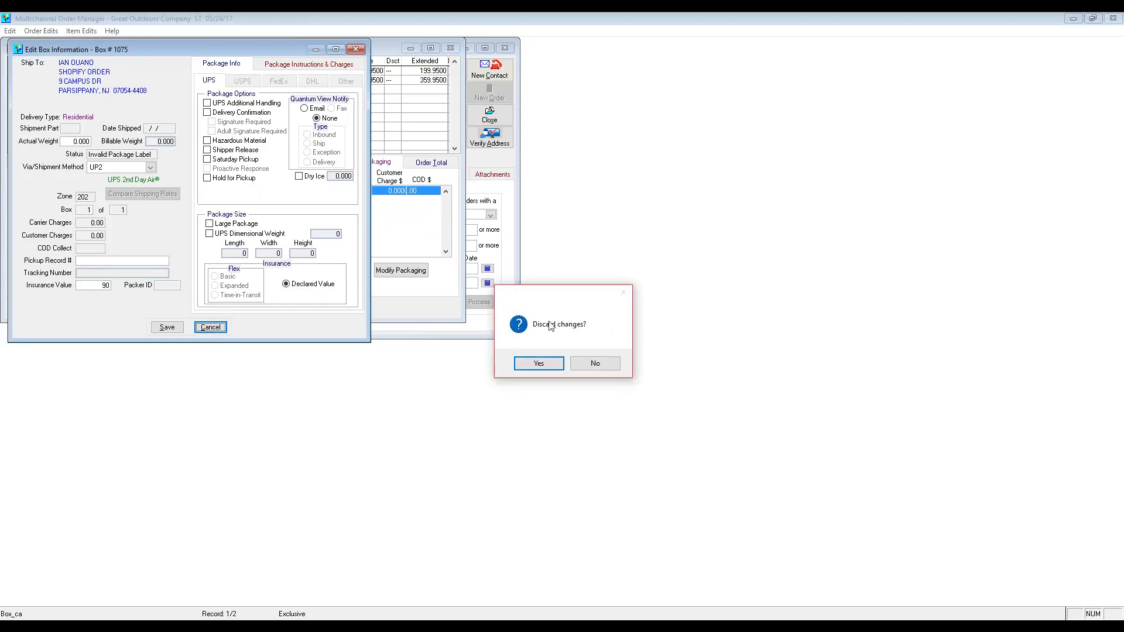
click(538, 364)
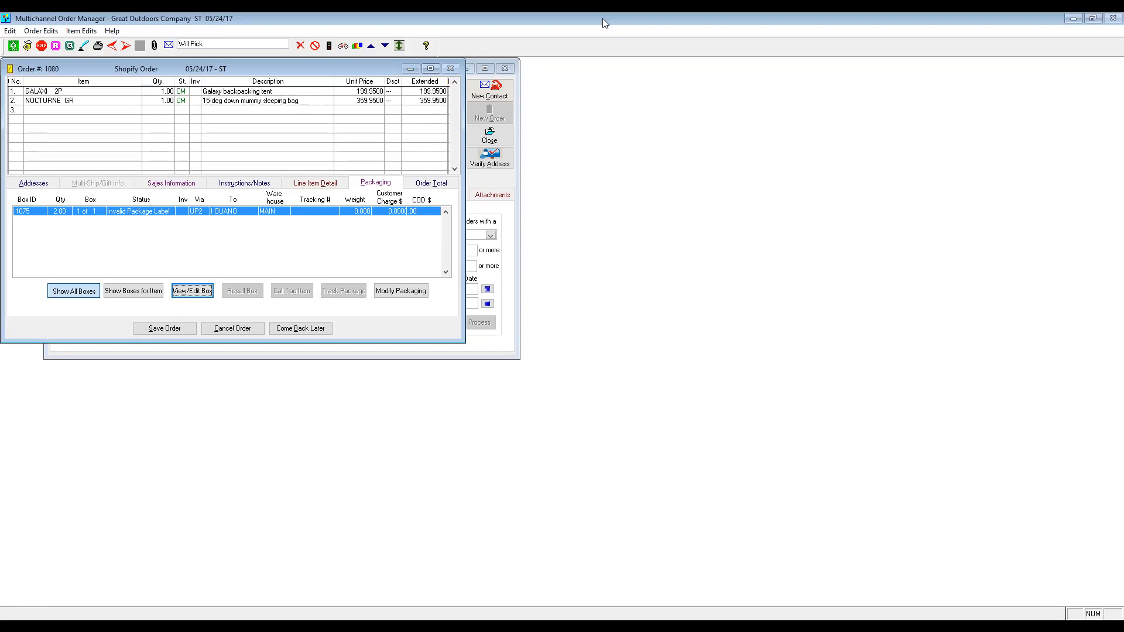
click(166, 328)
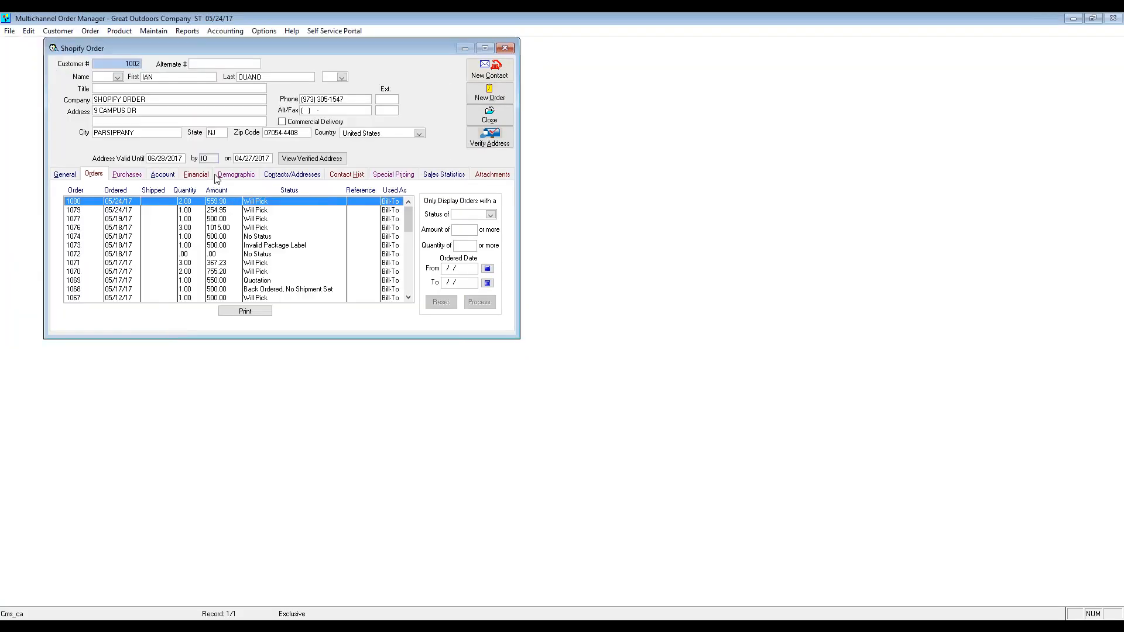
click(164, 175)
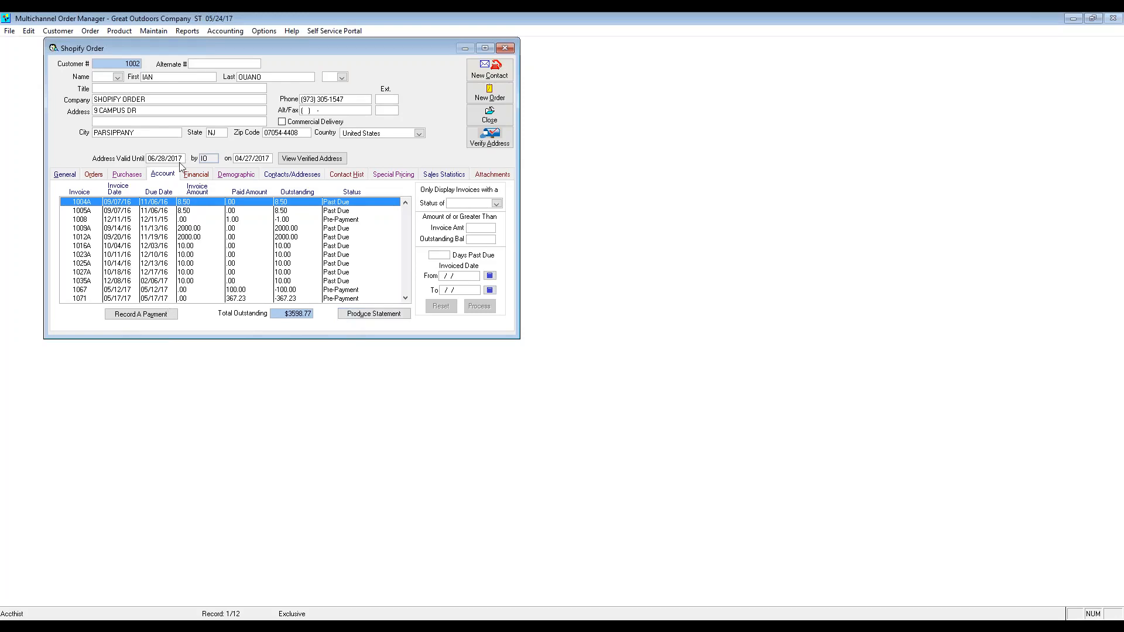
click(196, 174)
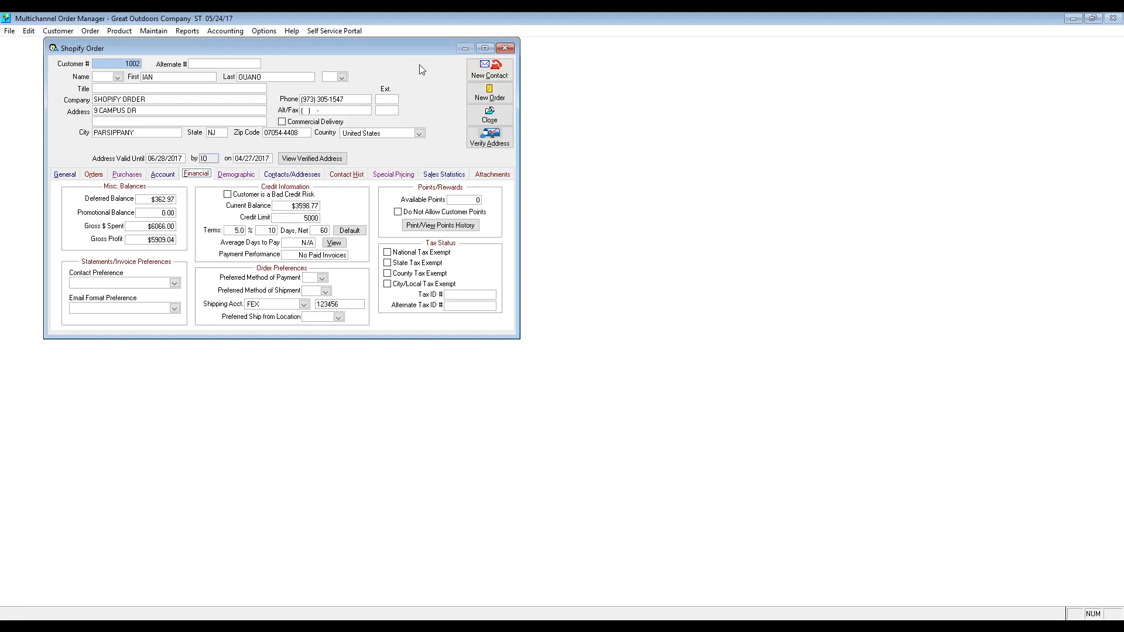
click(95, 175)
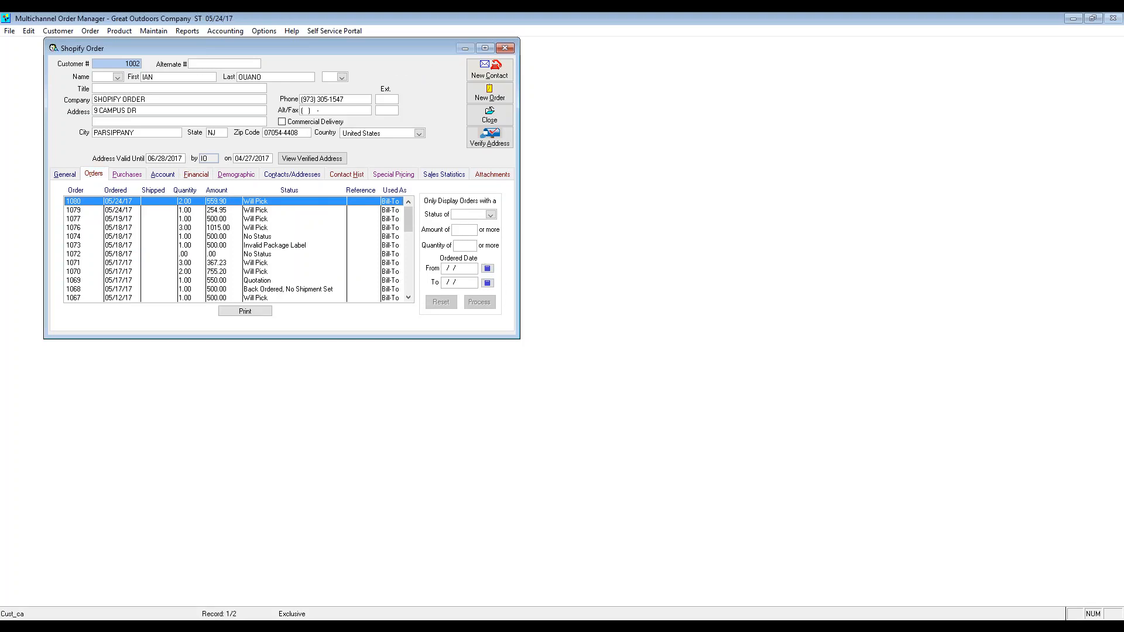
double_click(236, 202)
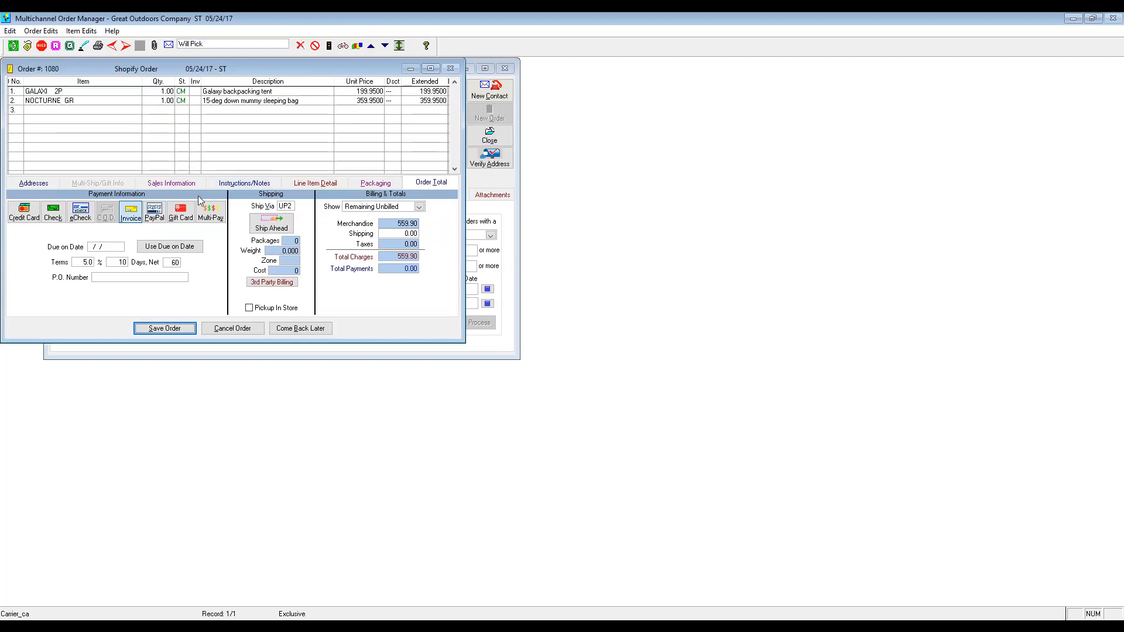
Check the order notes, then view the Forest green sleeping bag line's details: committed, in stock
click(232, 185)
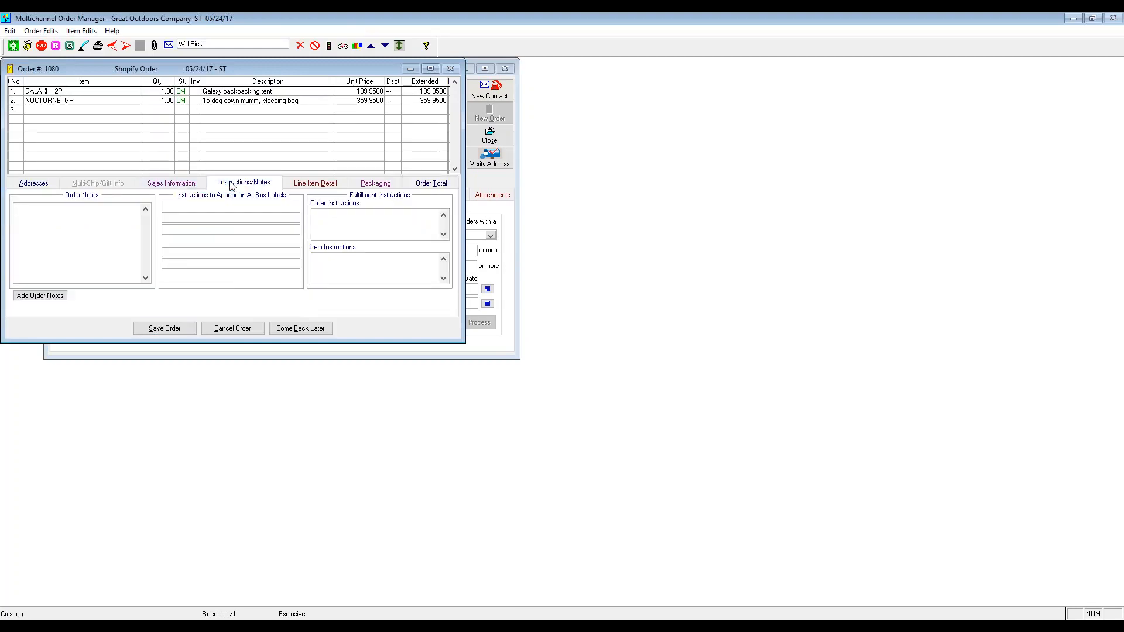
click(46, 299)
click(229, 101)
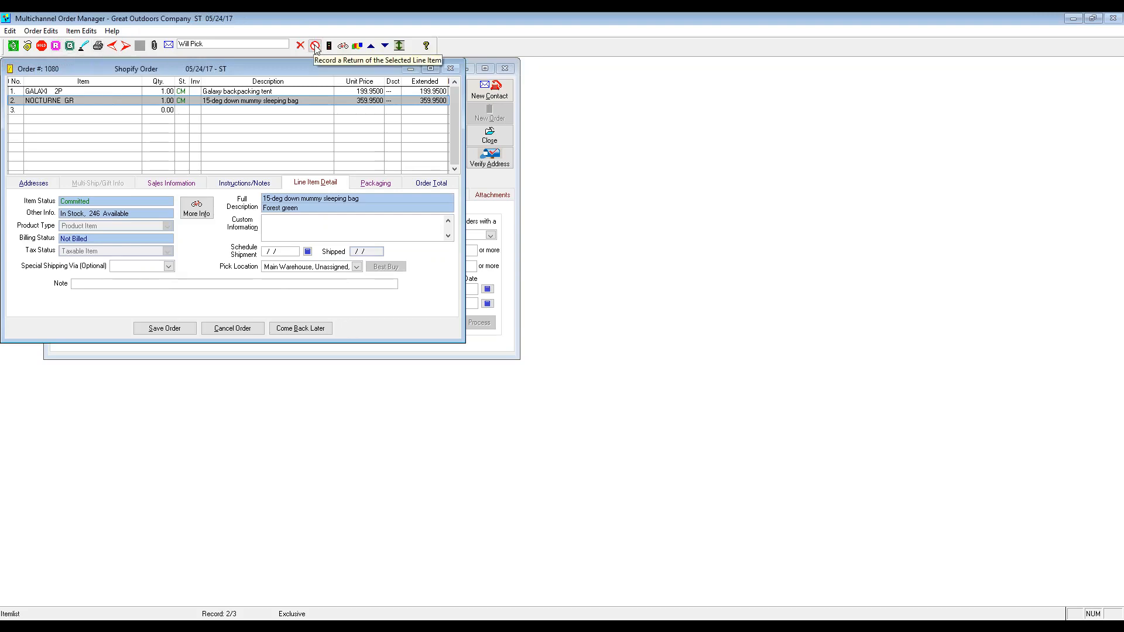
click(42, 31)
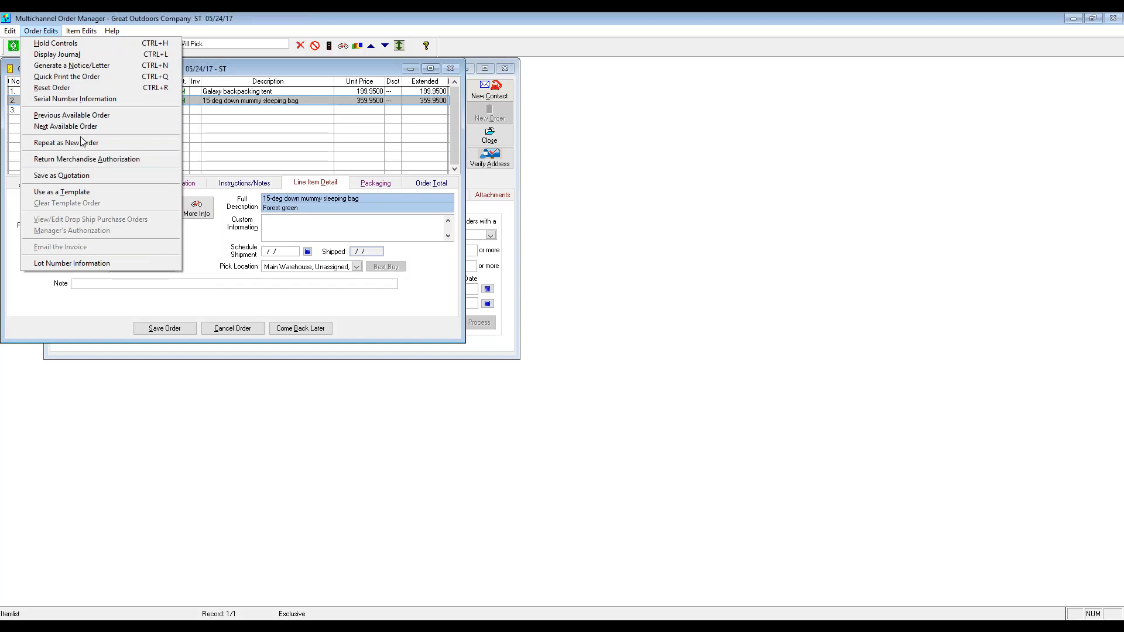
Close the Order Edits menu unused, save order 1080, and return to the customer record
click(229, 55)
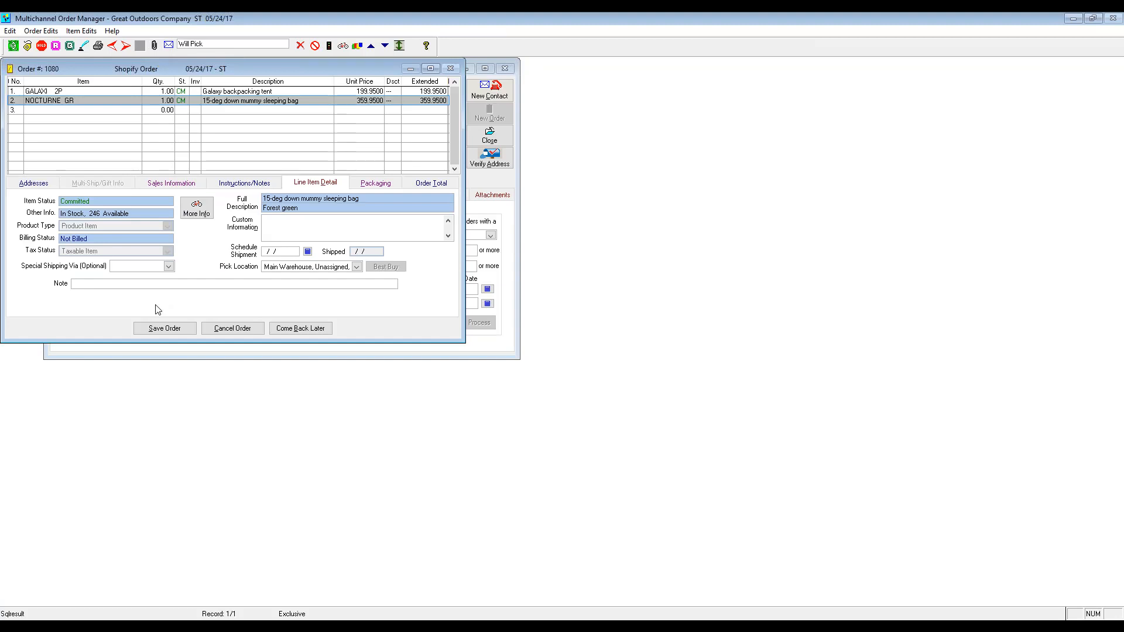
click(176, 331)
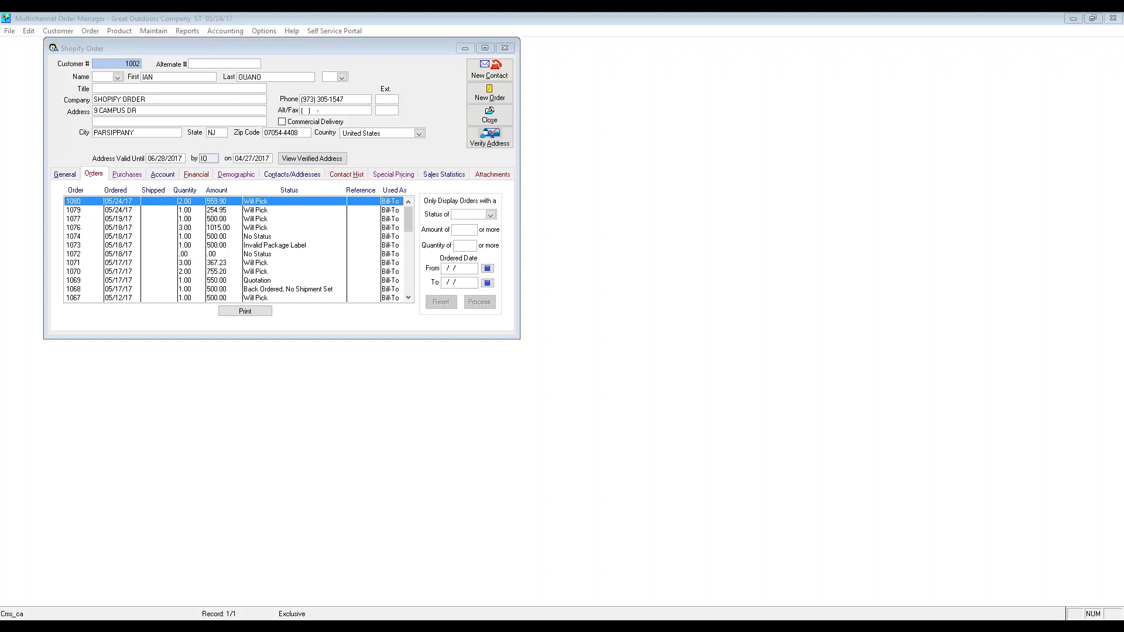
click(5, 395)
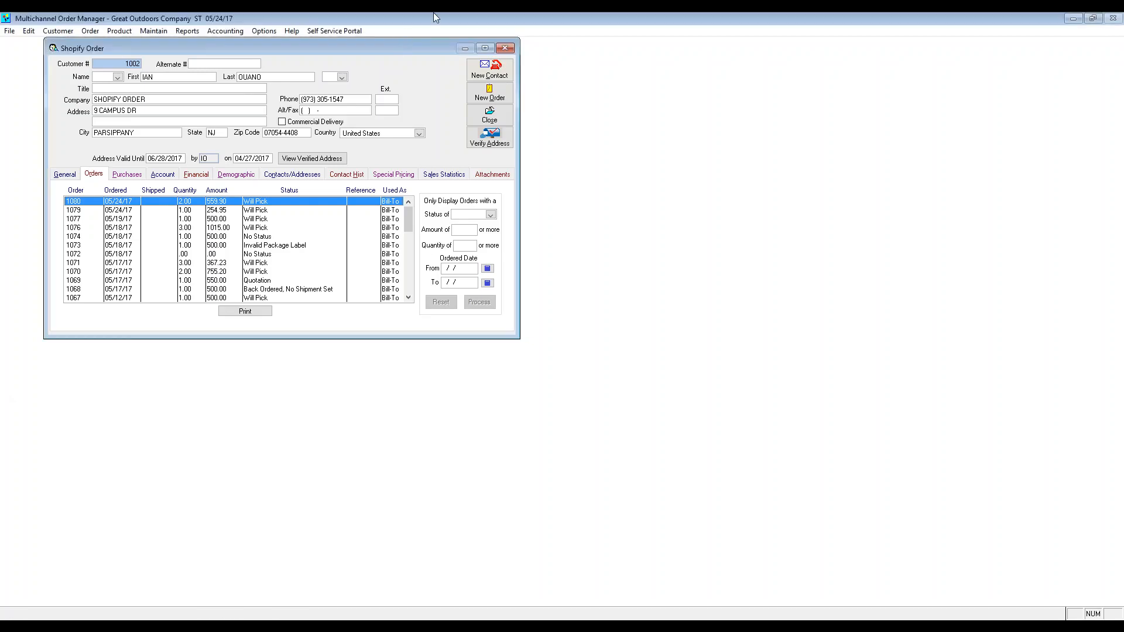
click(156, 34)
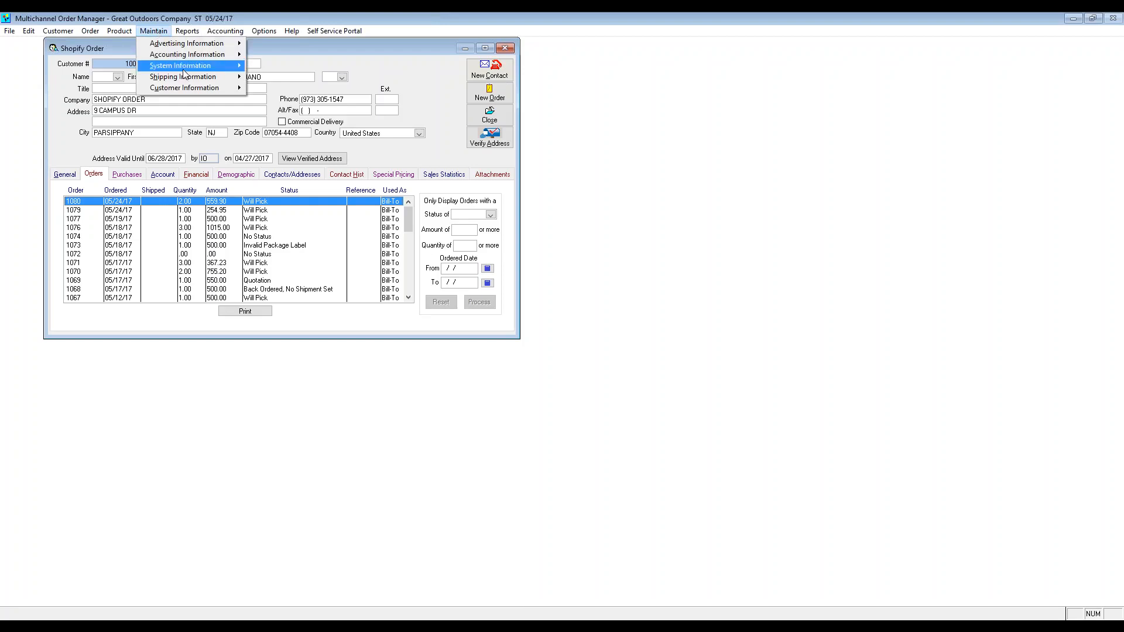
mouse_move(191, 72)
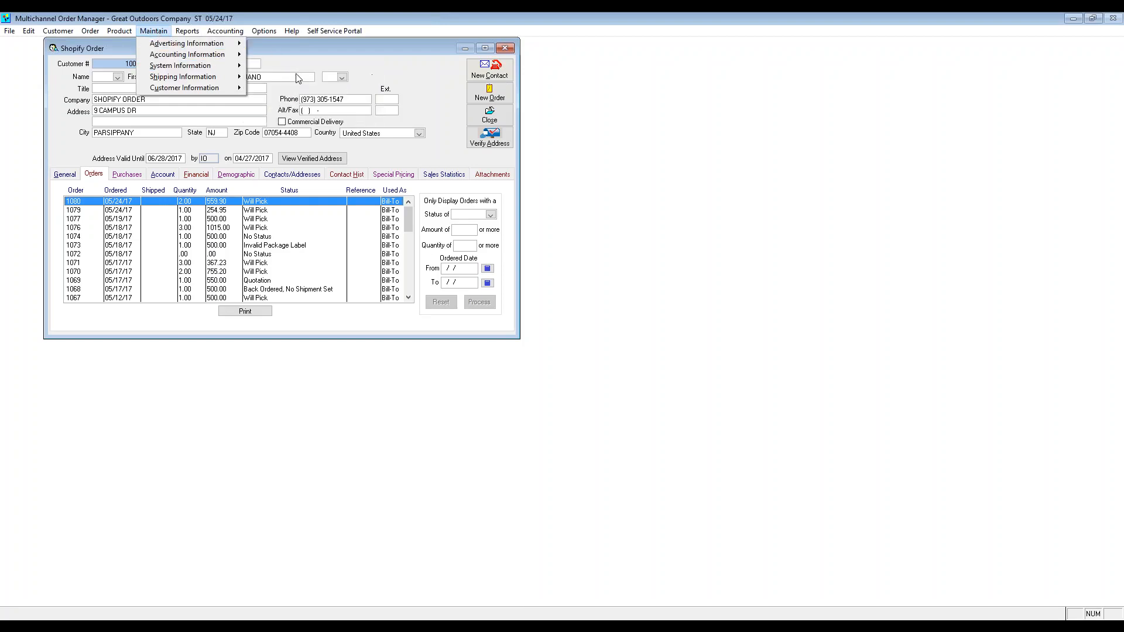
mouse_move(216, 55)
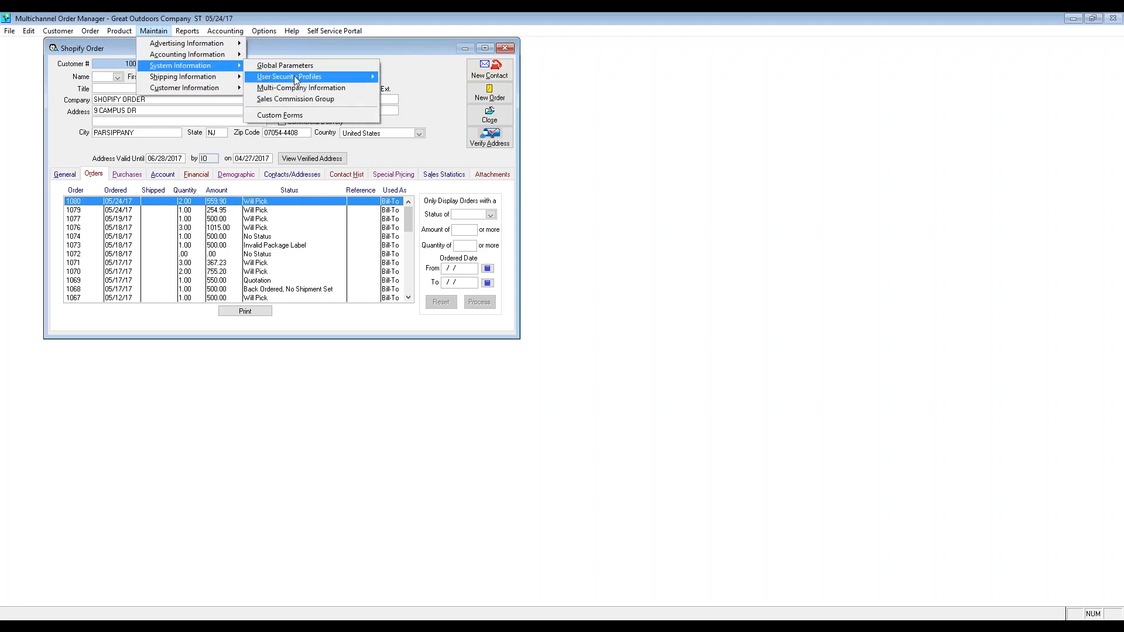
mouse_move(293, 77)
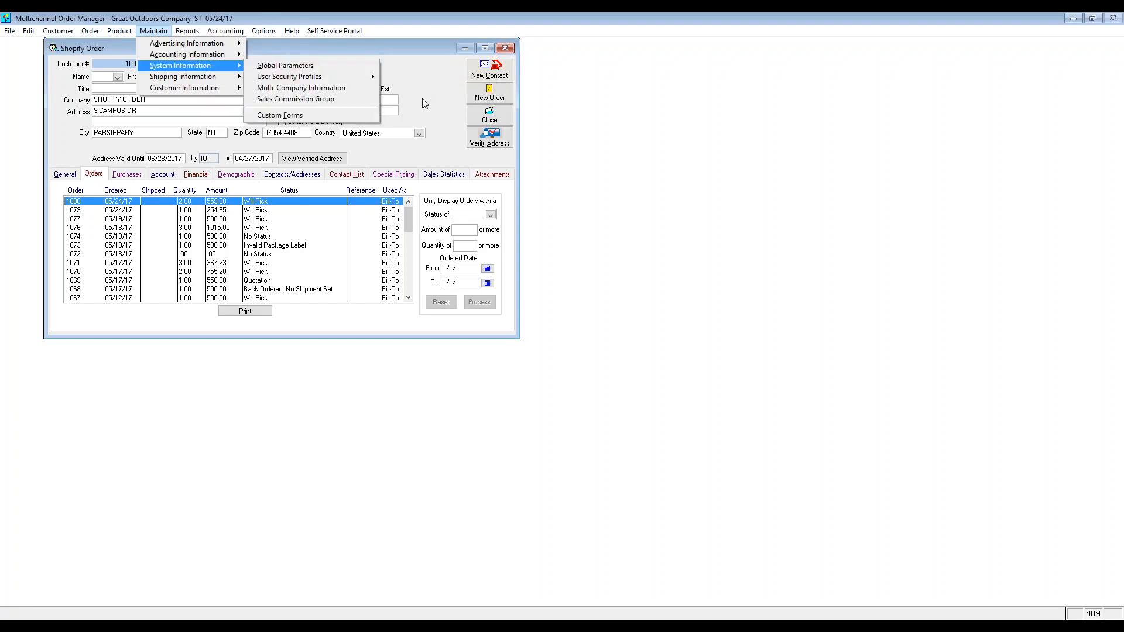
mouse_move(367, 79)
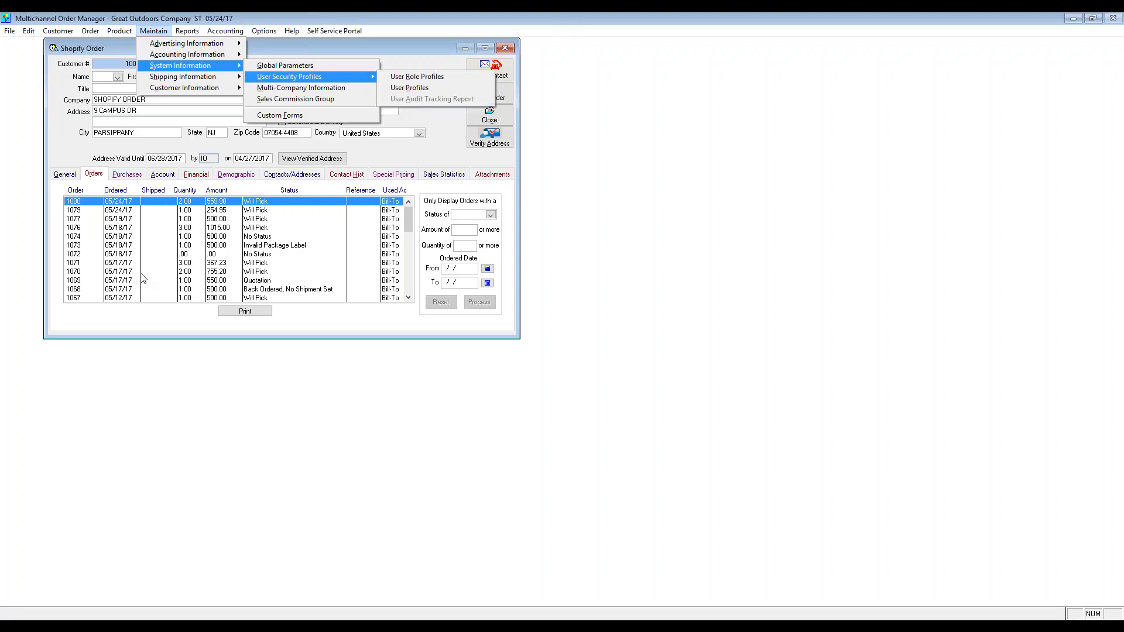
click(0, 348)
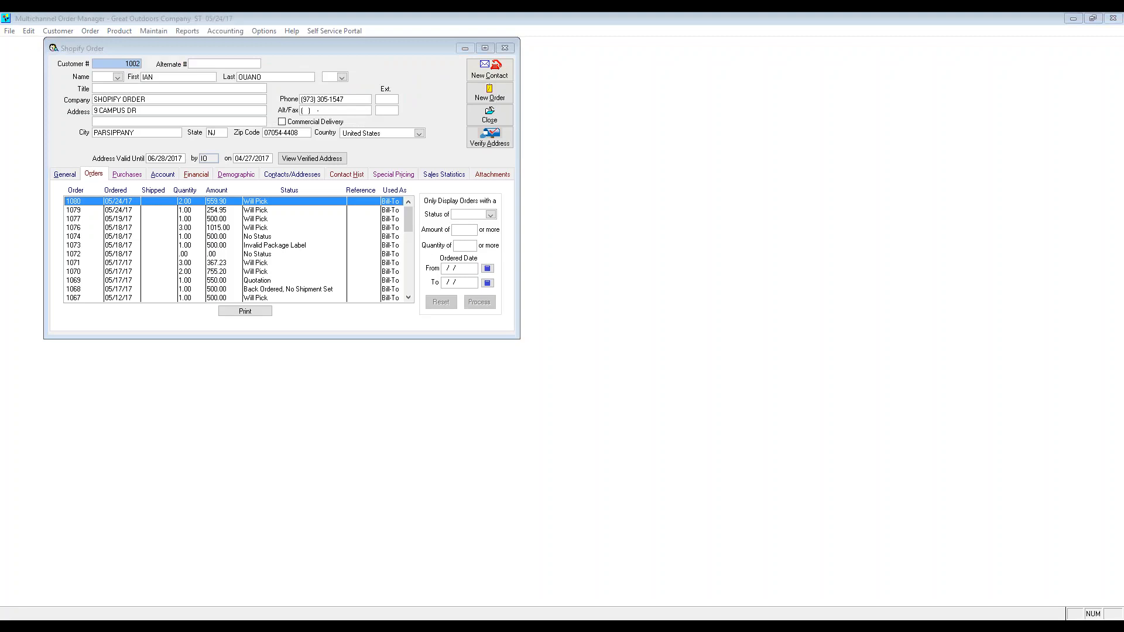
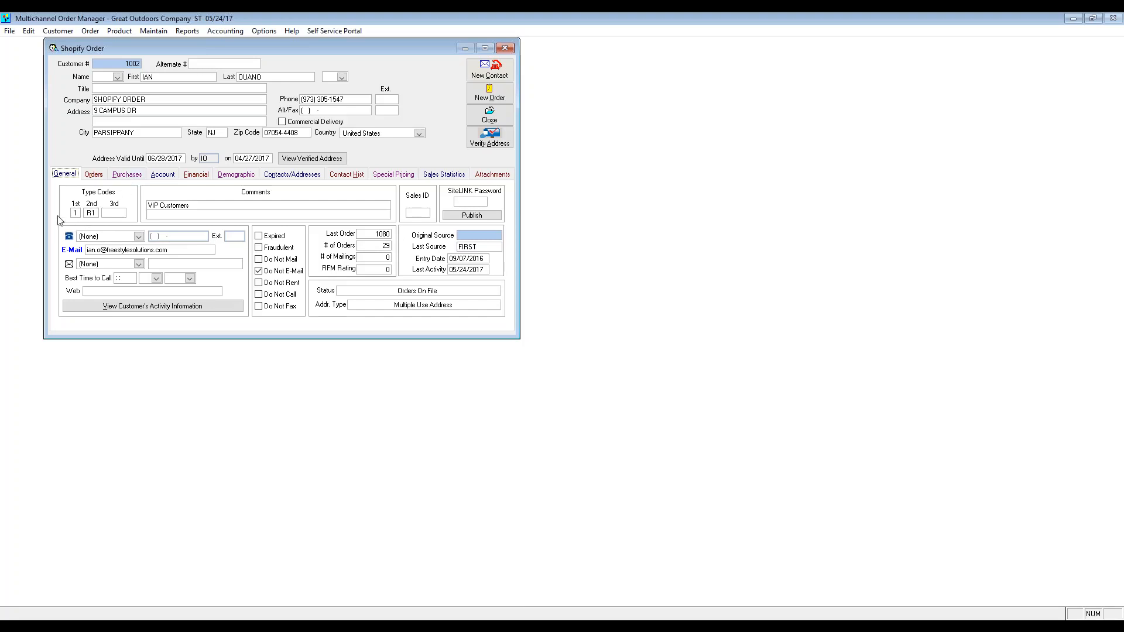
Review the customer comments, selecting the VIP Customers line and moving to the second line
click(211, 206)
key(shift+Home)
click(261, 217)
Check the contact history, then start a new phone contact with an empty call log
click(349, 176)
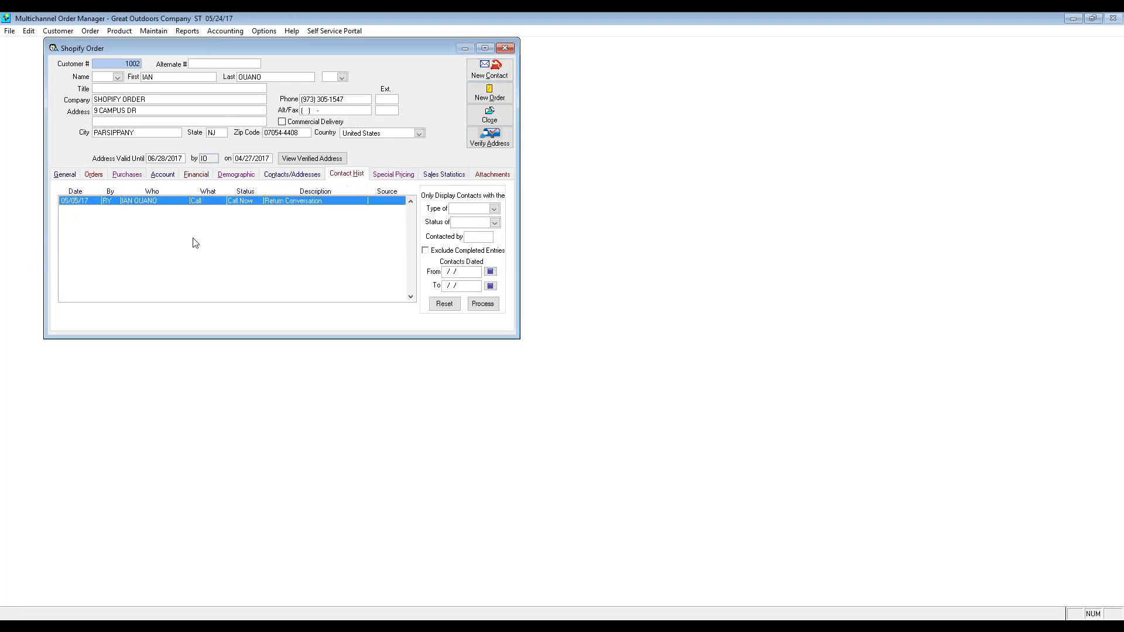
click(489, 69)
click(265, 91)
click(194, 212)
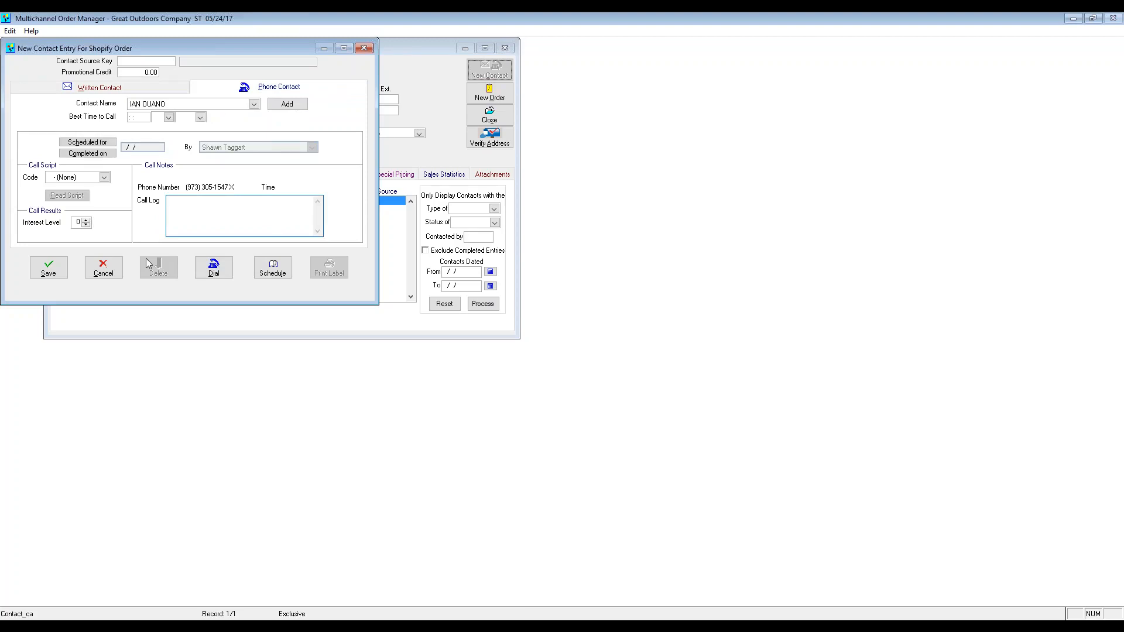
Discard the new phone contact and open the 05/05/17 call entry to check its script codes
click(111, 270)
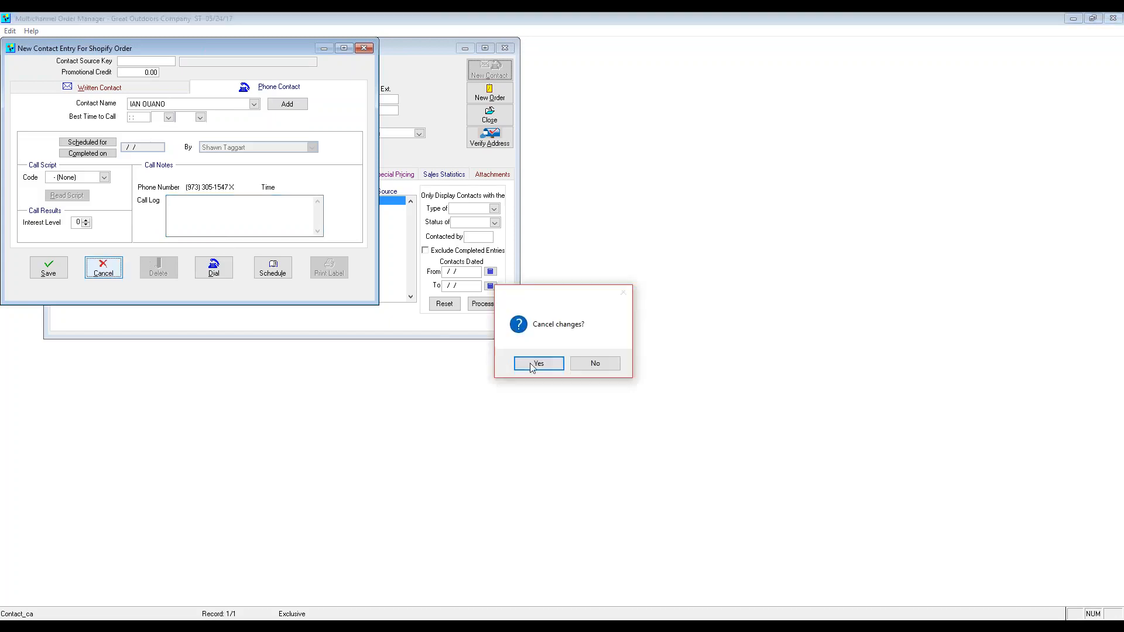
click(533, 365)
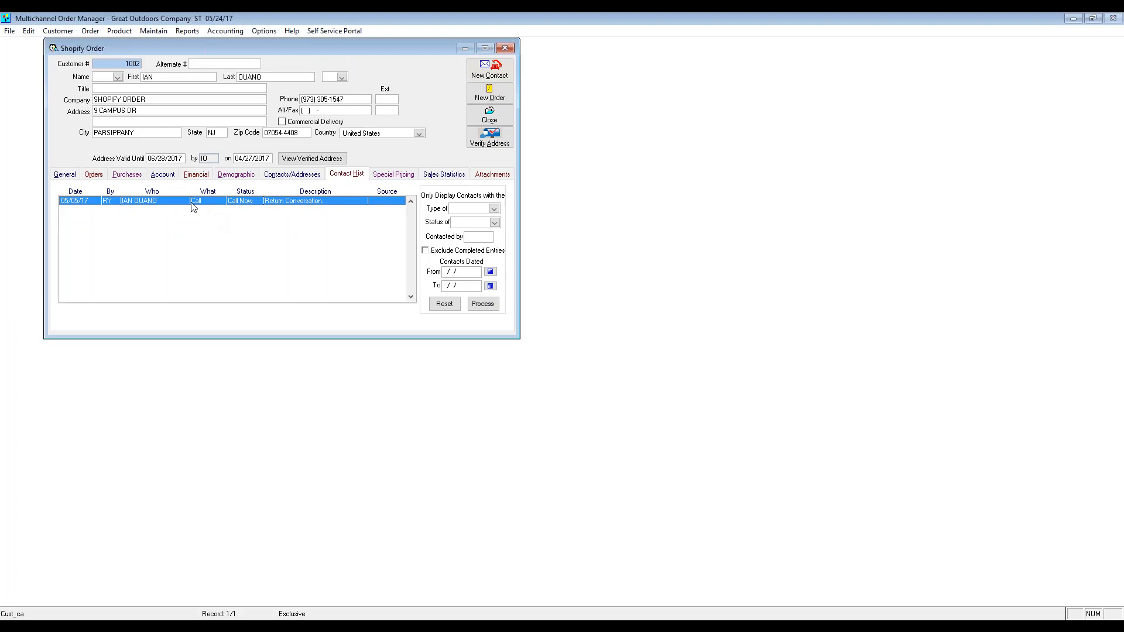
double_click(194, 201)
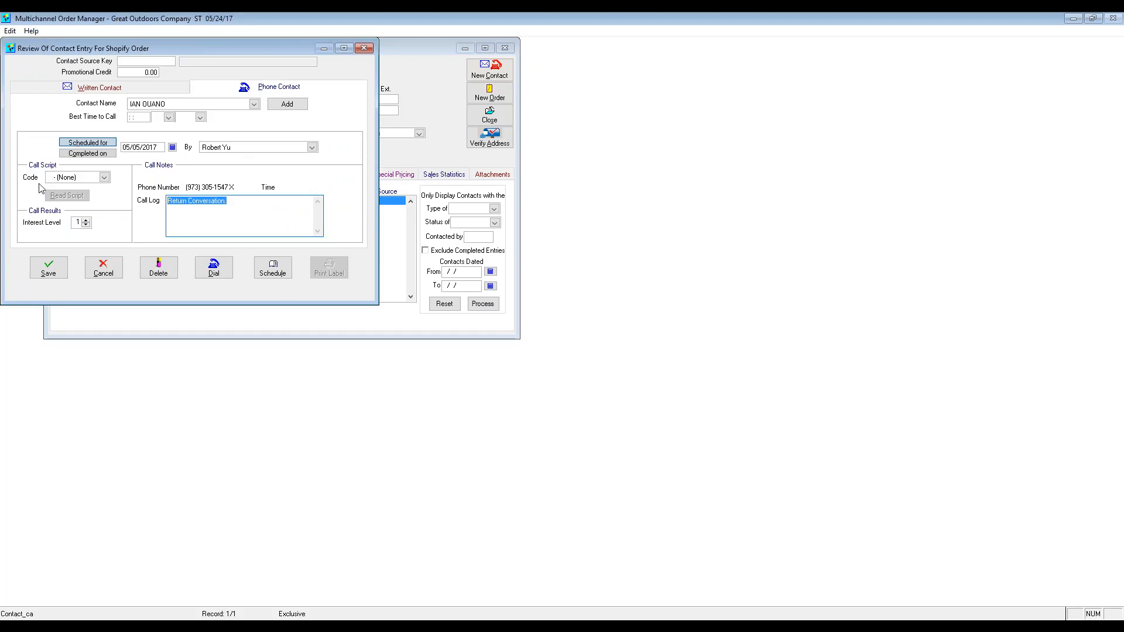
click(108, 180)
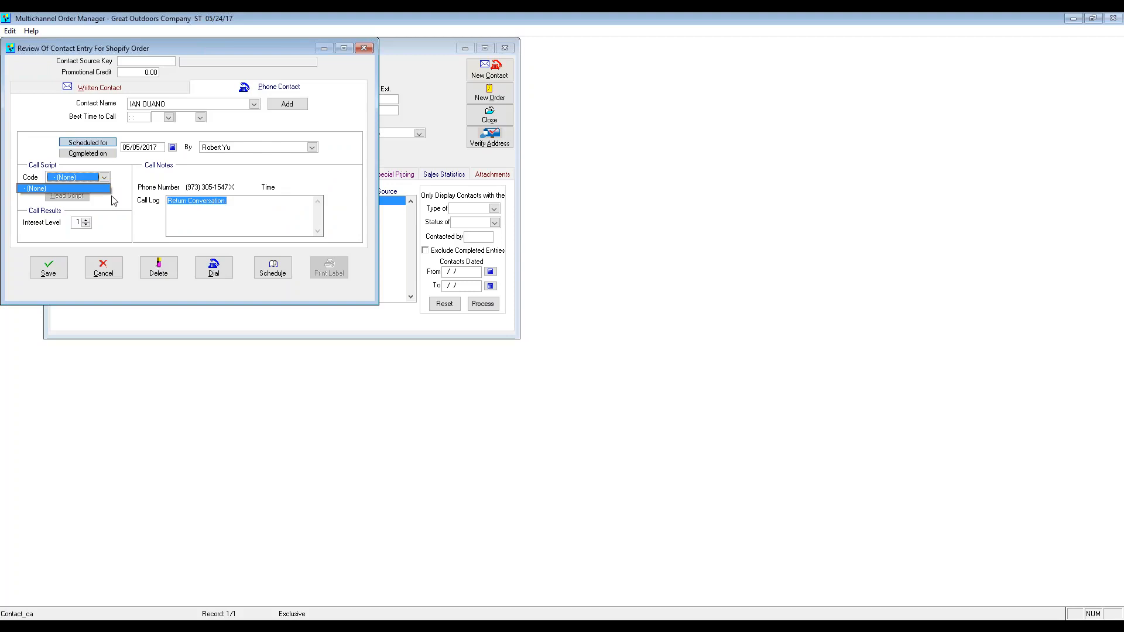
click(127, 207)
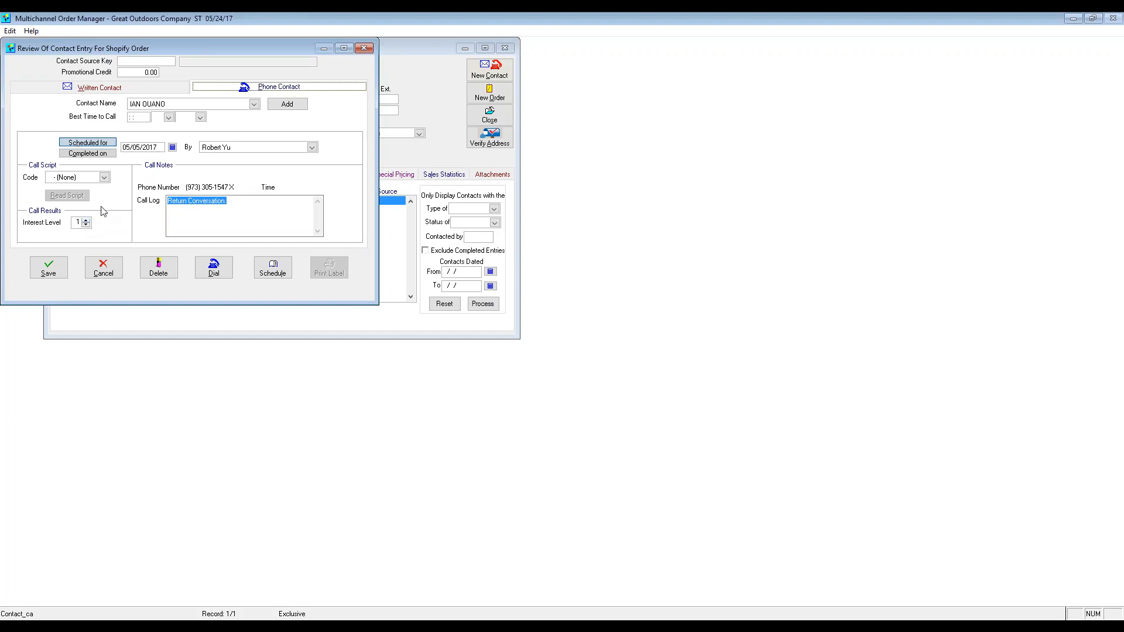
Close the 05/05/17 call entry without saving and return to the General details
click(109, 271)
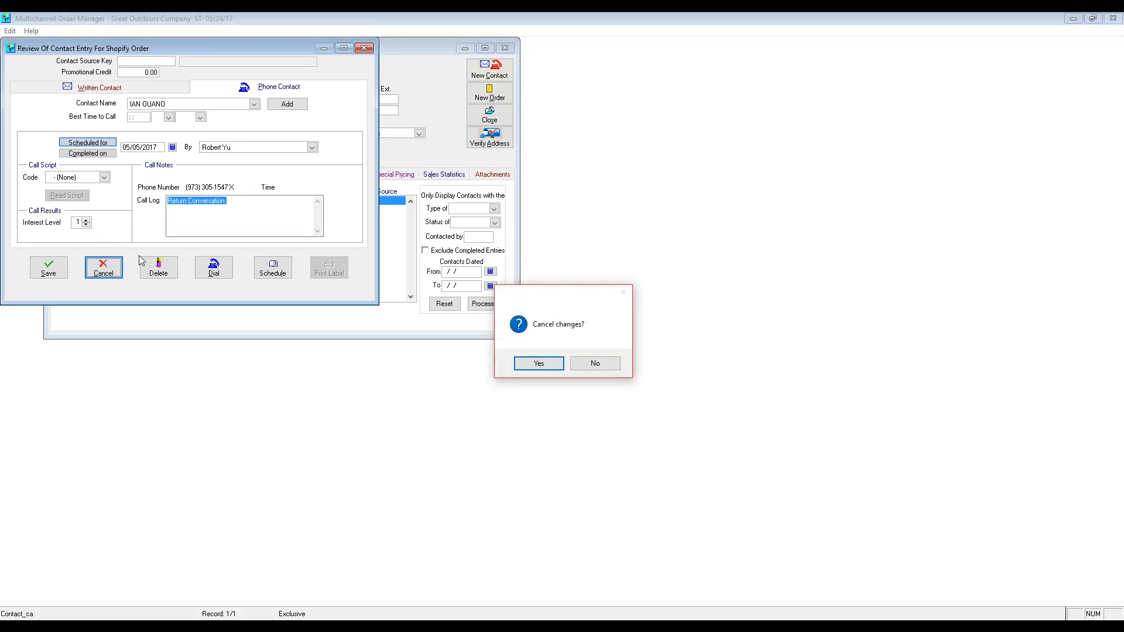
click(519, 365)
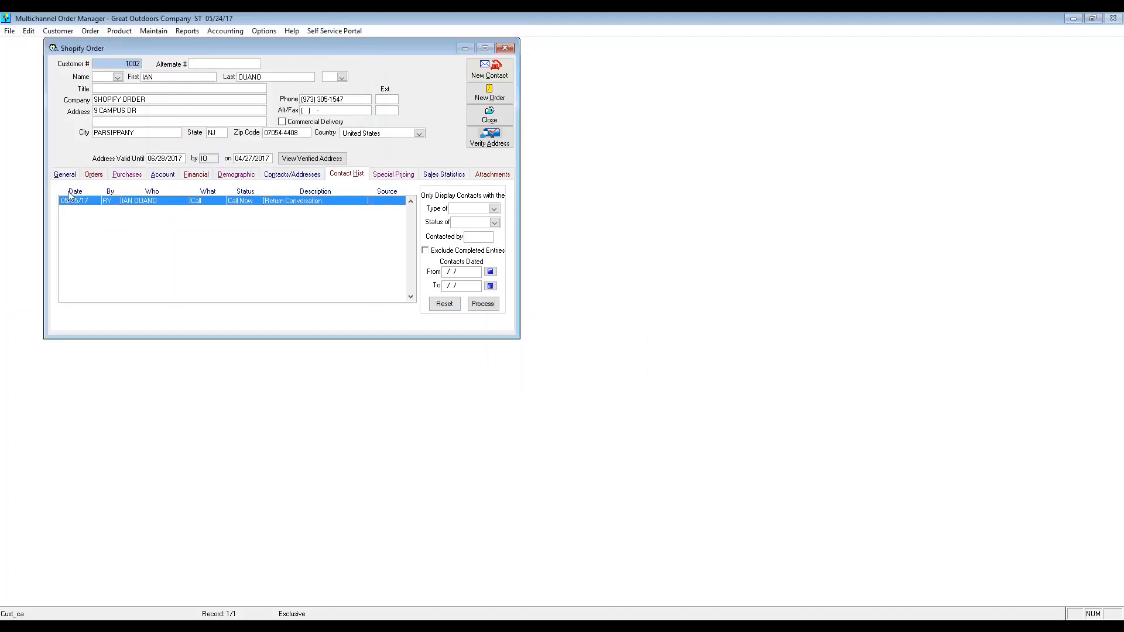
click(64, 175)
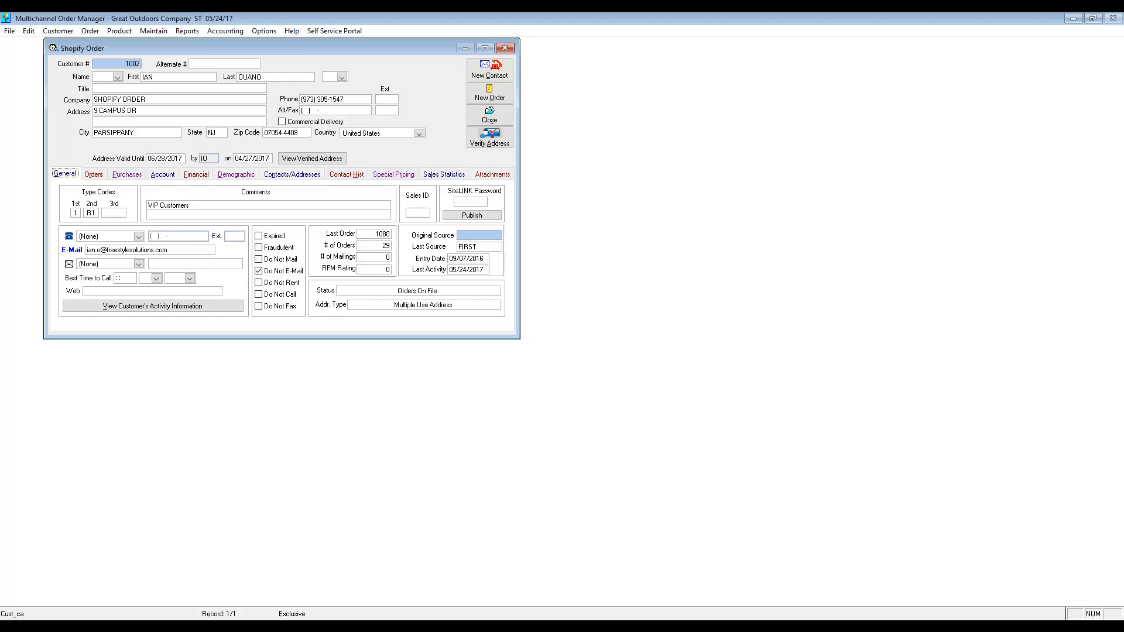
Open the customer's activity information window, move it aside to review, then close it
click(157, 309)
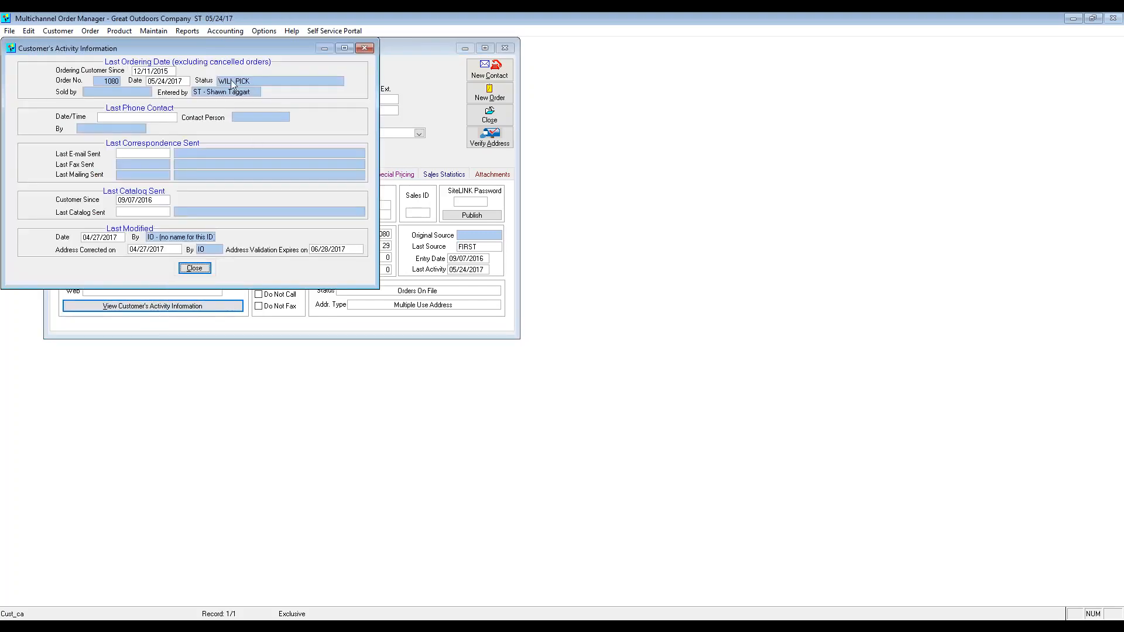
drag(226, 44, 296, 72)
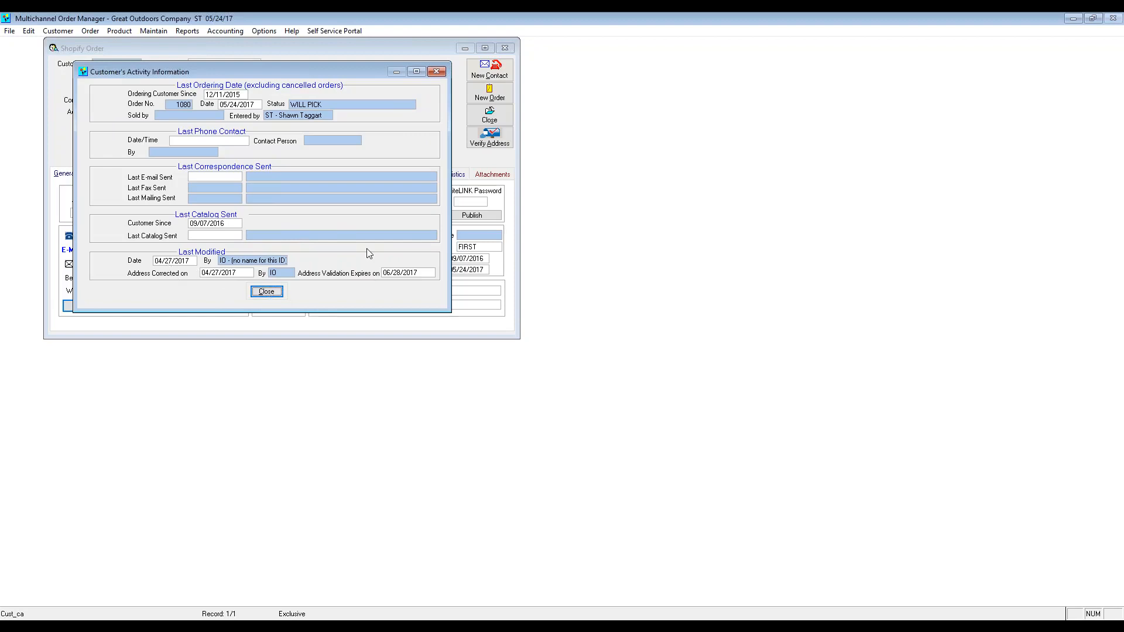
click(268, 292)
click(268, 294)
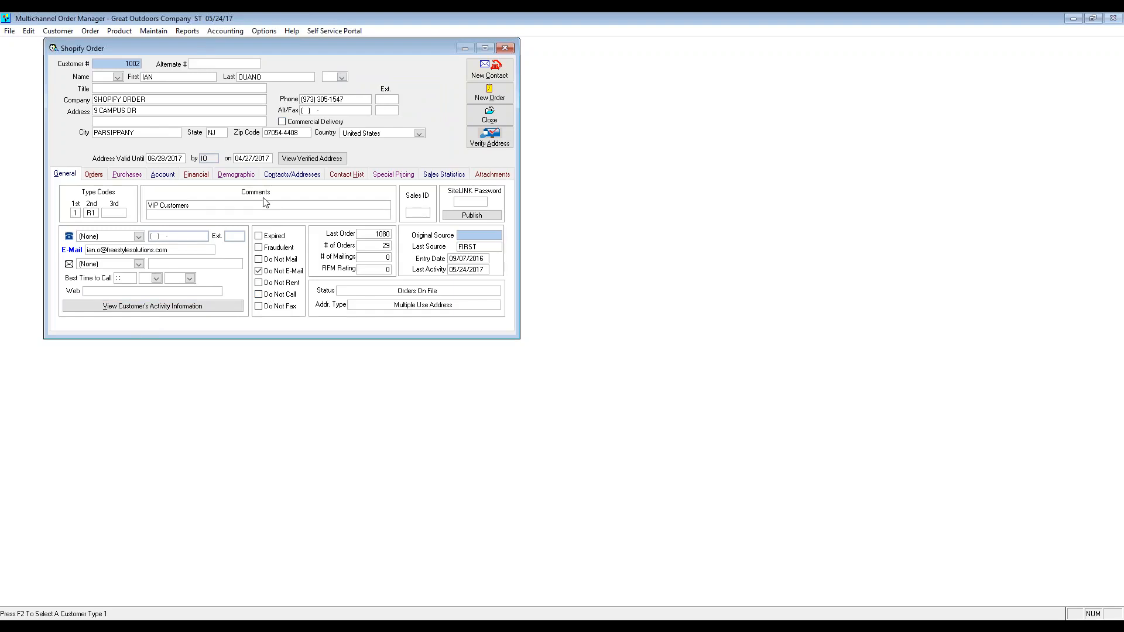
click(139, 236)
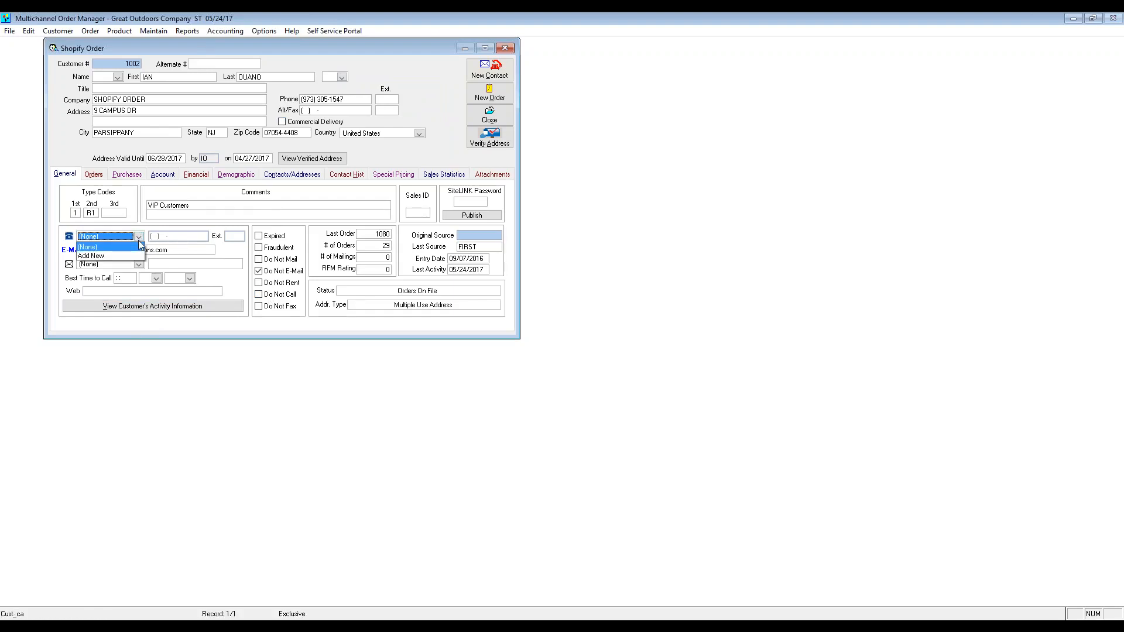
click(106, 256)
click(582, 303)
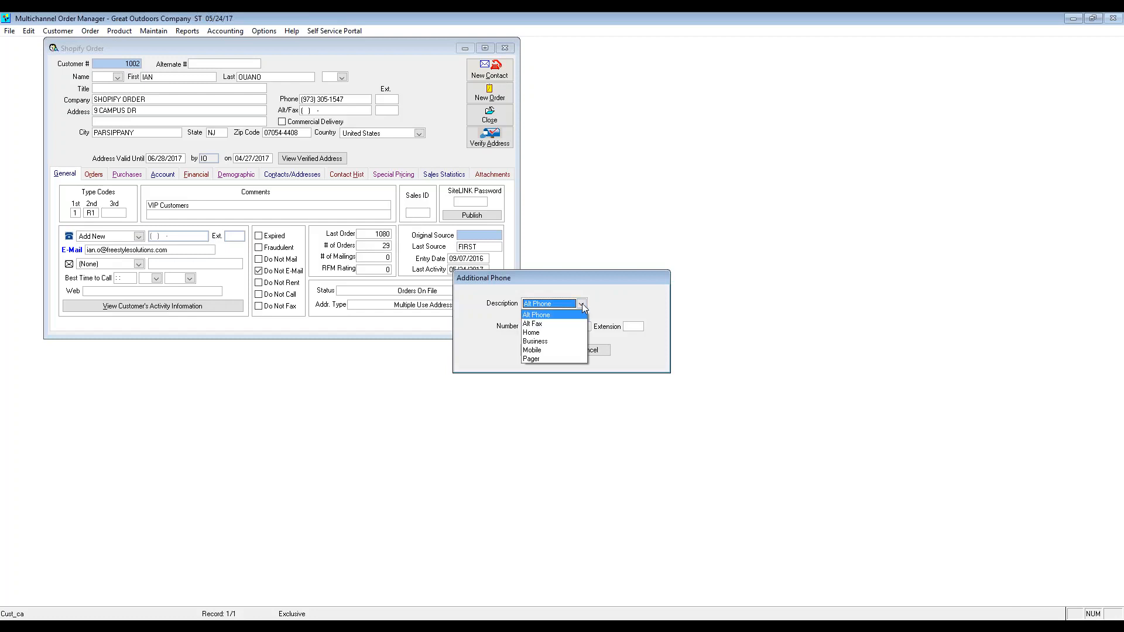
click(594, 355)
click(592, 351)
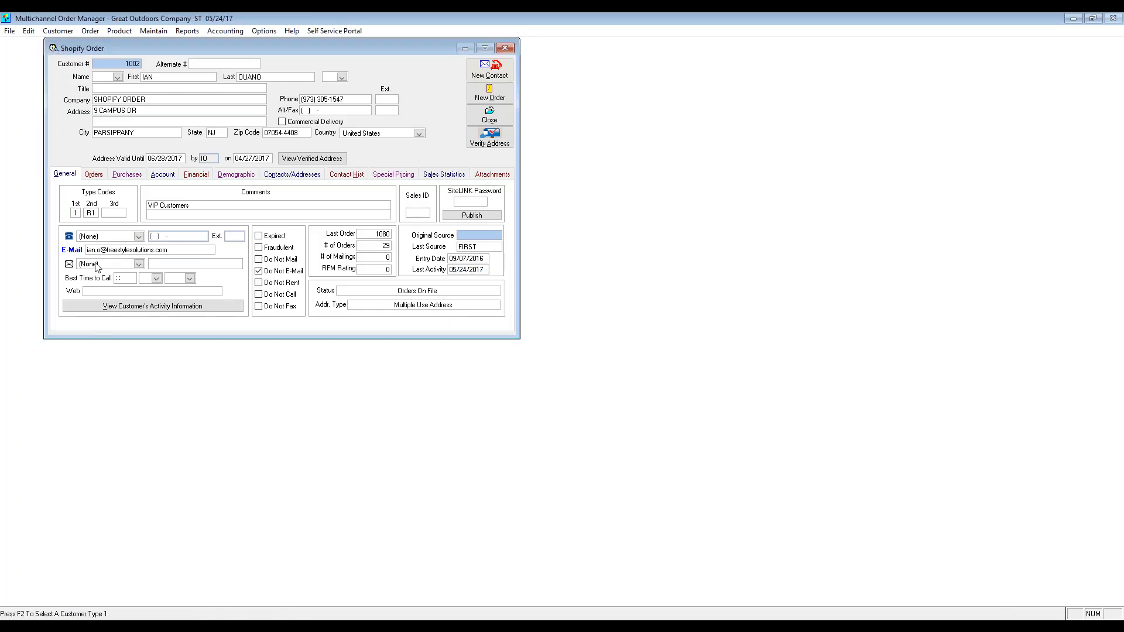
click(139, 264)
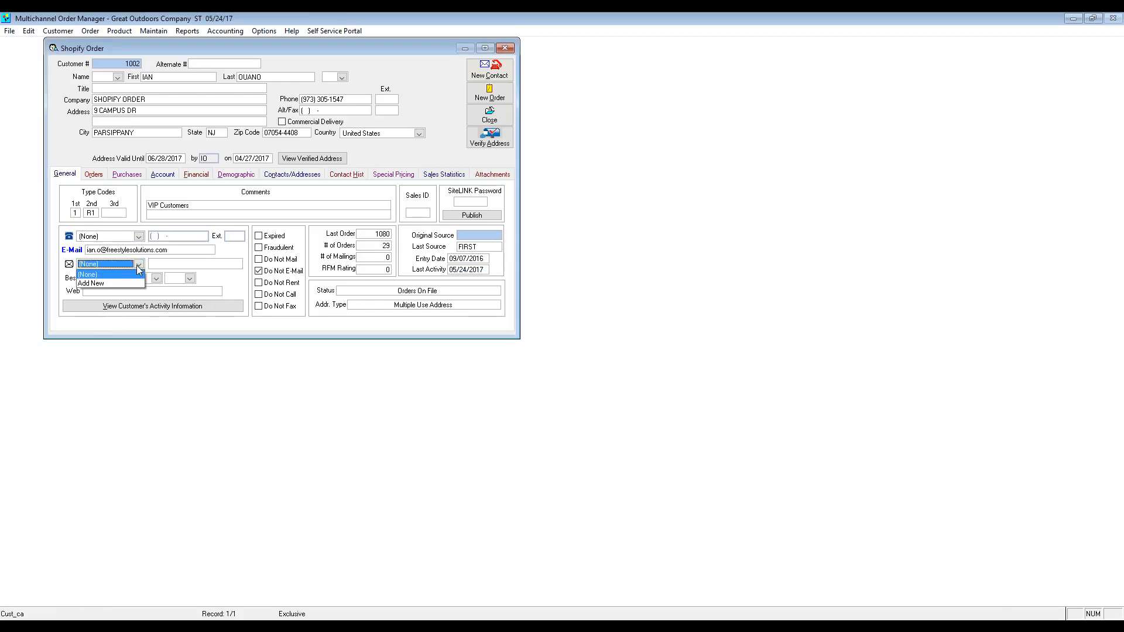
click(112, 284)
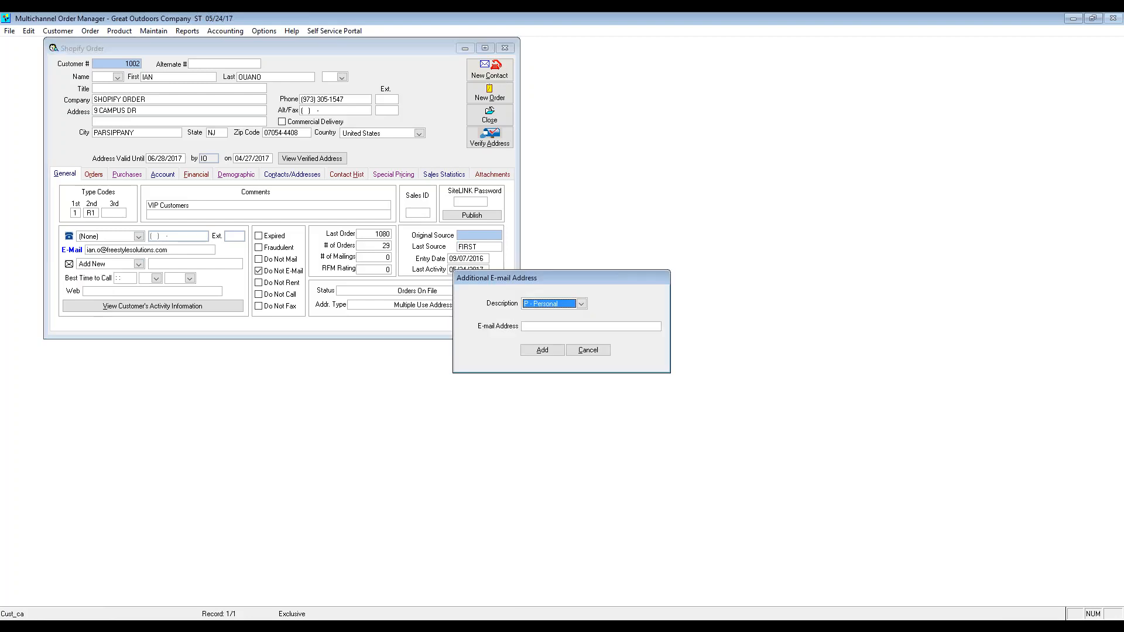
click(582, 304)
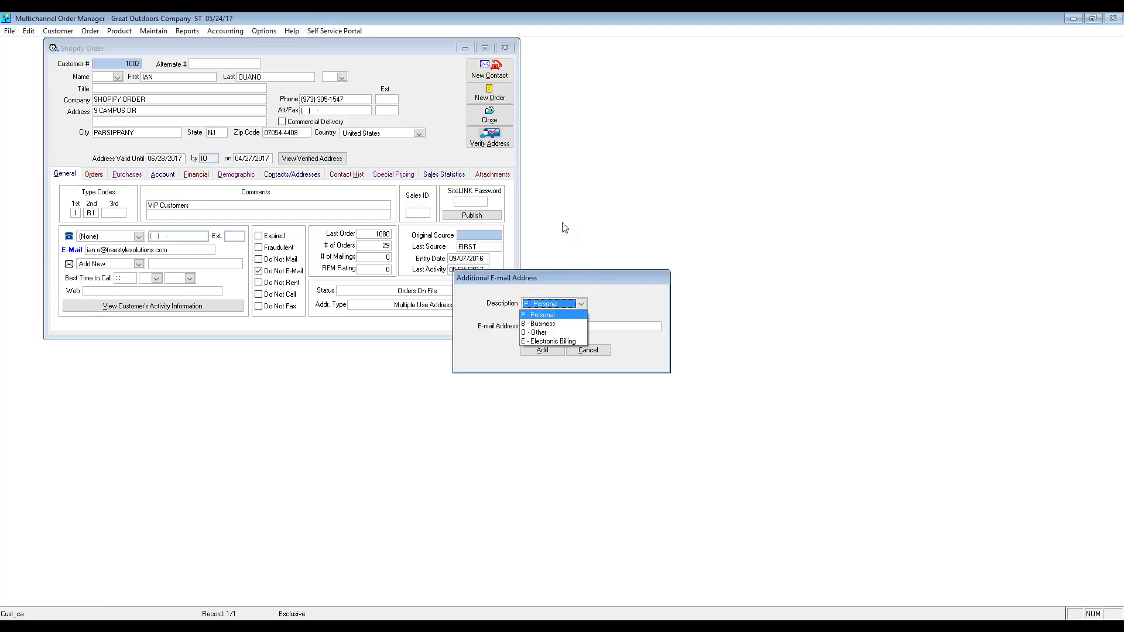
click(597, 355)
click(597, 354)
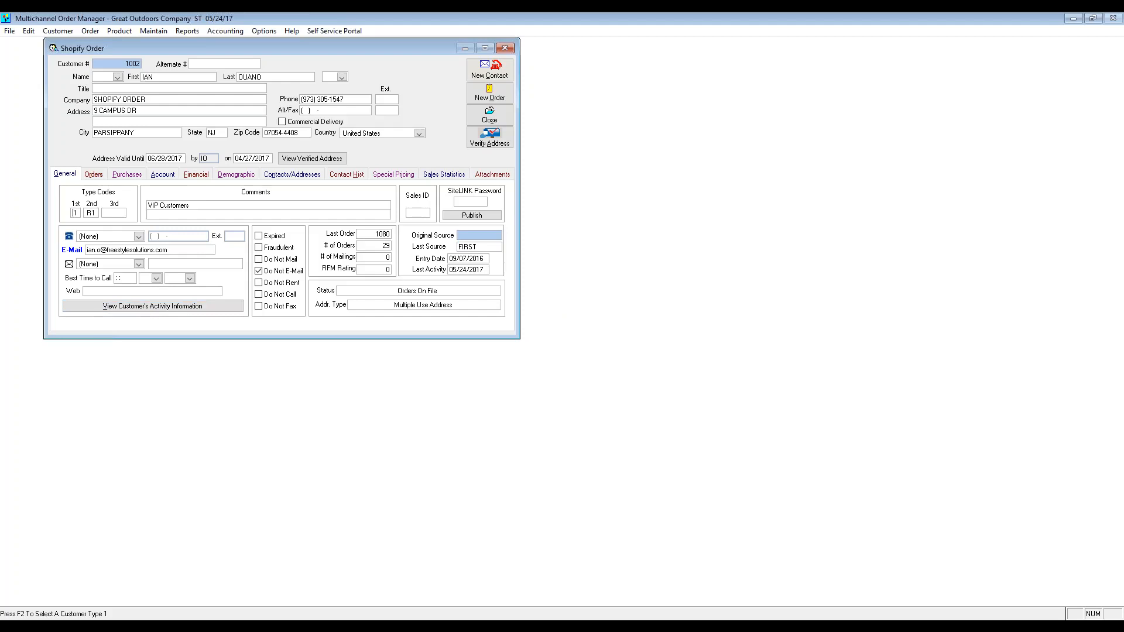
Dismiss the File menu without choosing anything and view the customer's empty Attachments tab
click(10, 30)
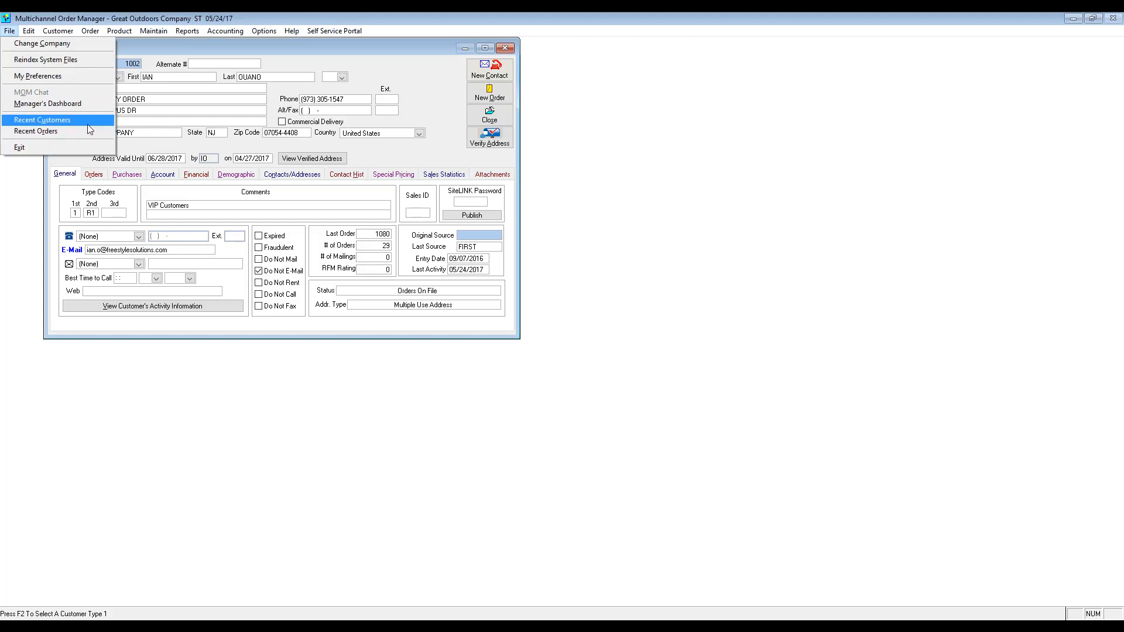
click(478, 162)
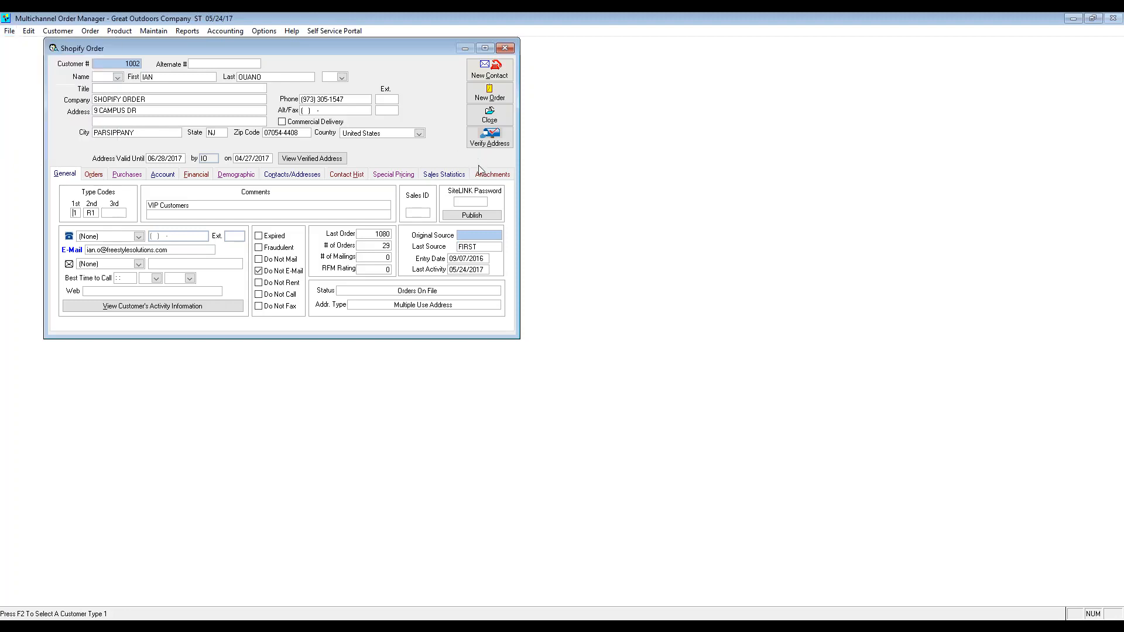
click(496, 177)
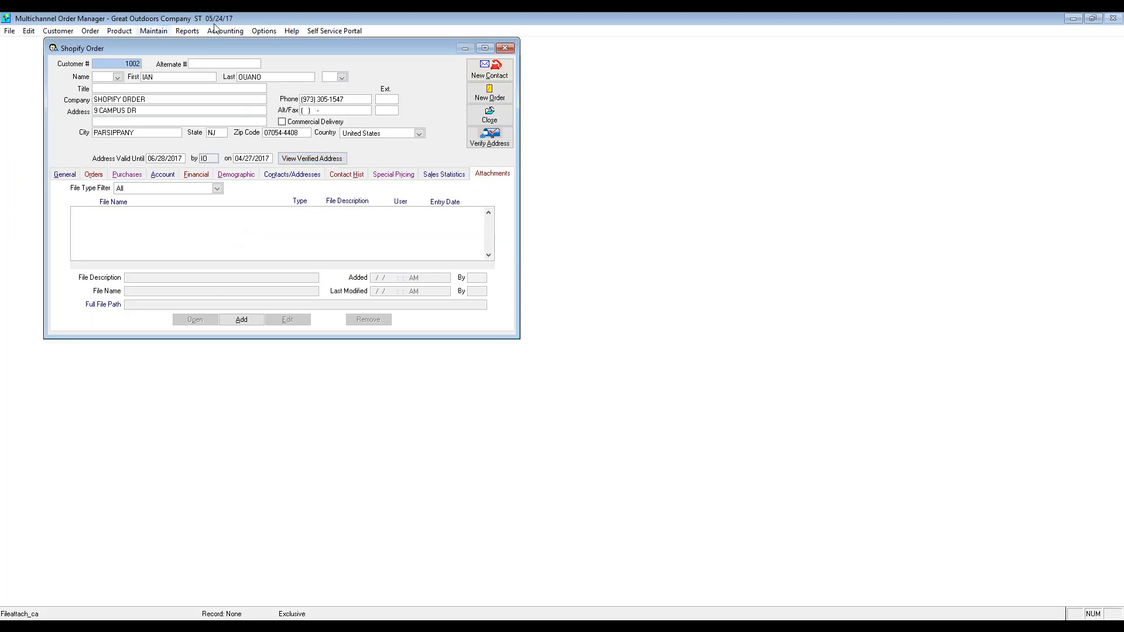
click(492, 77)
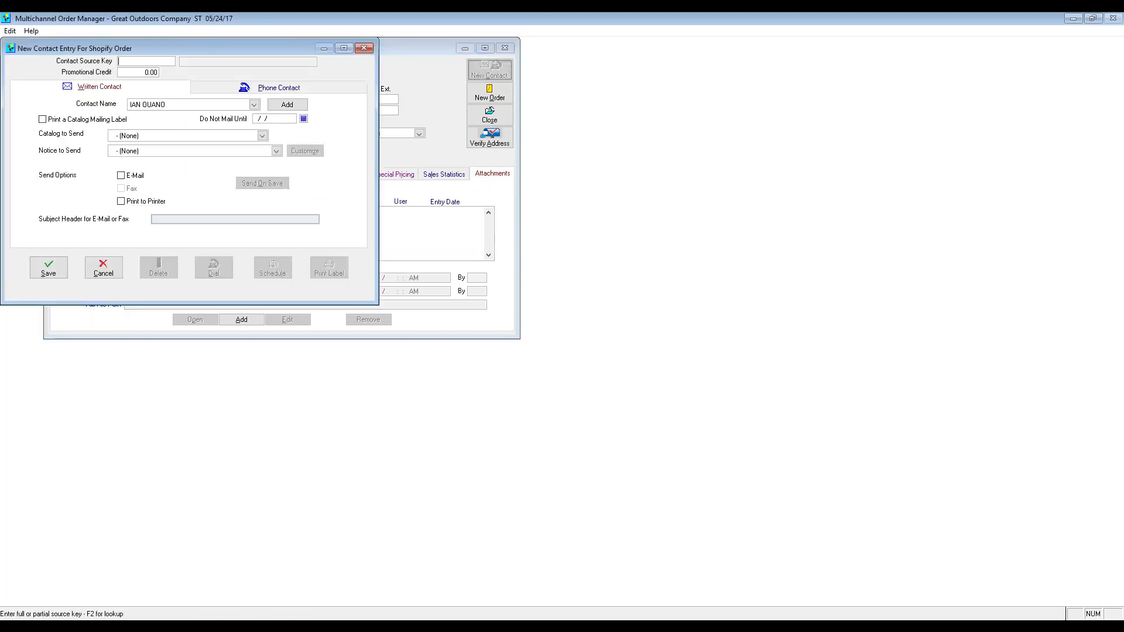
click(160, 152)
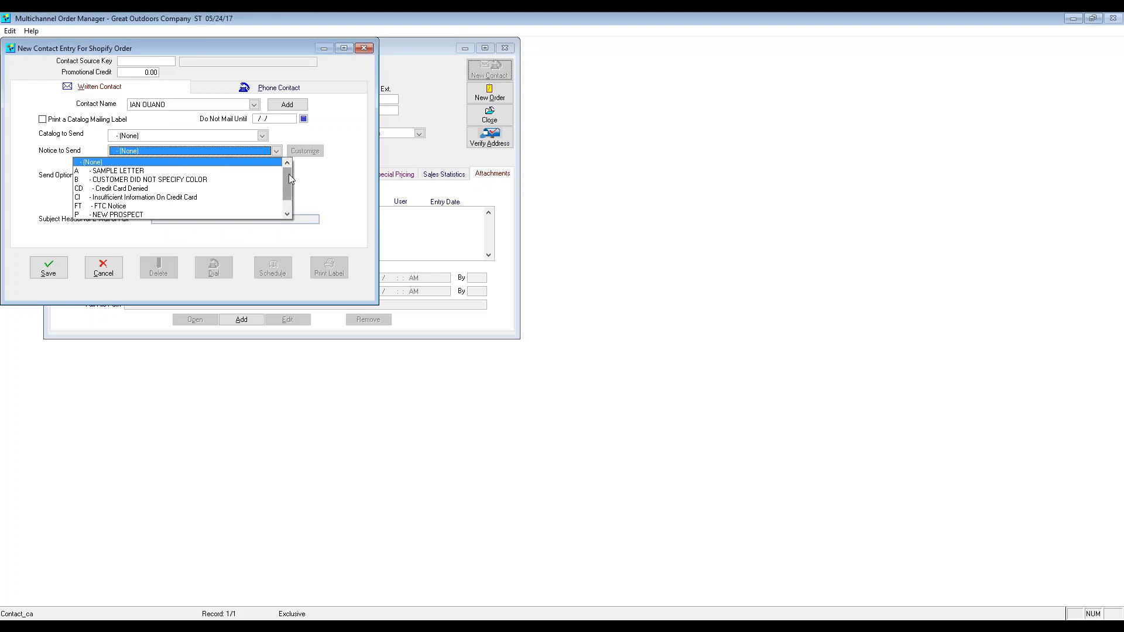
scroll(290, 179, down, 1)
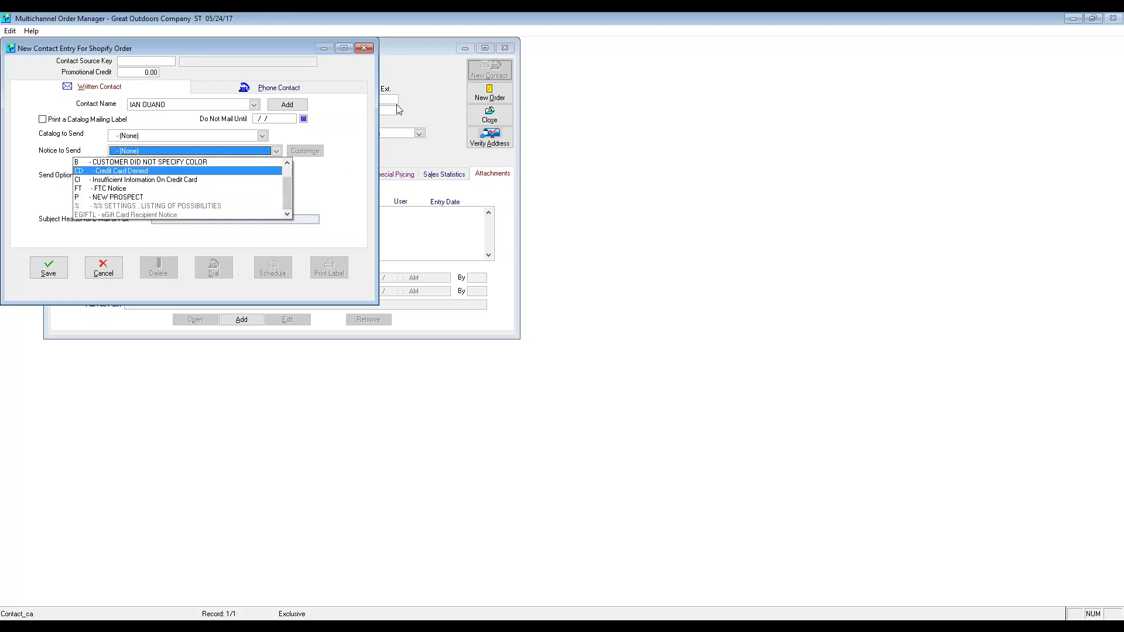
click(345, 185)
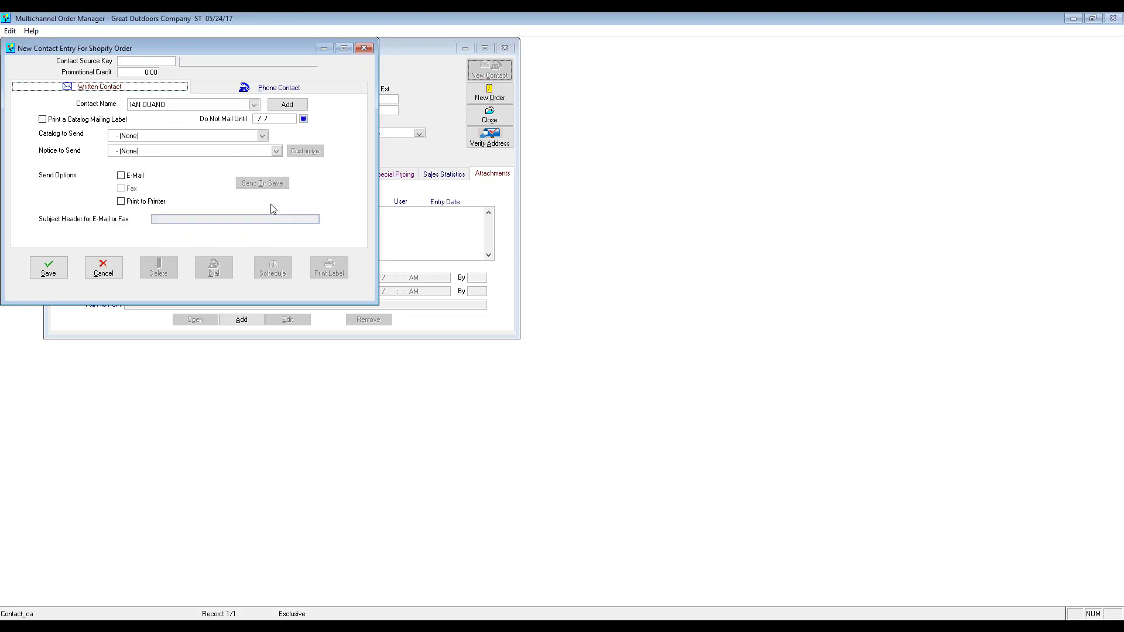
click(103, 274)
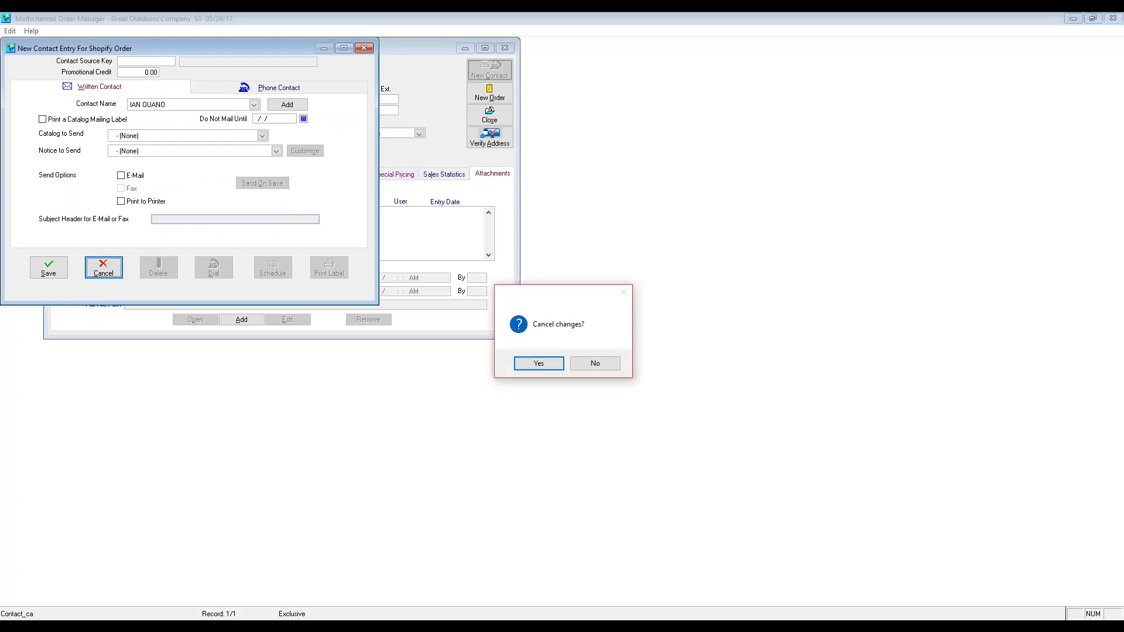
click(550, 365)
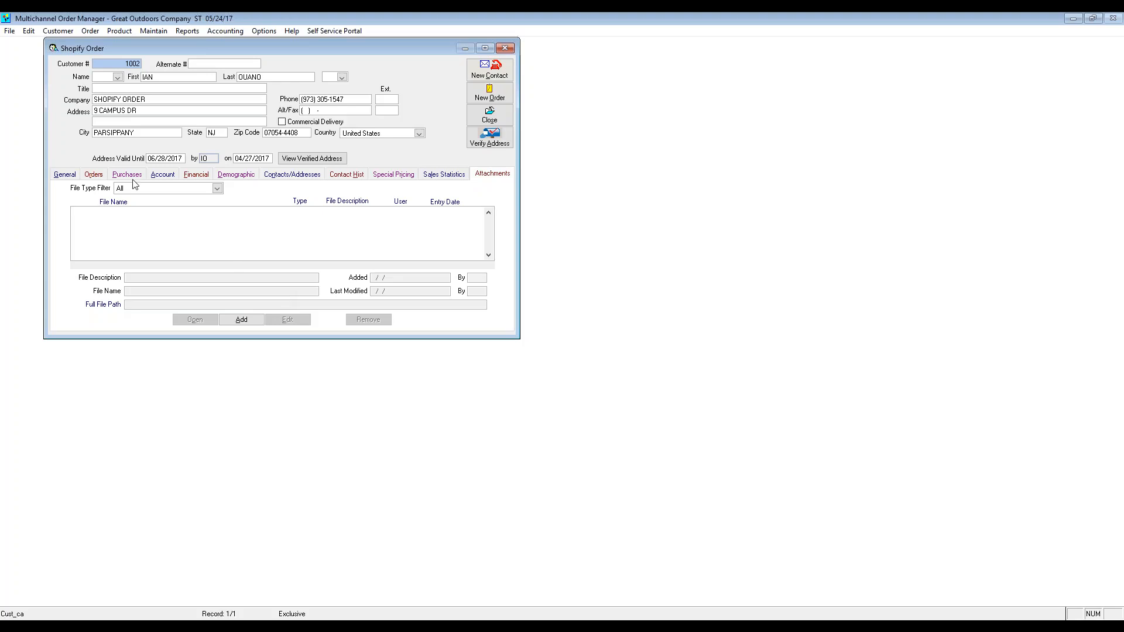
Switch the Shopify Order window back to the customer's General tab
click(72, 174)
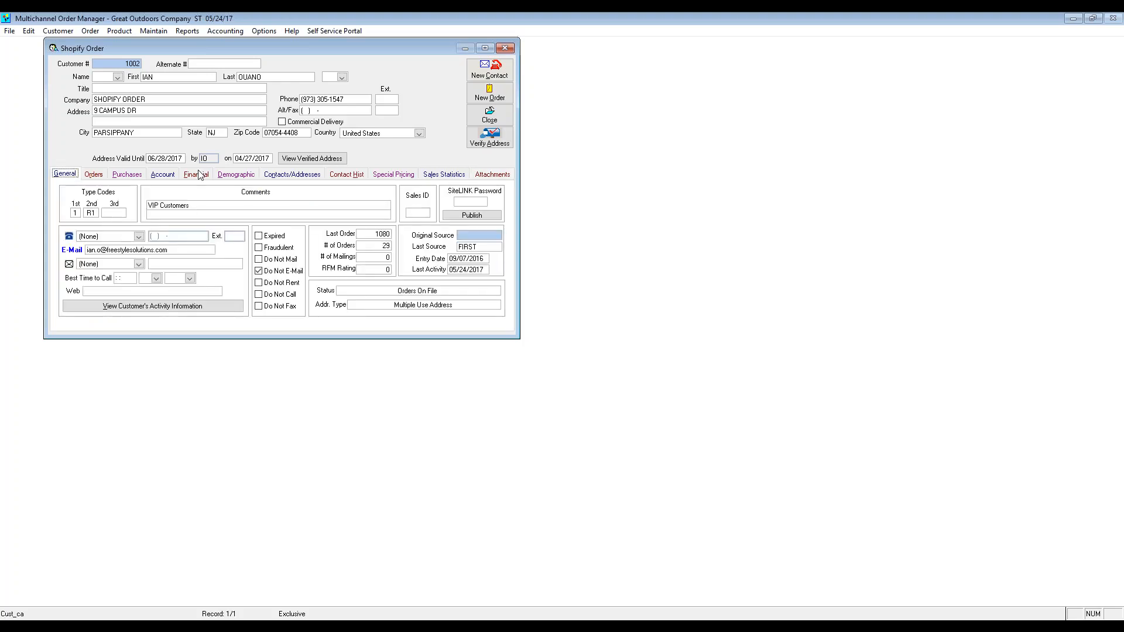